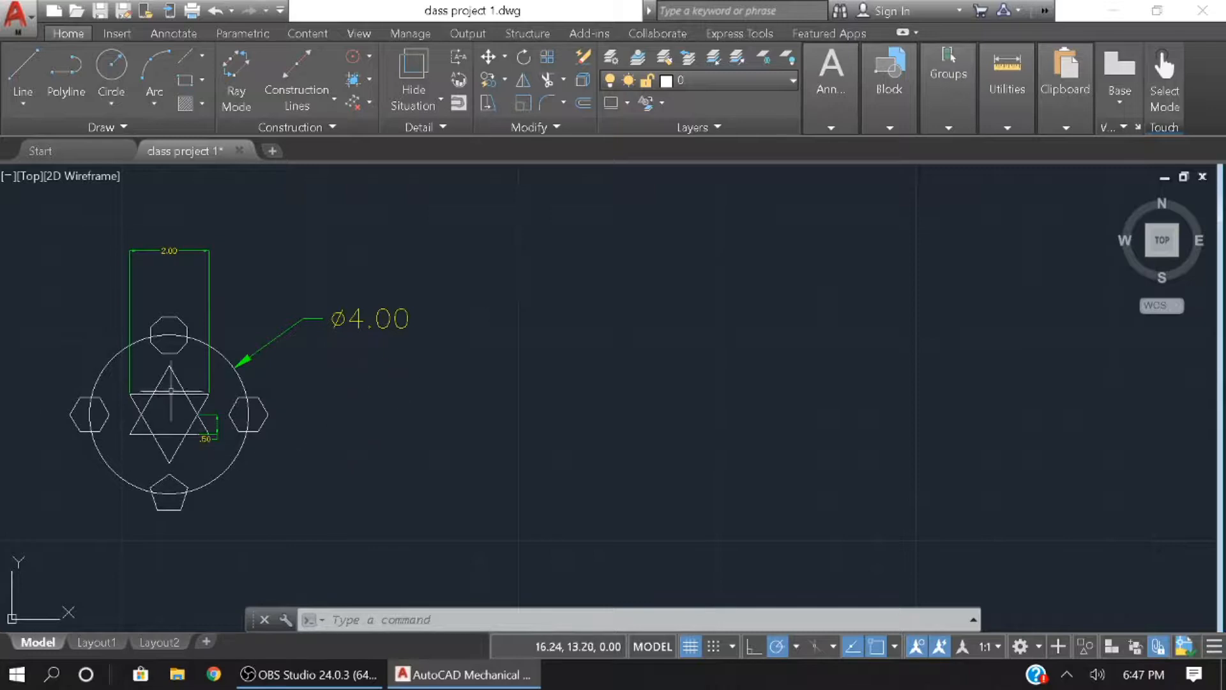
Draw a circle of diameter 4 in the empty space to the right of the dimensioned reference figure
mouse_move(467, 461)
middle_down()
mouse_move(444, 458)
mouse_move(438, 441)
middle_up()
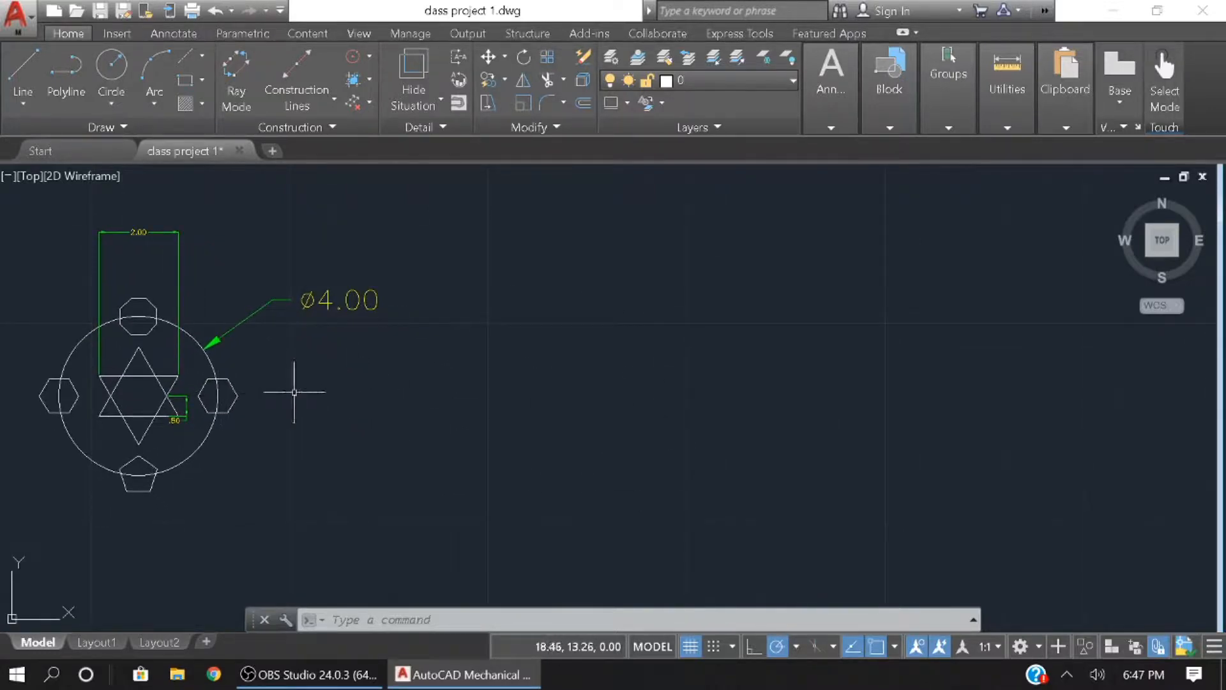
click(112, 106)
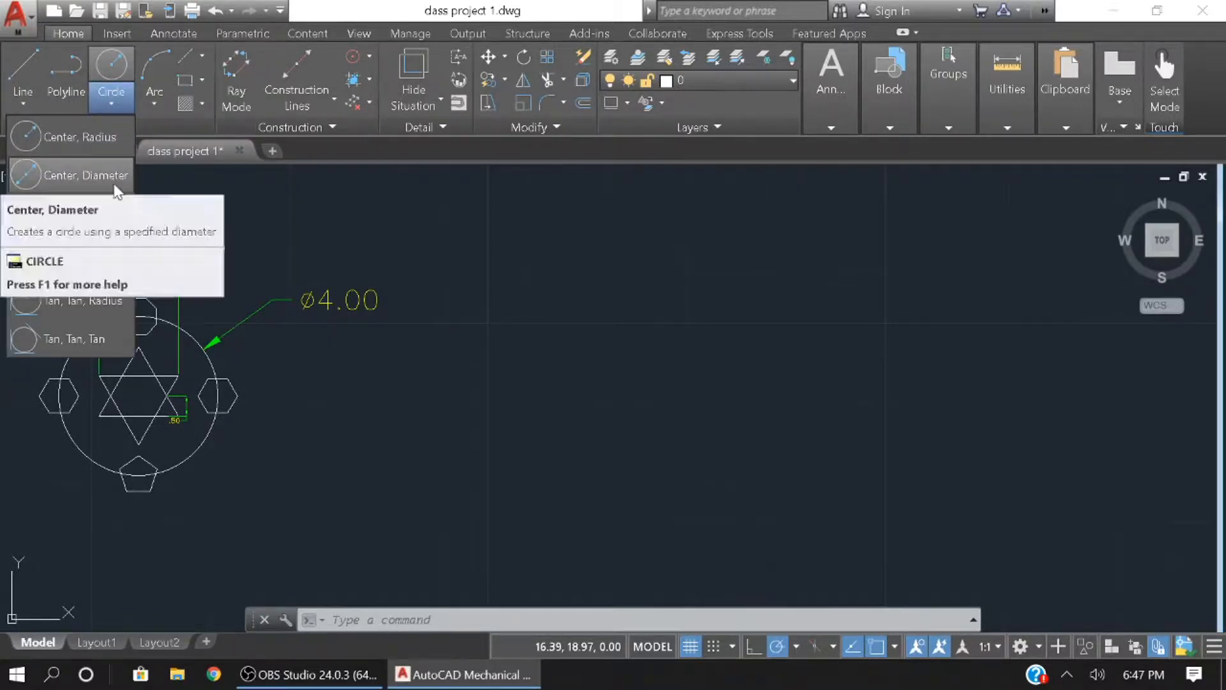
click(113, 180)
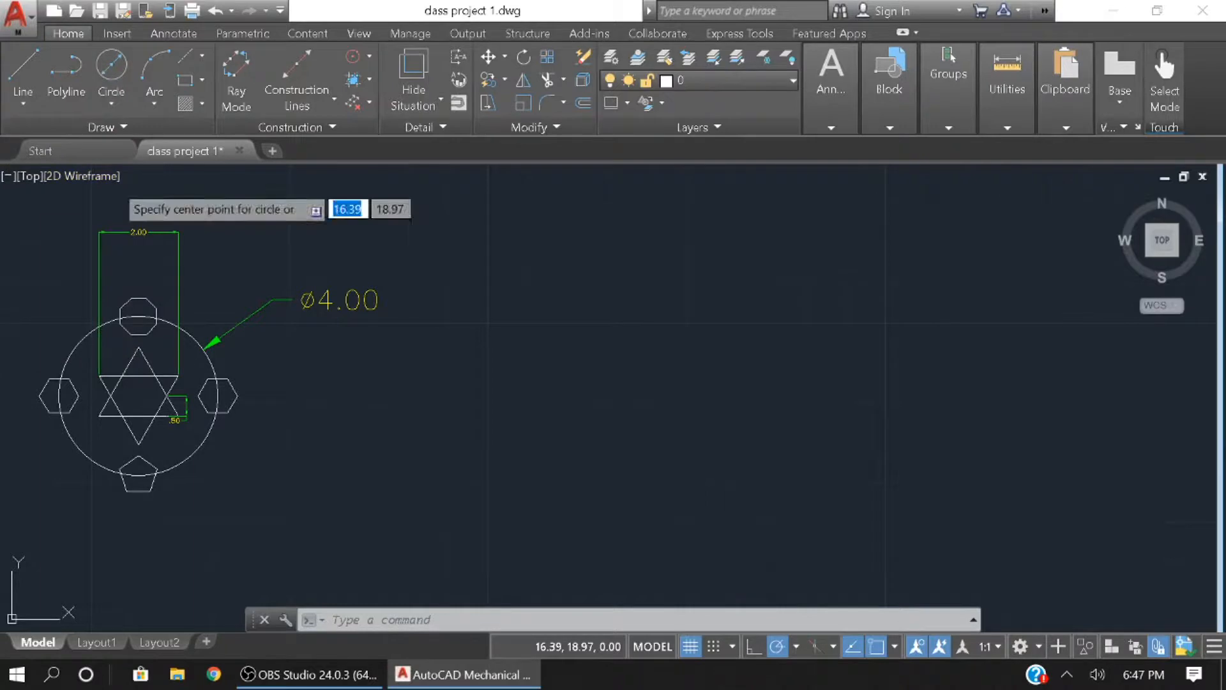
click(522, 399)
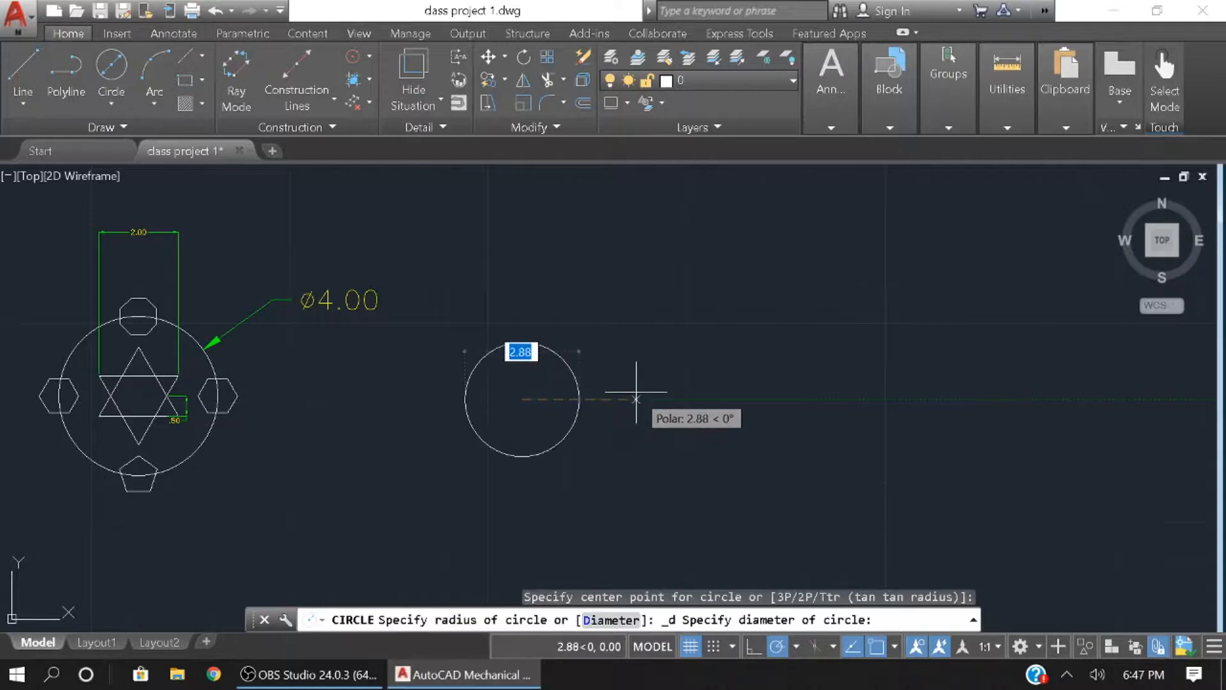
text(4)
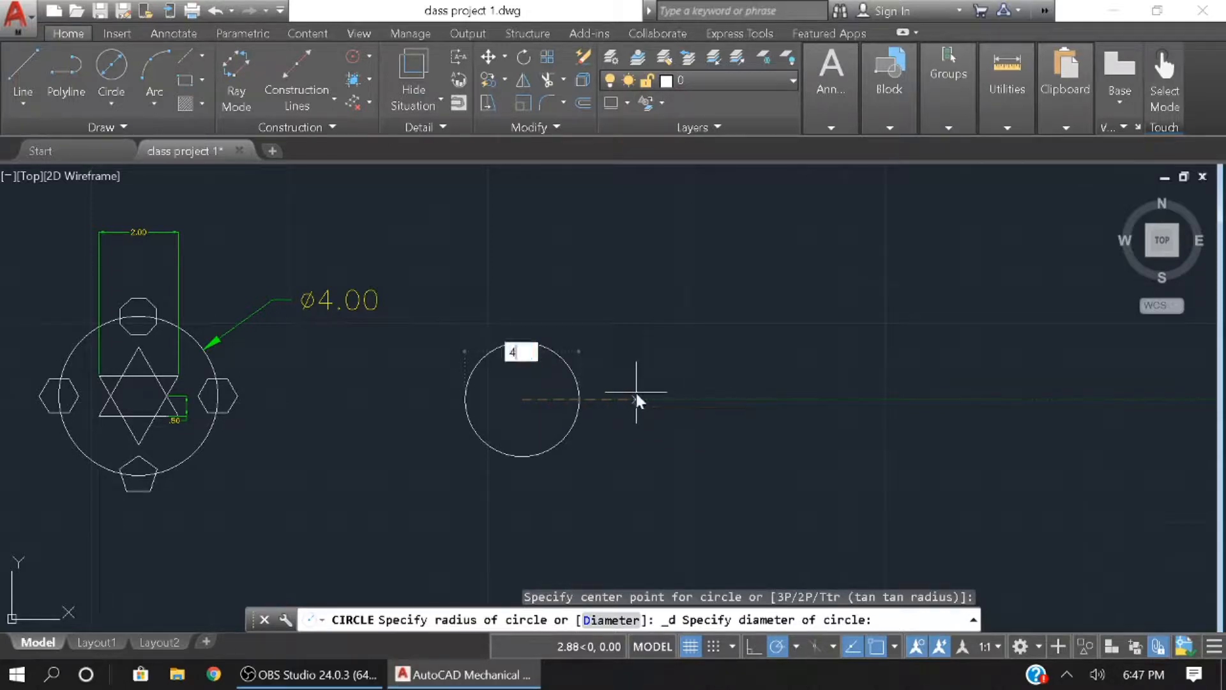
key(Return)
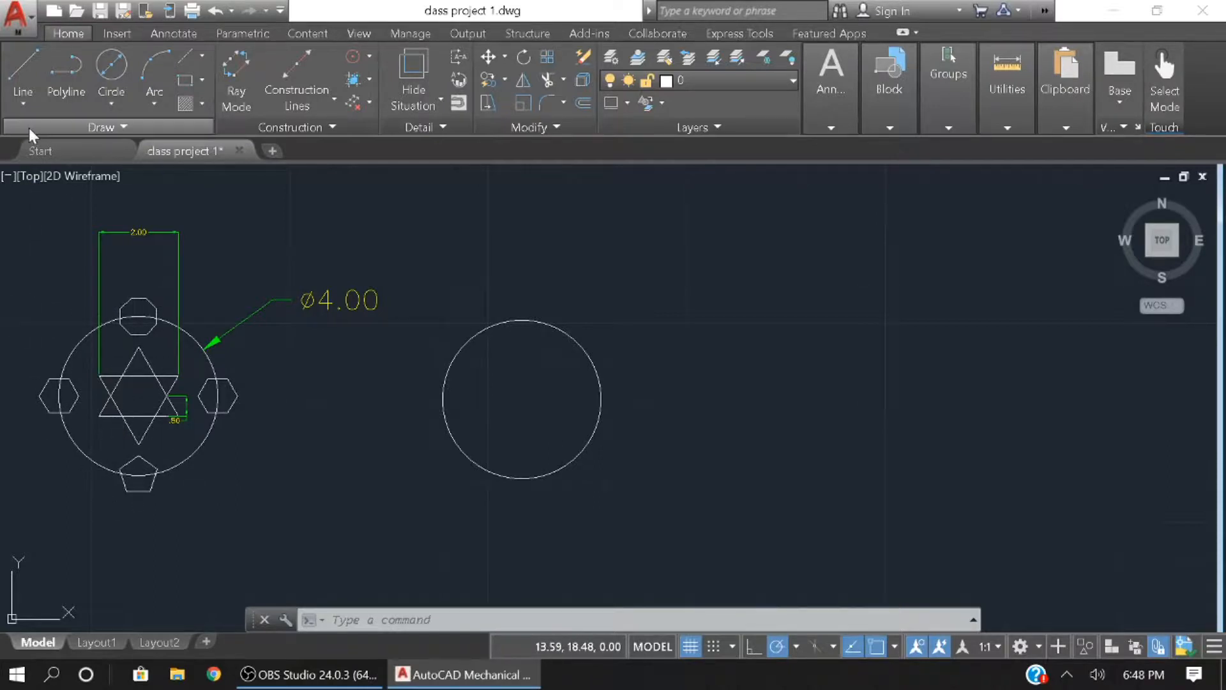
Draw a vertical line through the new circle from its bottom quadrant to its top quadrant
click(25, 65)
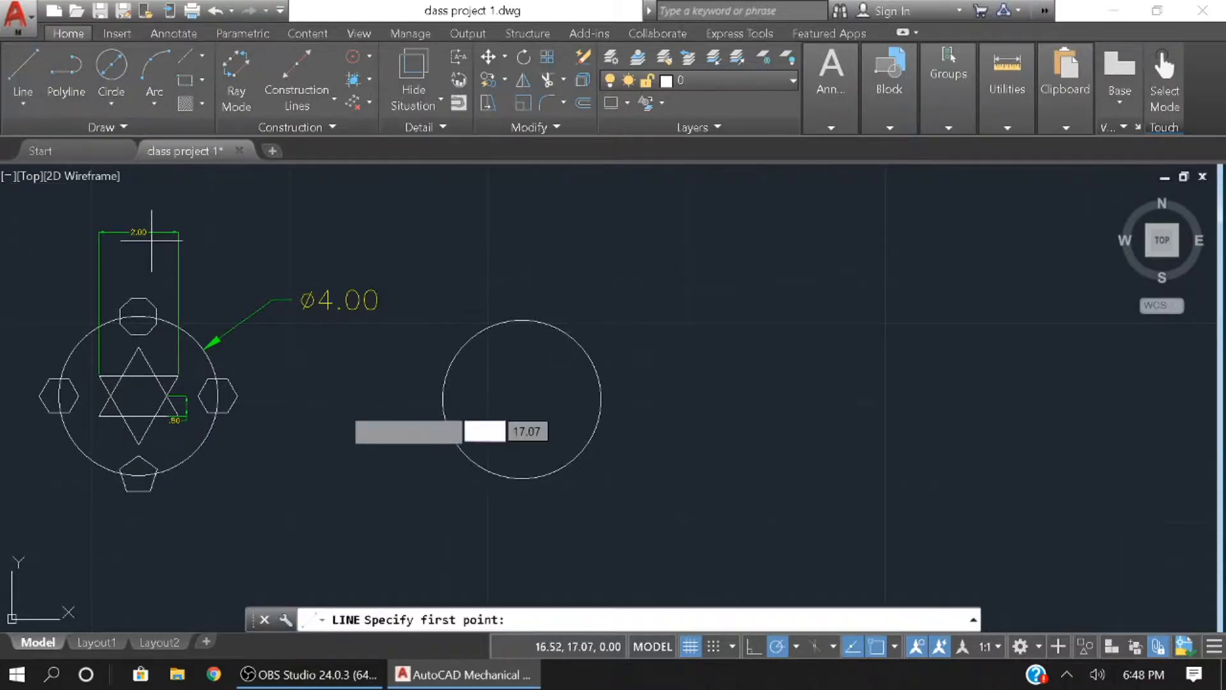
click(521, 478)
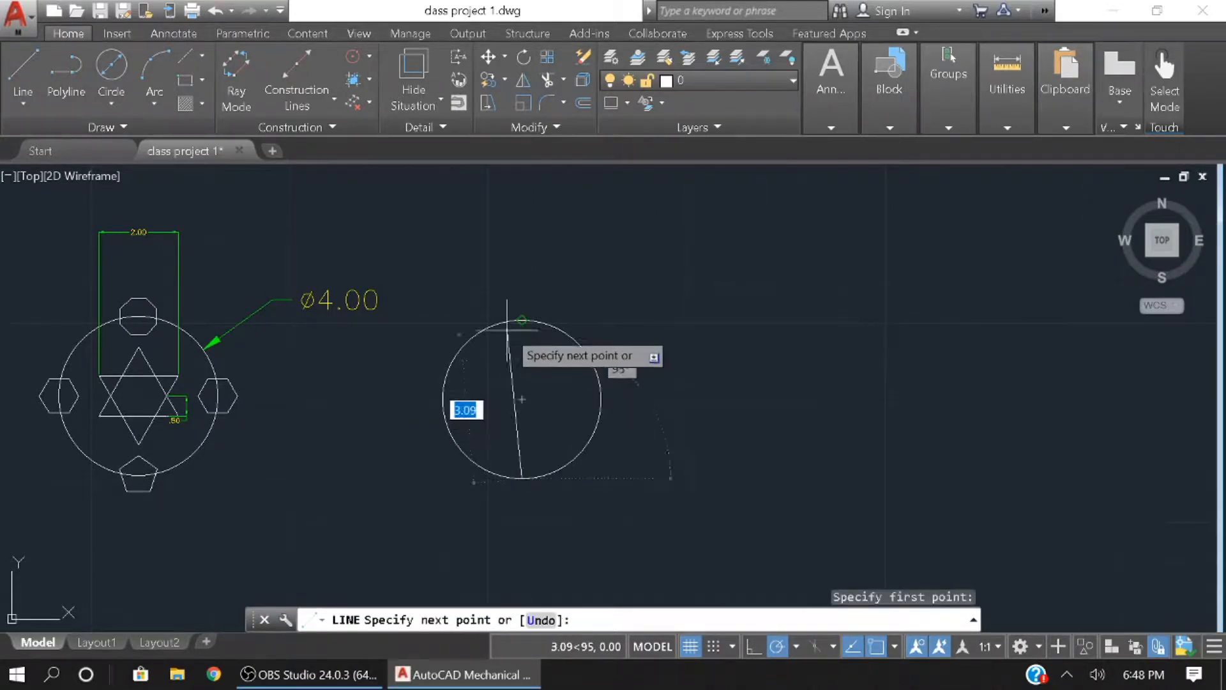
click(522, 320)
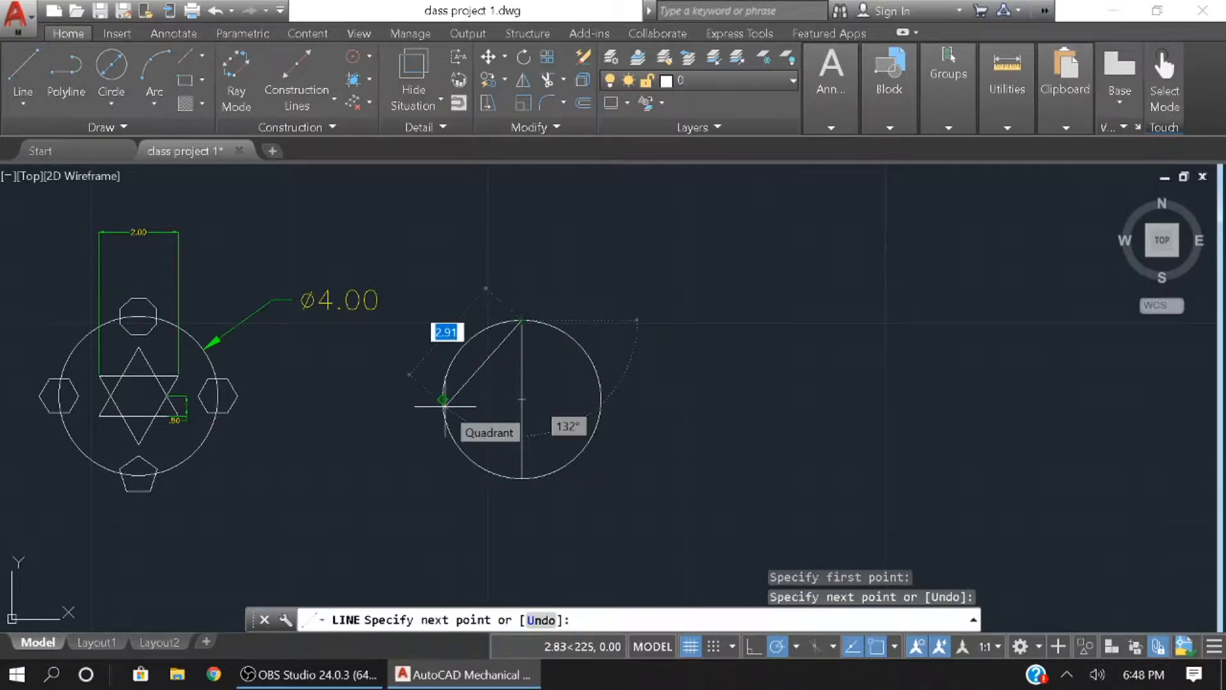
key(Escape)
Draw a horizontal line across the circle from its left quadrant to its right quadrant
text(l)
key(Return)
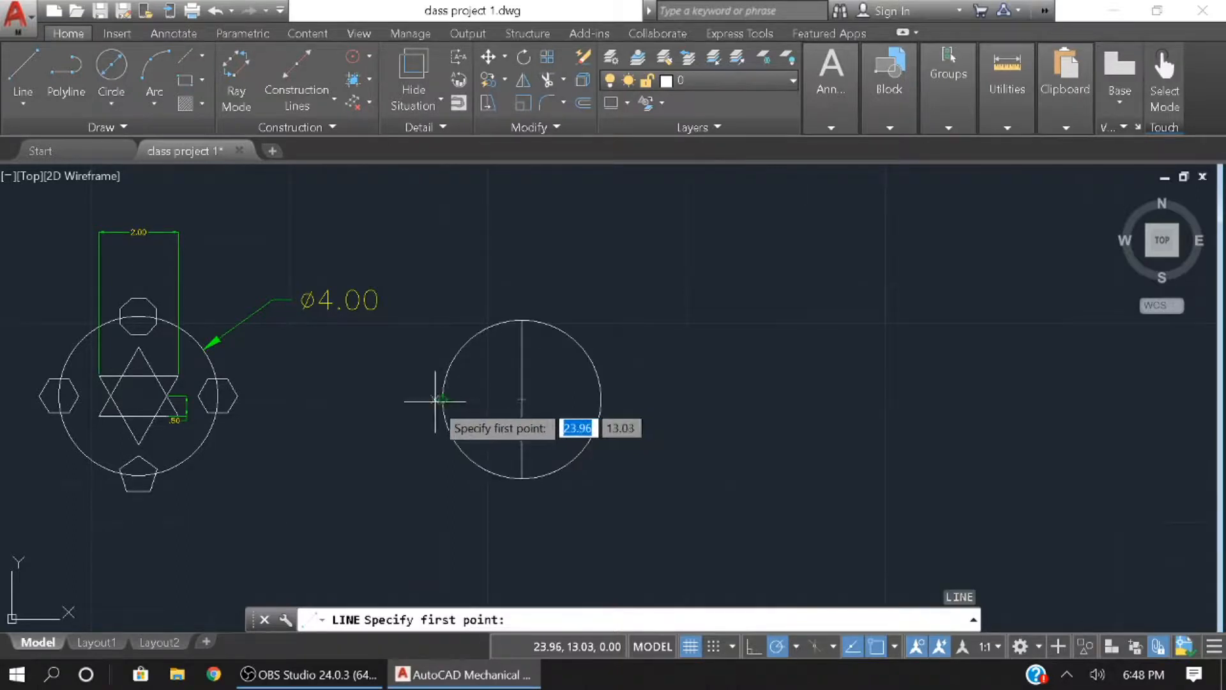
click(443, 401)
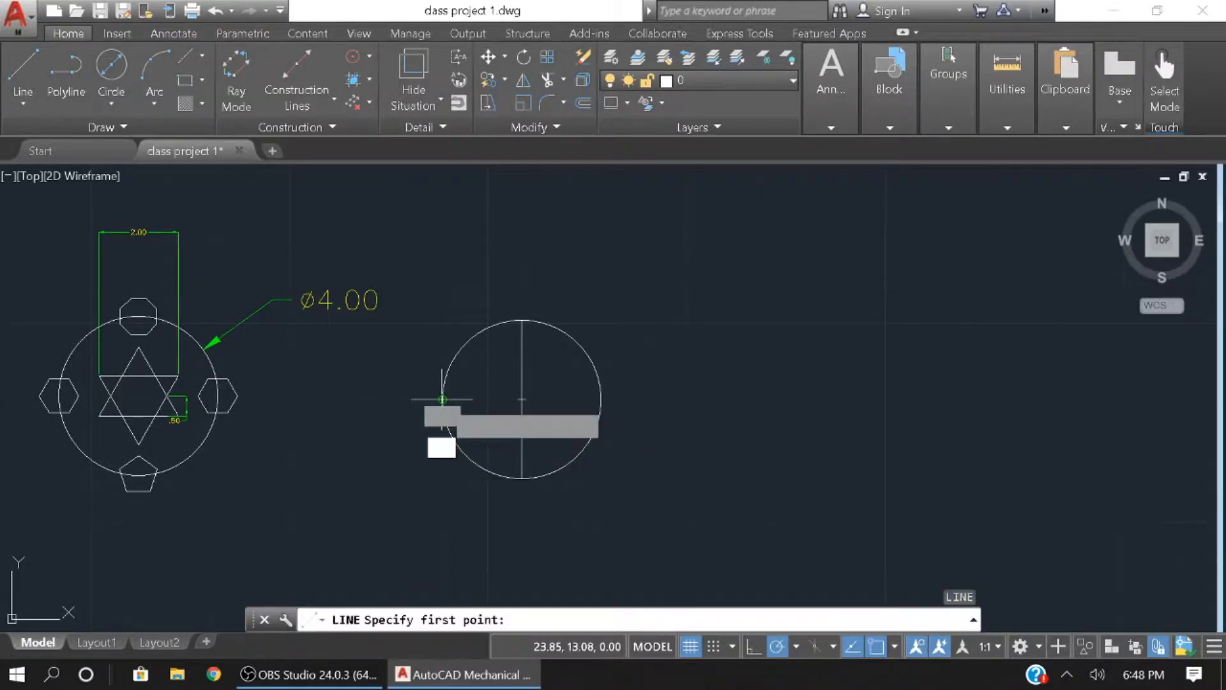
click(601, 400)
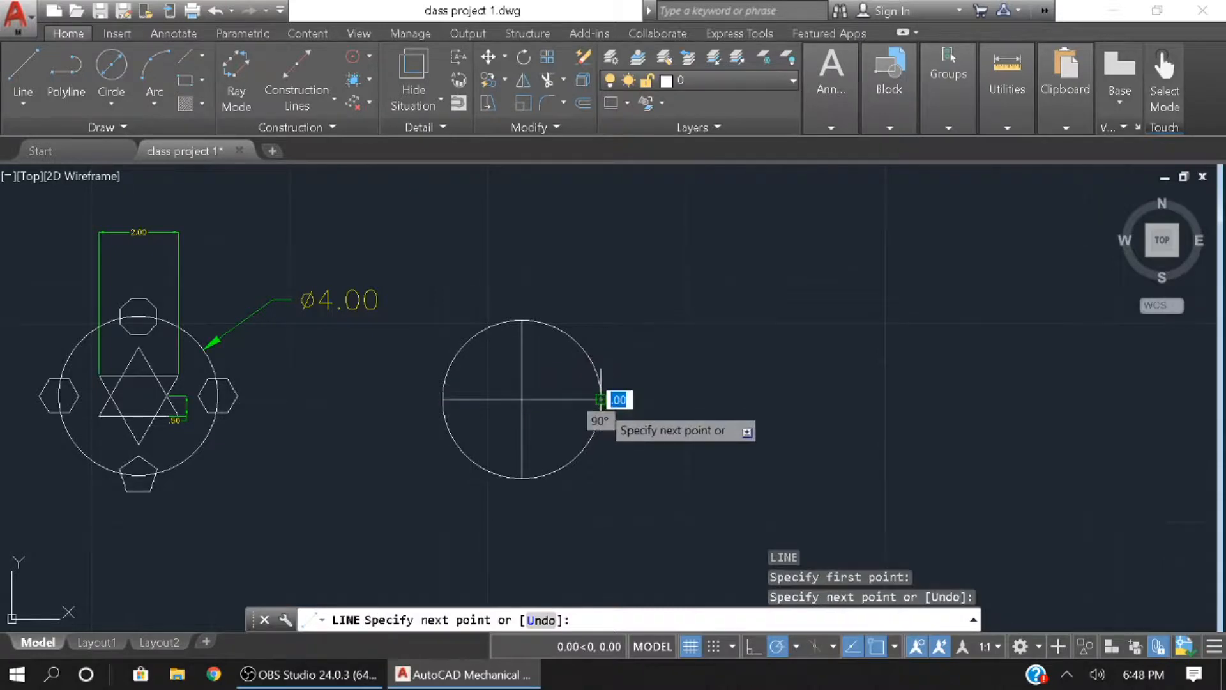
right_click(648, 382)
click(670, 392)
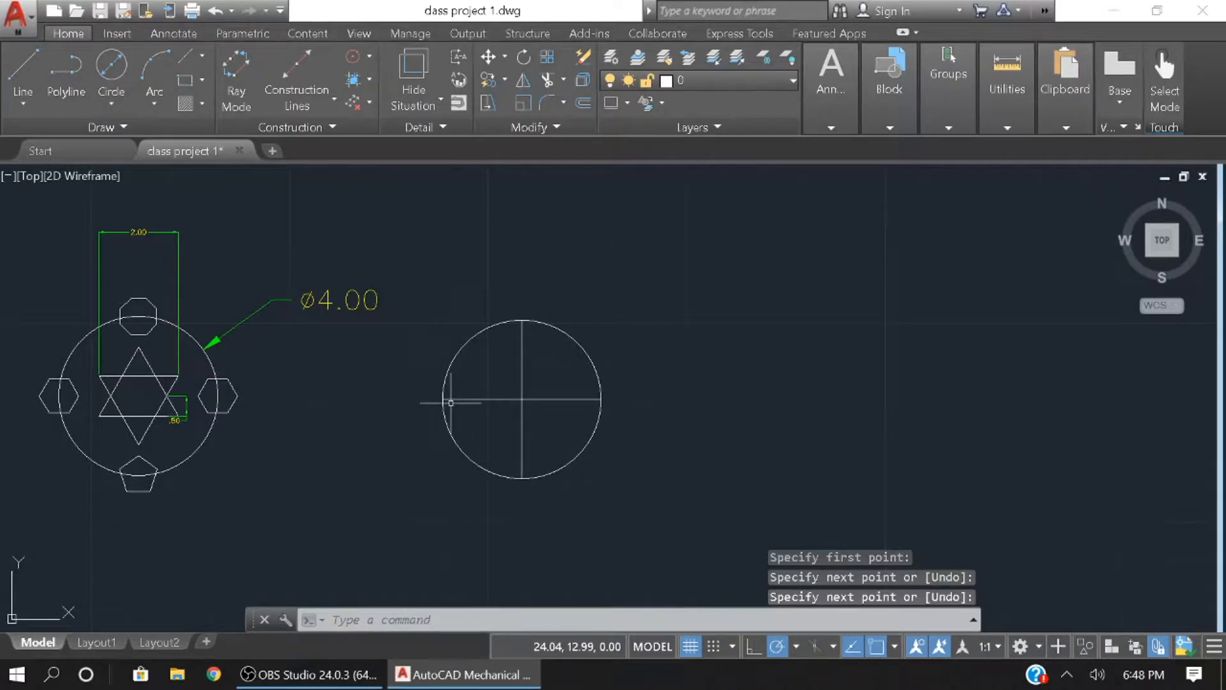
Draw a small circle of diameter 1 to the right of the large circle
middle_drag(516, 424, 544, 419)
middle_drag(707, 451, 676, 458)
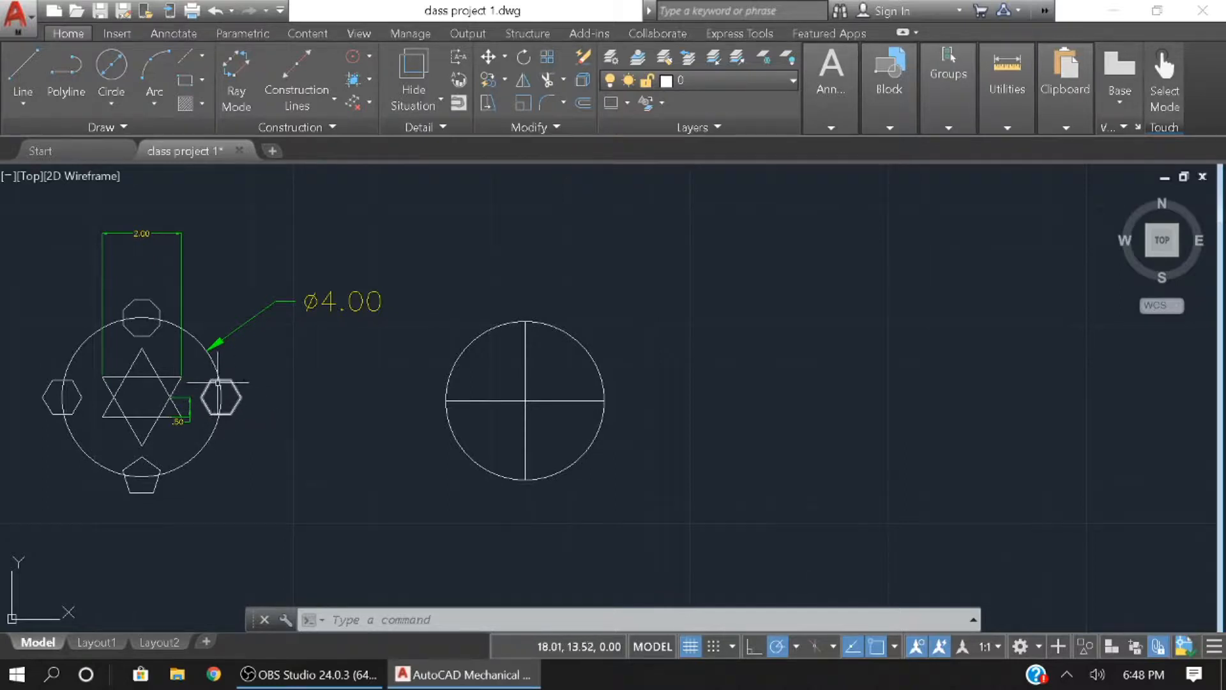
click(110, 66)
click(749, 412)
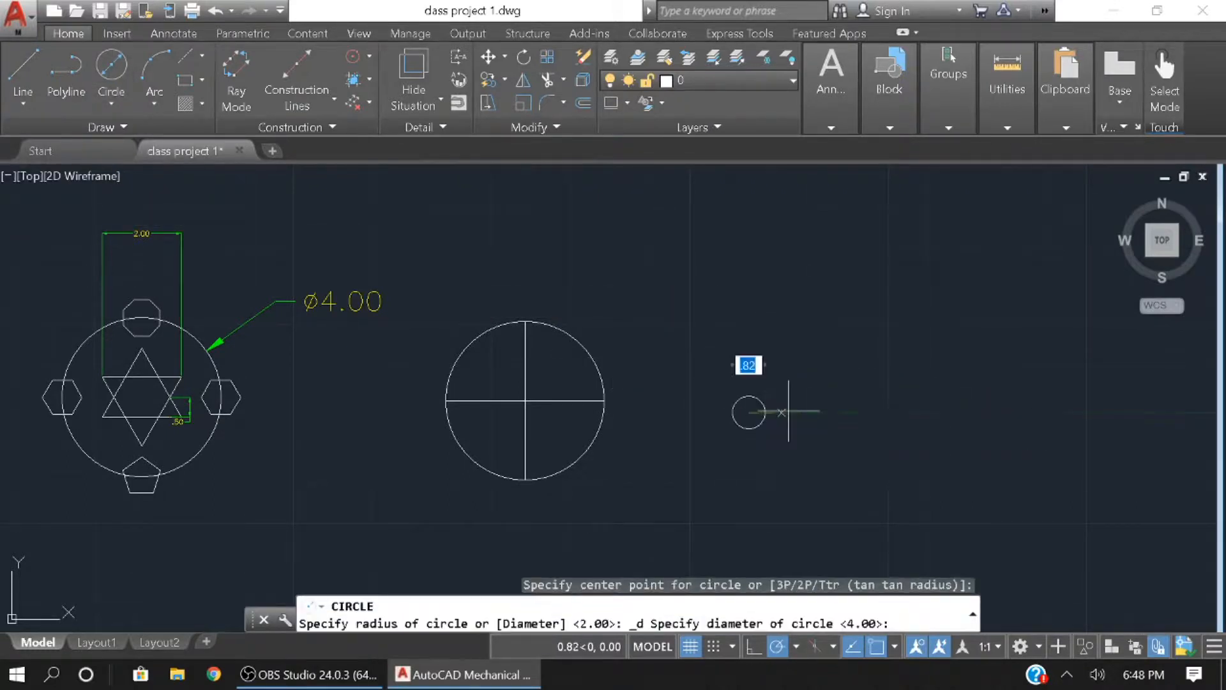
text(1)
key(Return)
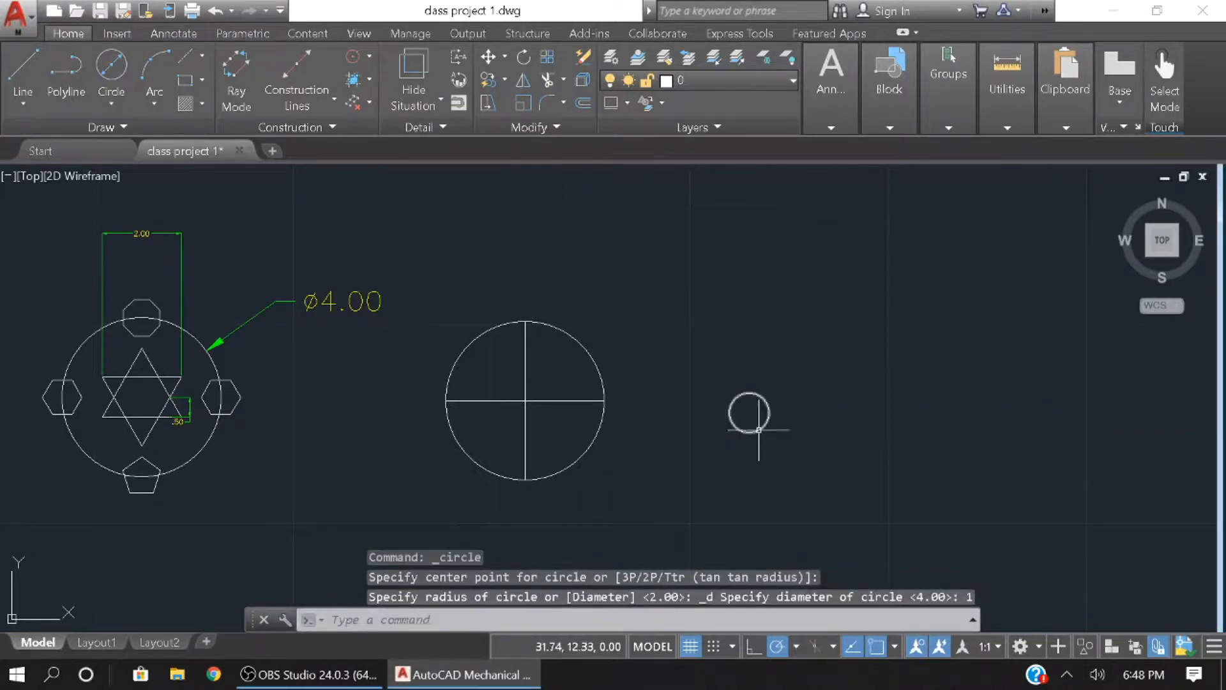
Move the small circle by its center closer to the large circle and clear the selection
click(758, 396)
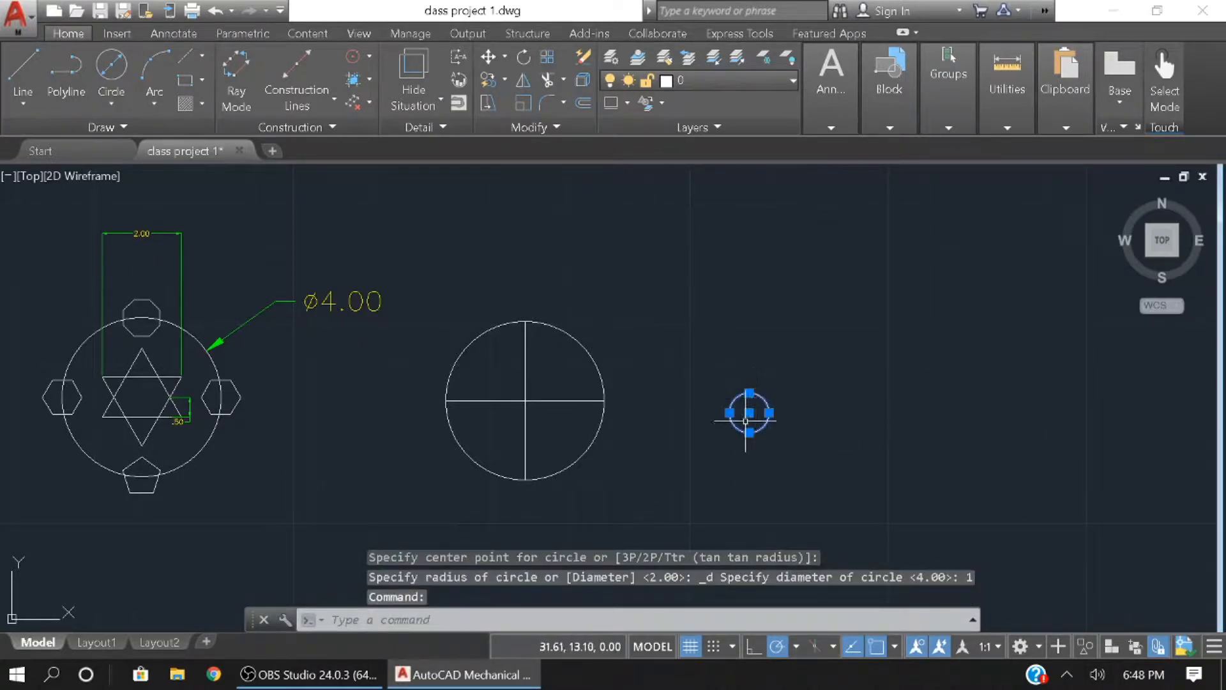
click(749, 411)
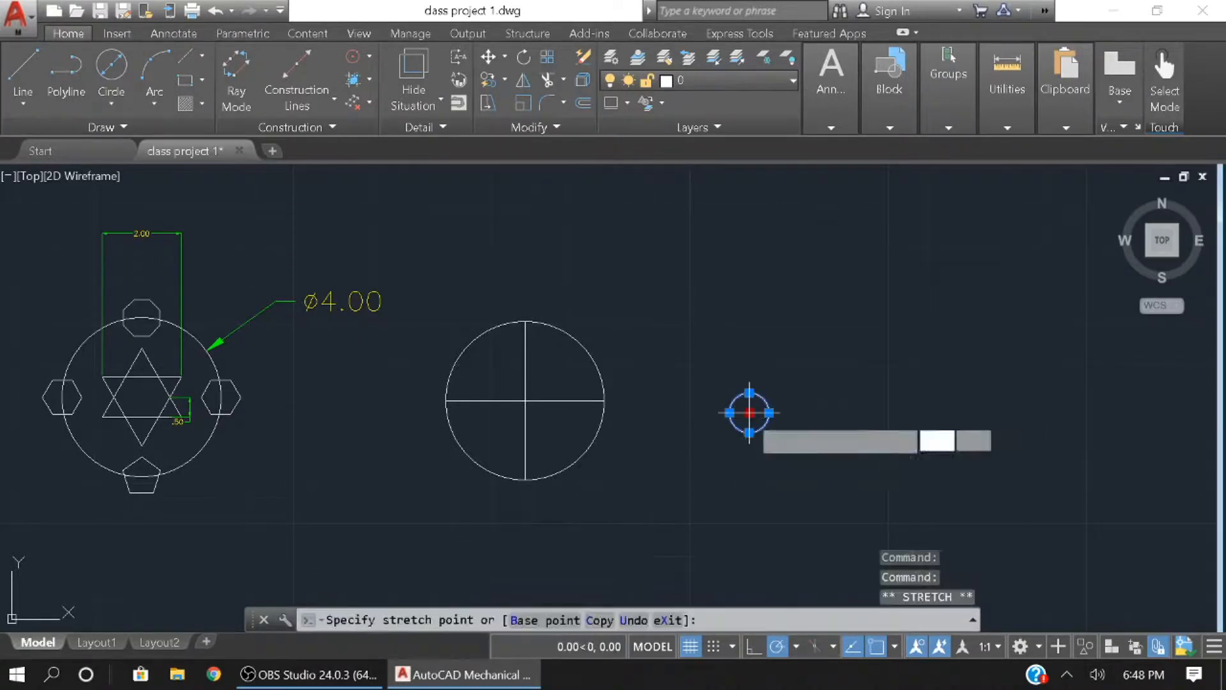
click(685, 386)
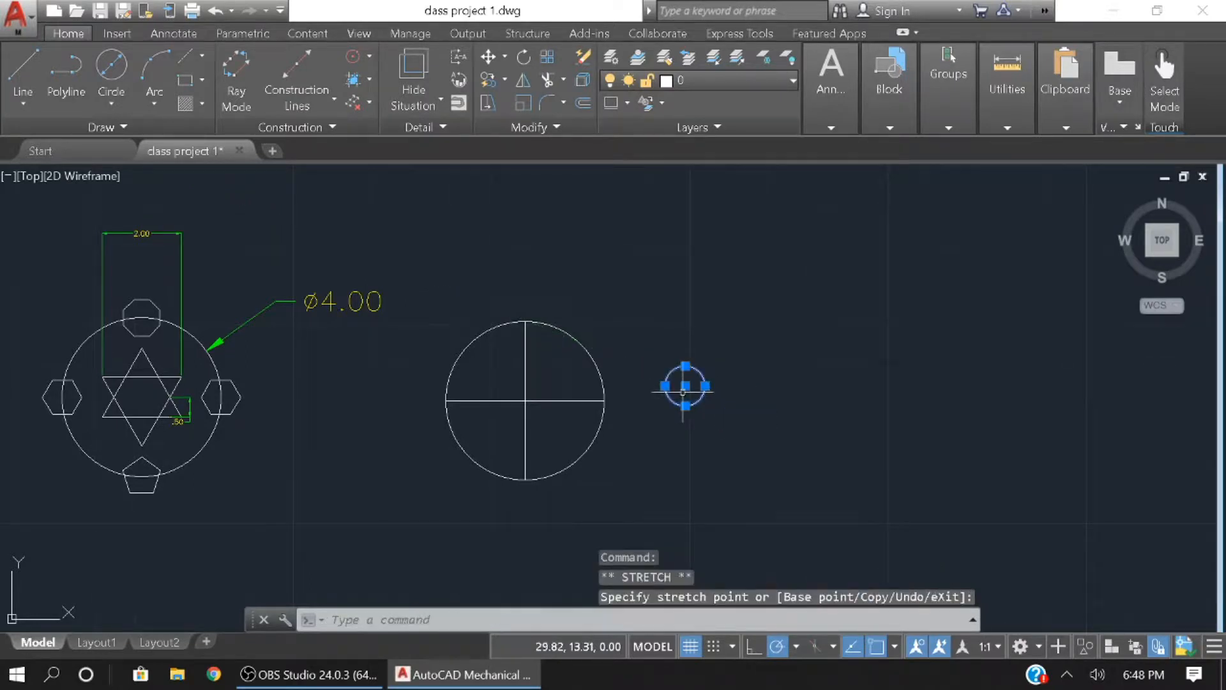
click(667, 309)
key(Escape)
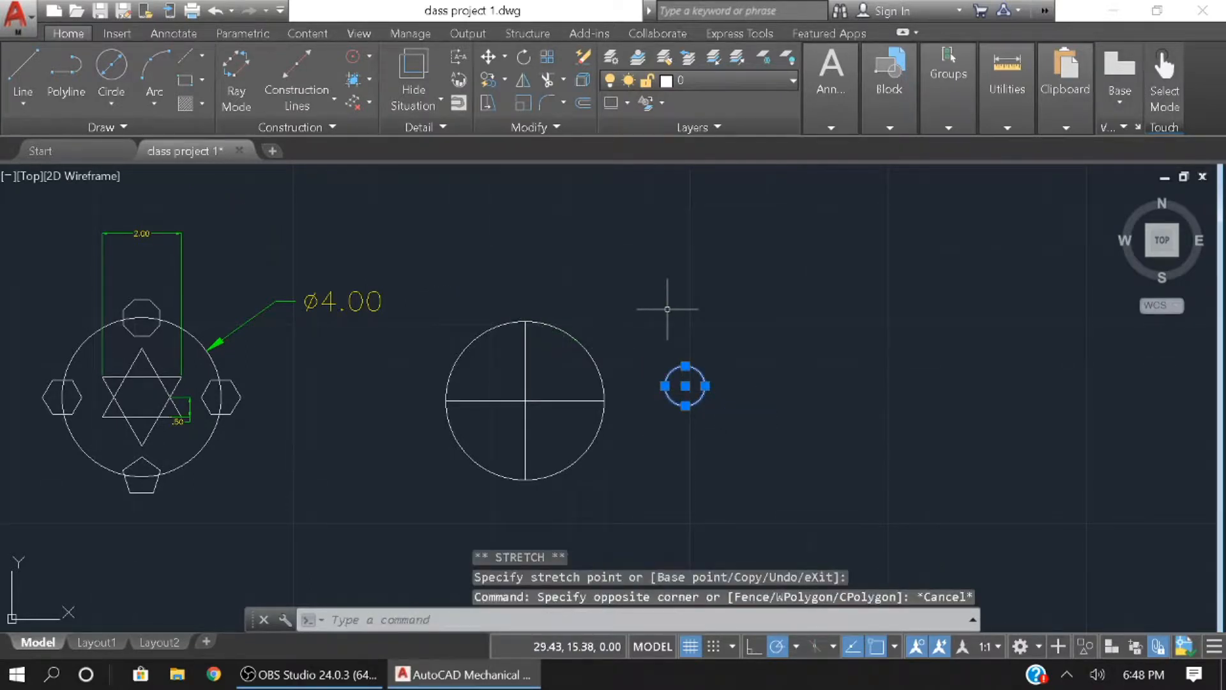
key(Escape)
key(Escape)
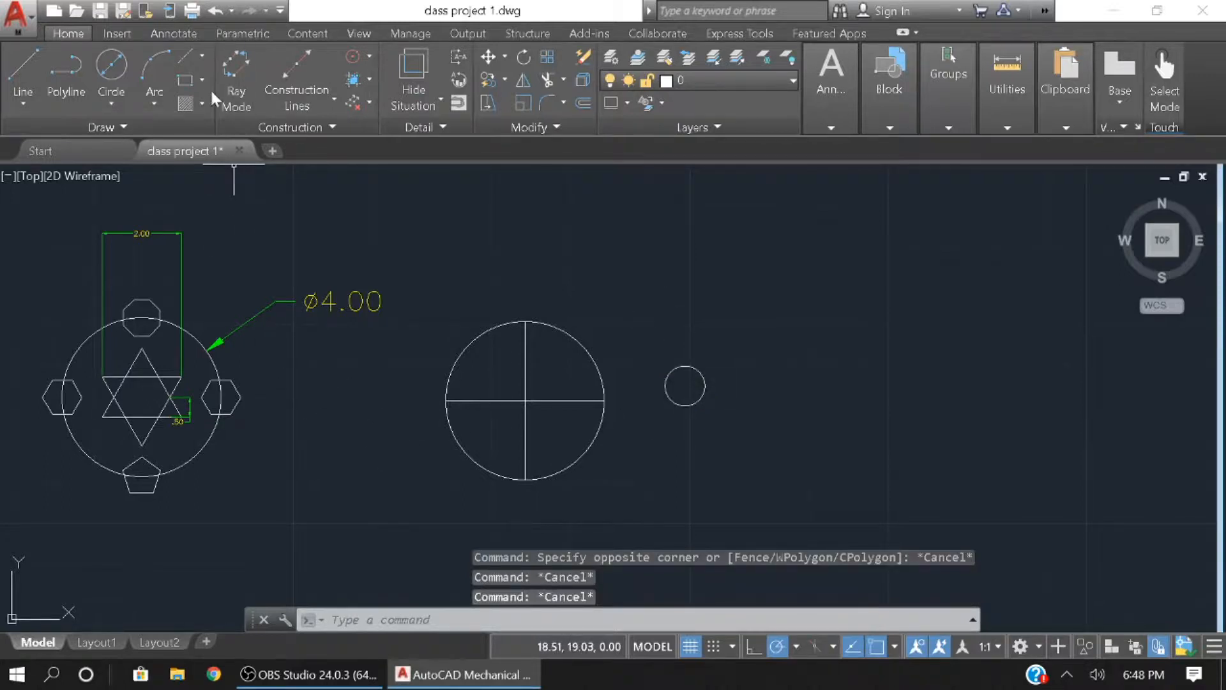
Draw an 8-sided polygon centered in the small circle, using Inscribed in circle with a radius of about 0.50
click(144, 127)
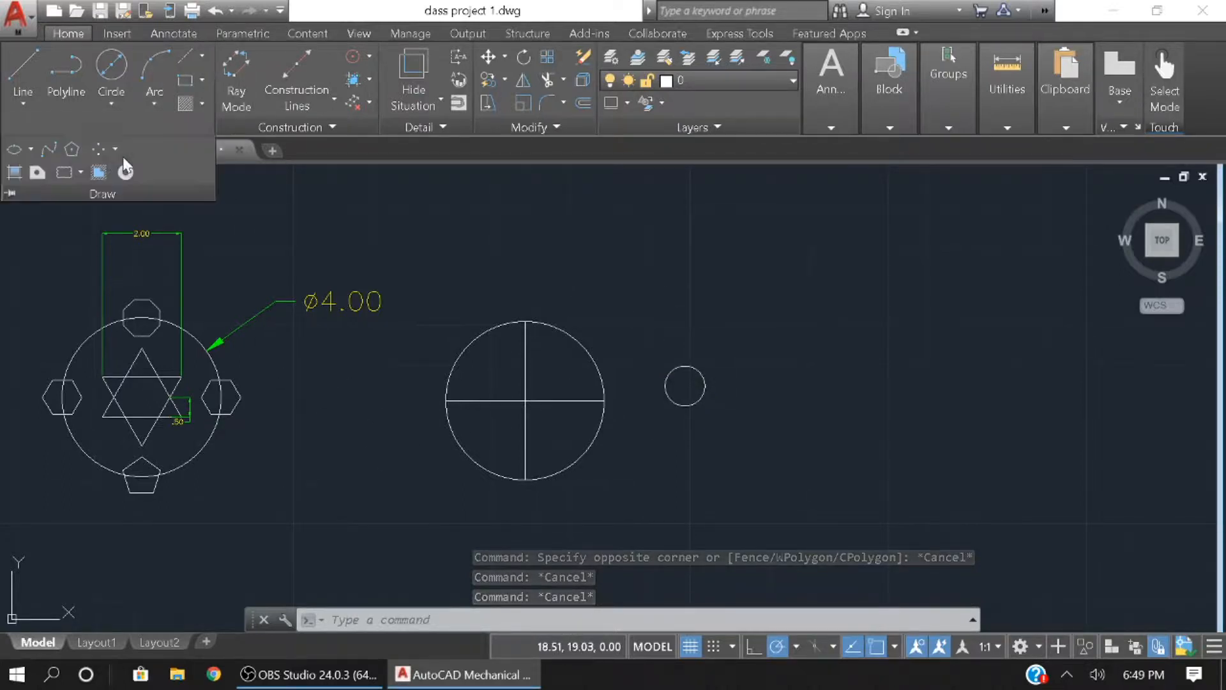
click(70, 148)
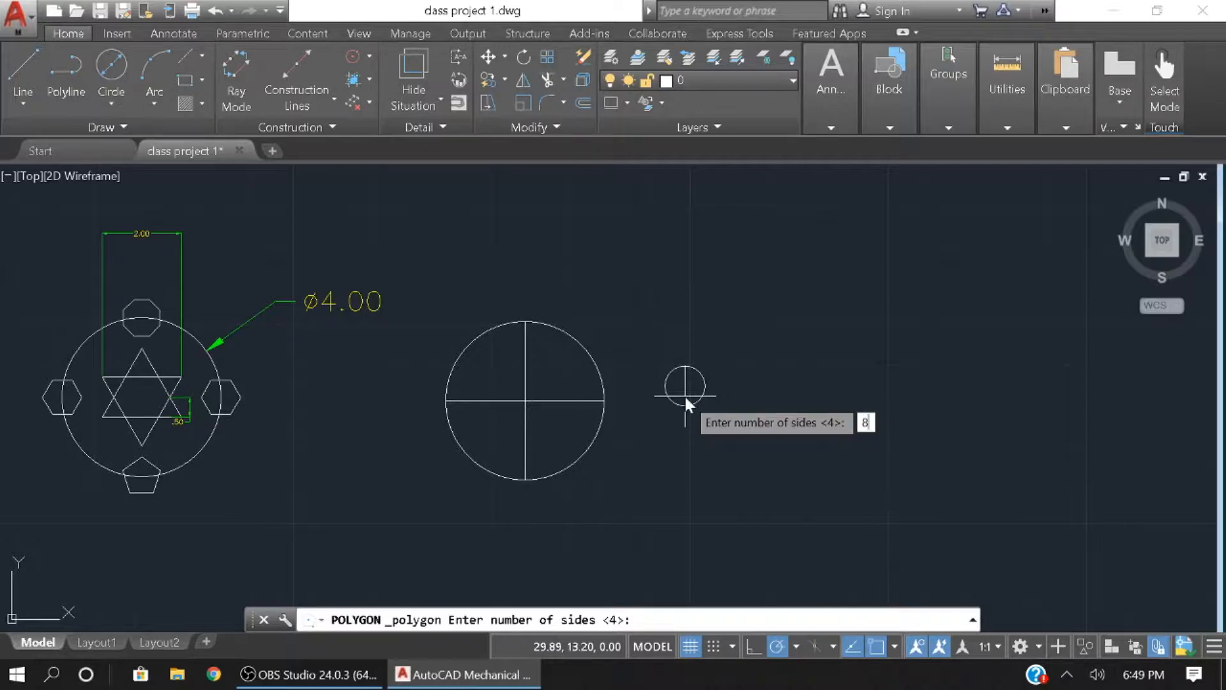
key(Return)
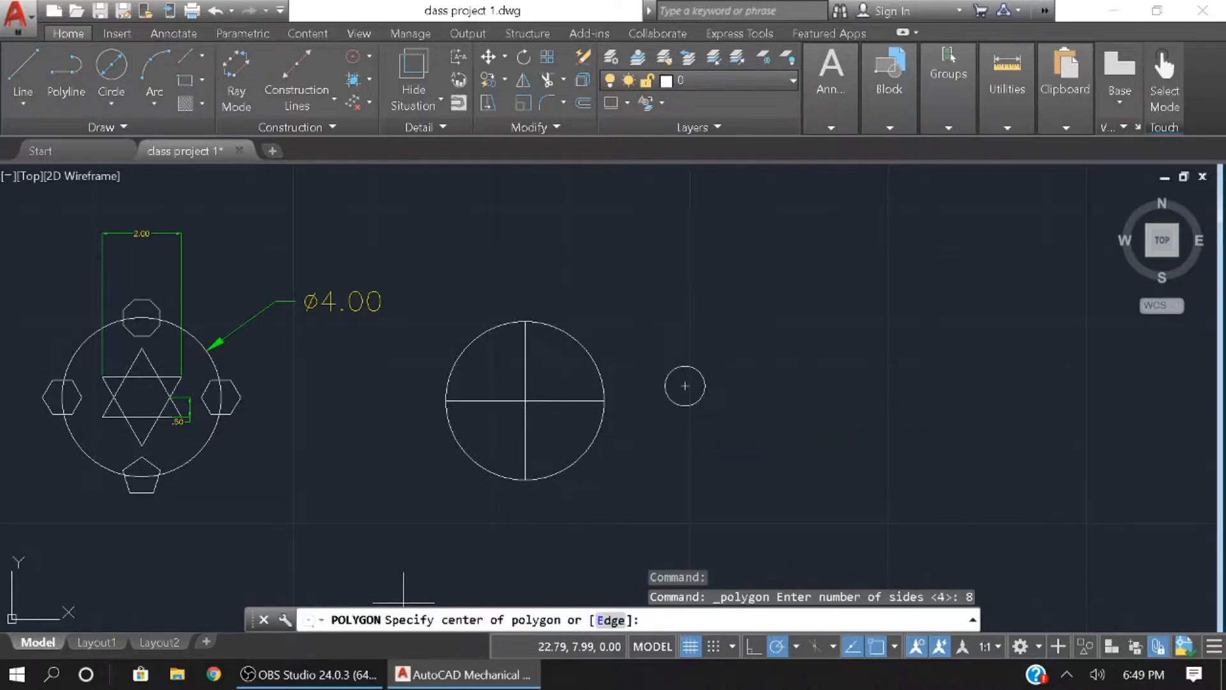
click(685, 385)
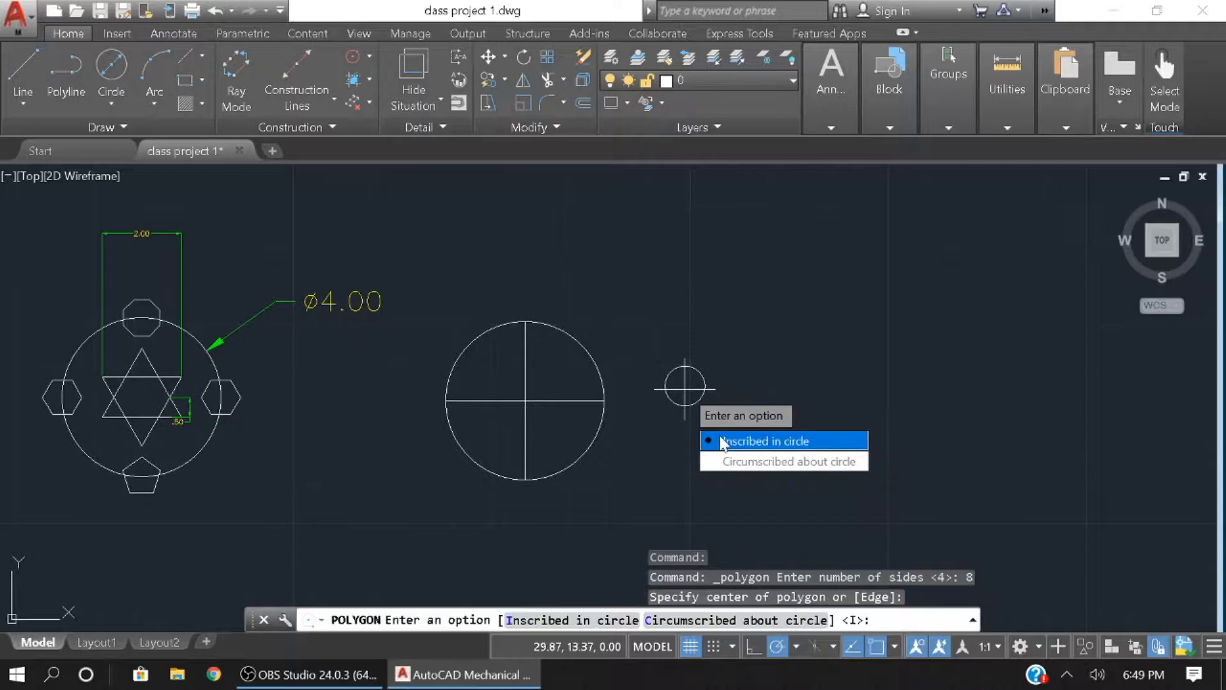
click(766, 440)
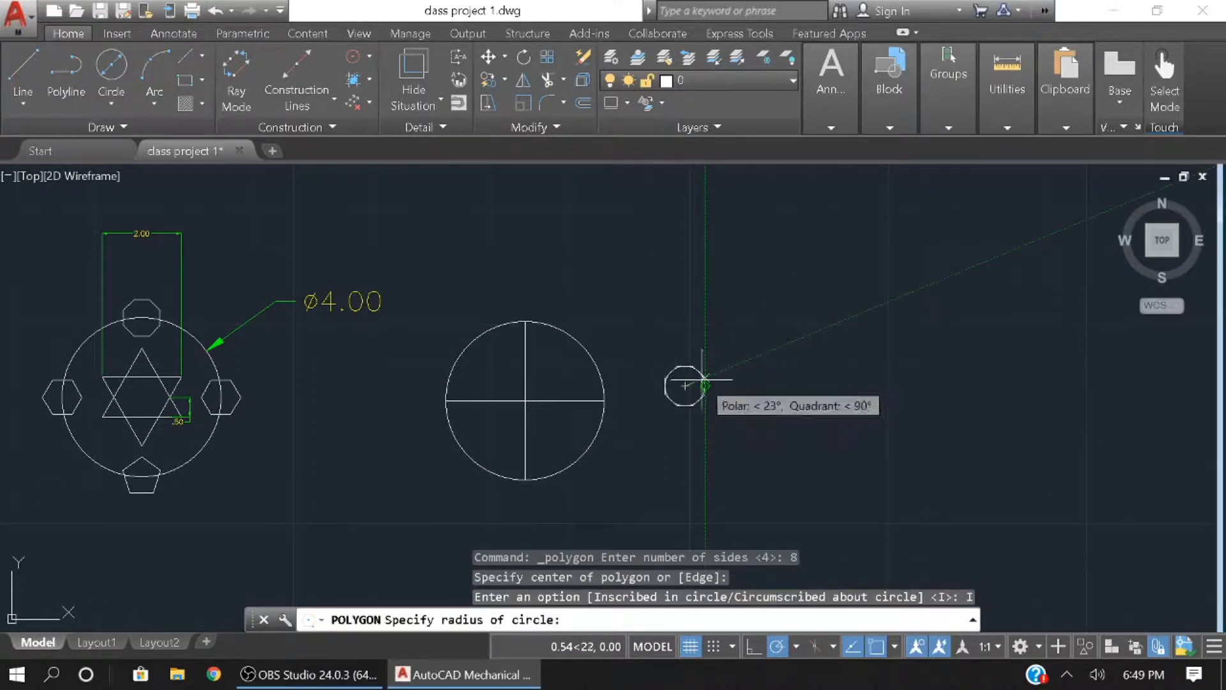
scroll(699, 381, up, 1)
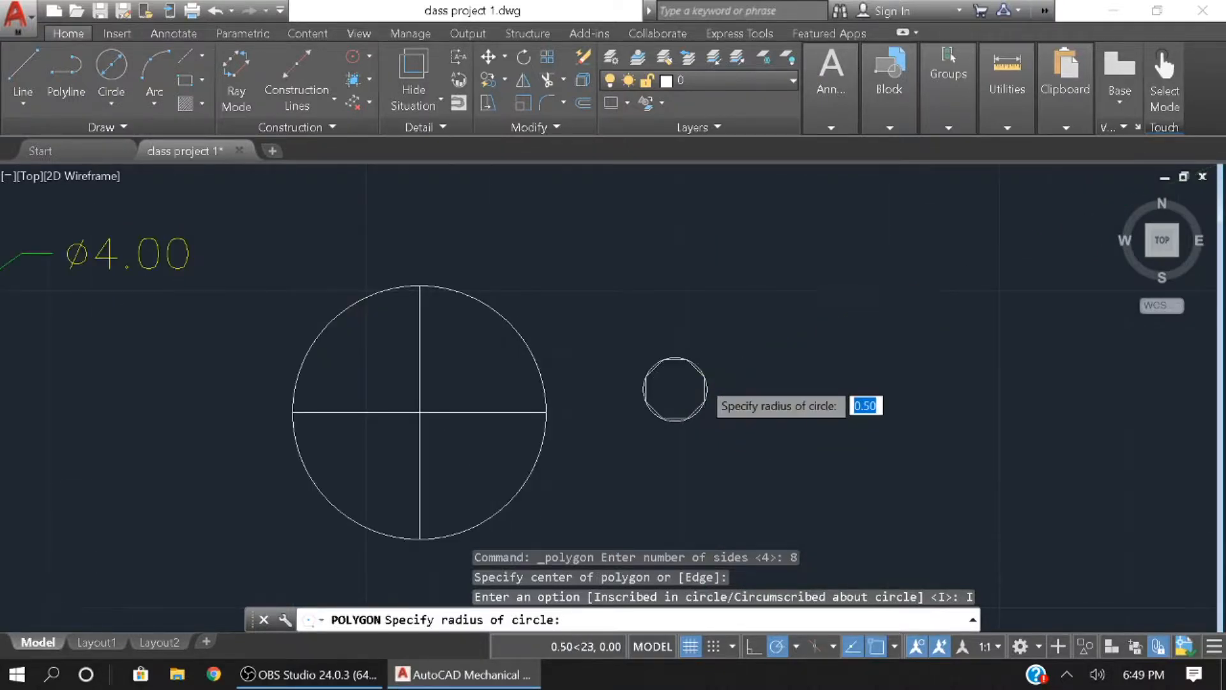
scroll(695, 379, up, 3)
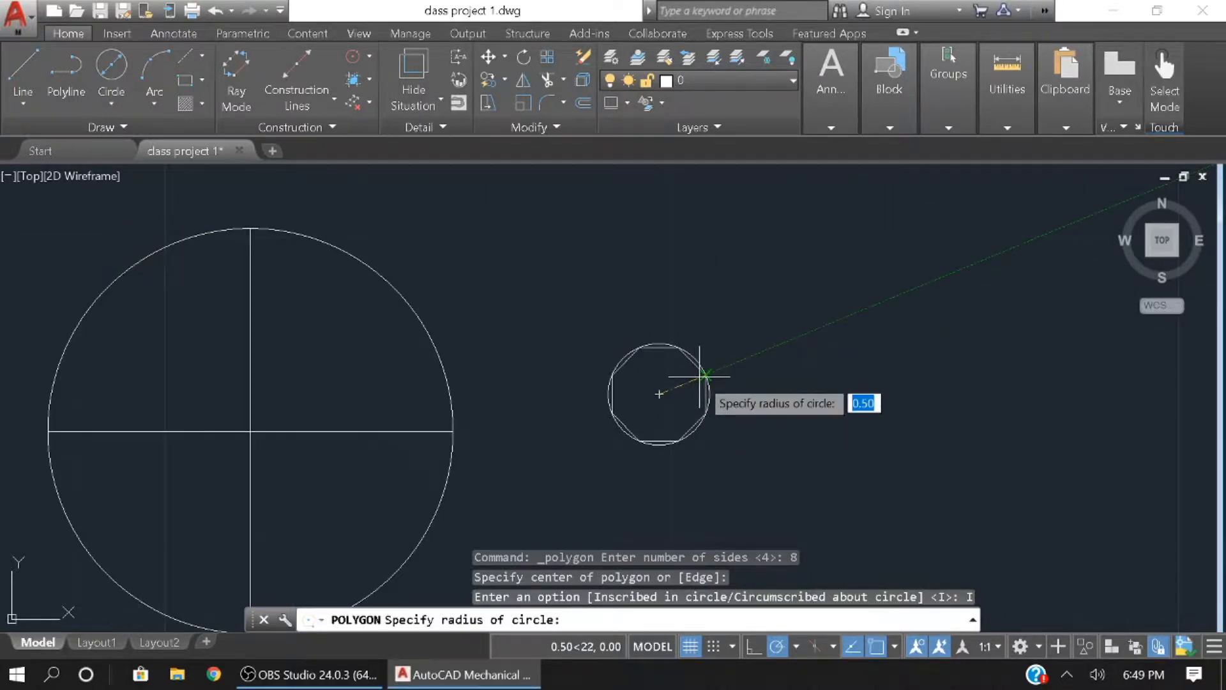
click(699, 377)
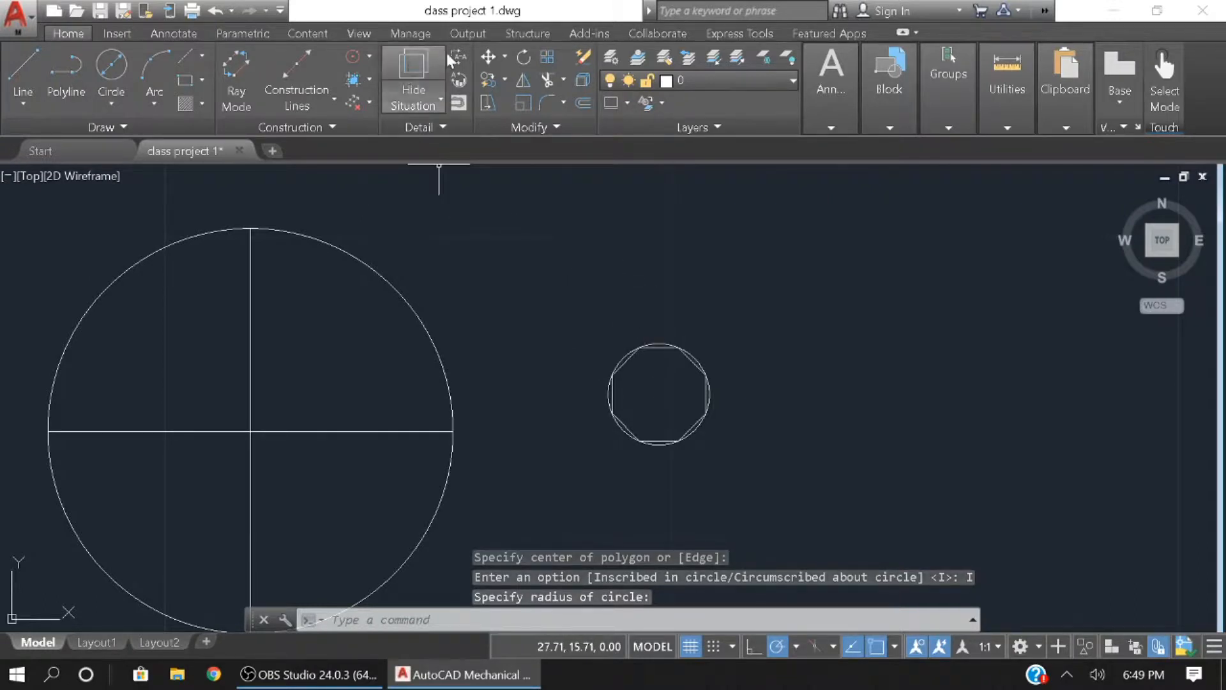
Move the octagon from its center point to the top quadrant of the large circle
click(488, 58)
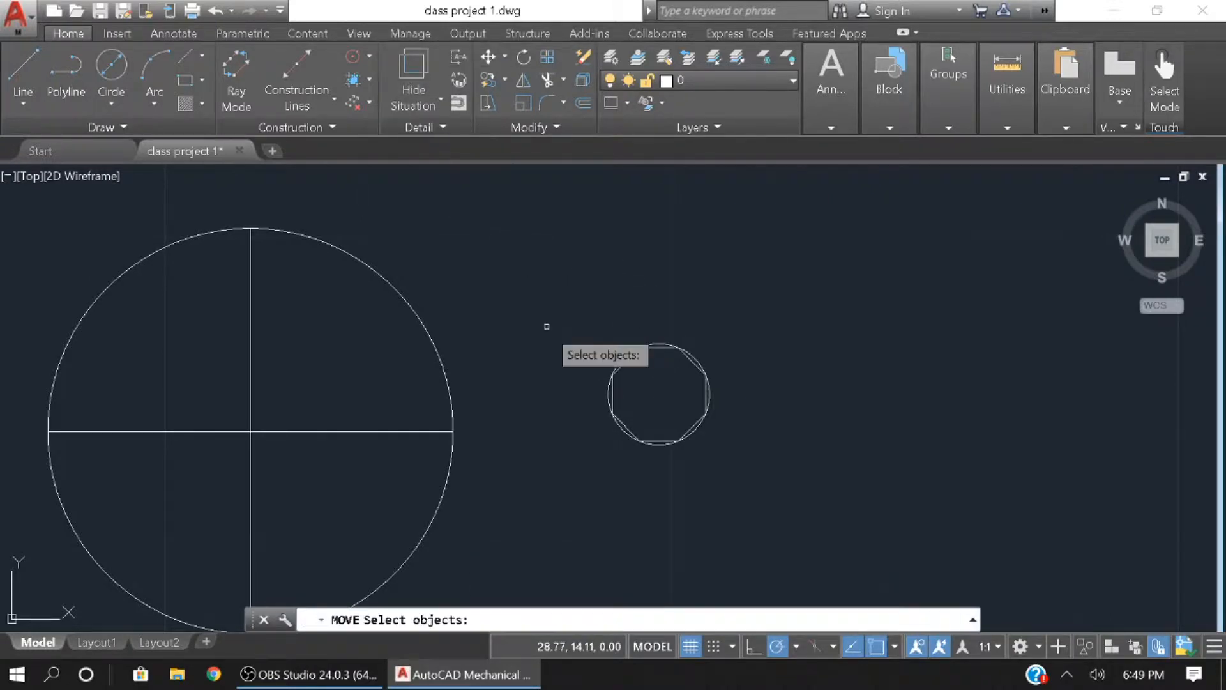
click(621, 365)
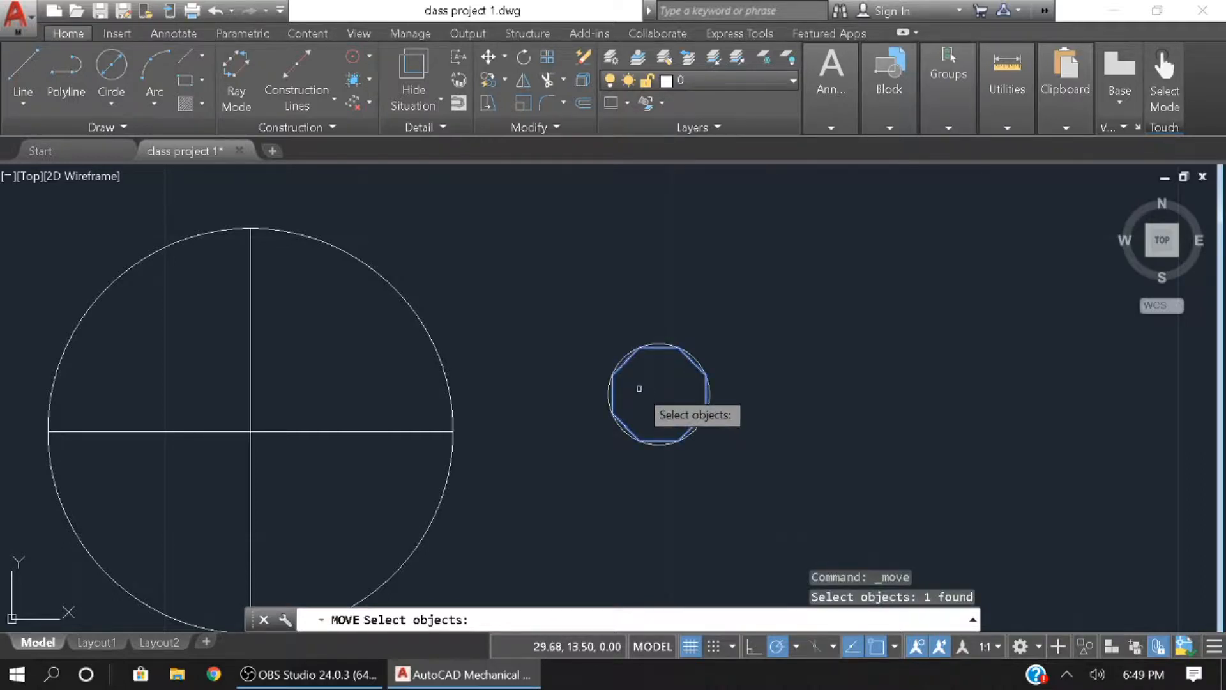
key(Return)
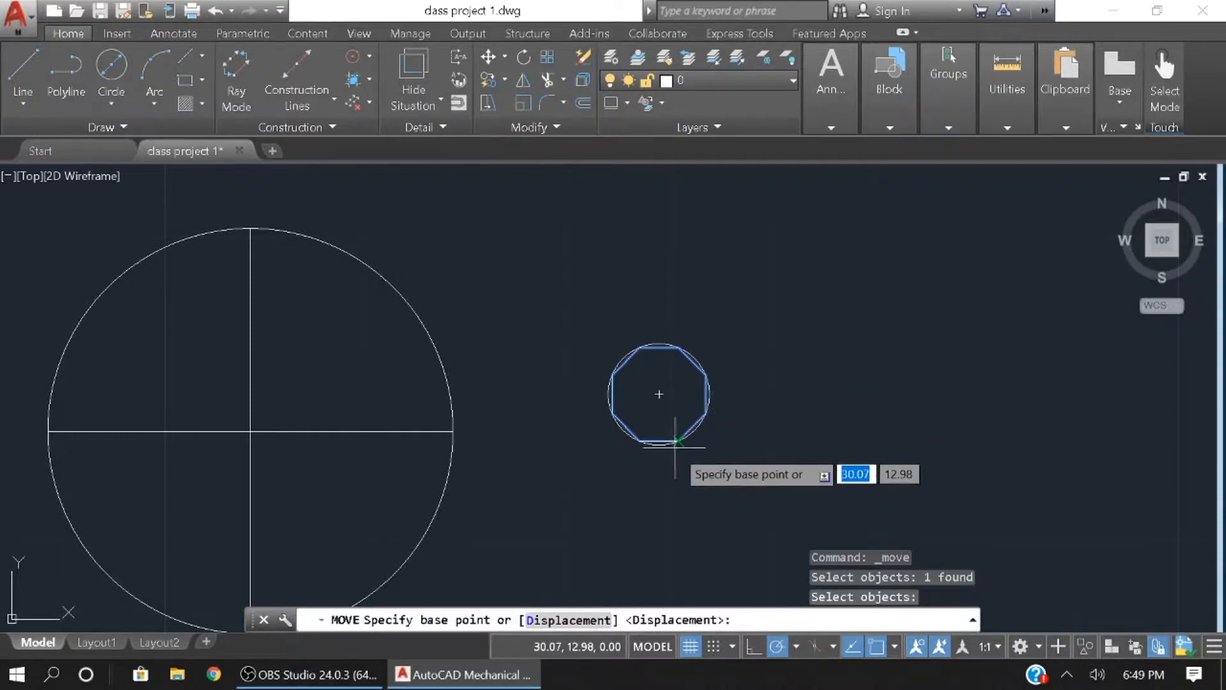
click(659, 394)
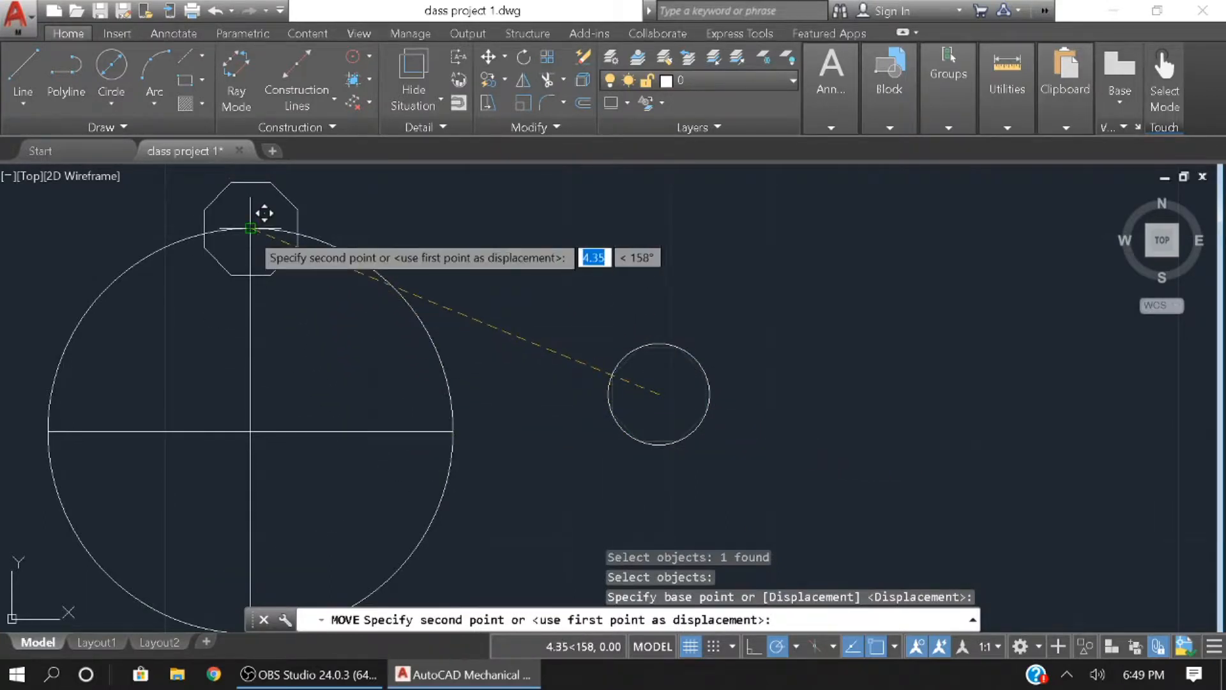
click(251, 227)
Draw a 6-sided polygon centered in the small circle, using Inscribed in circle with the radius reaching the circle's left quadrant
middle_drag(369, 387, 327, 335)
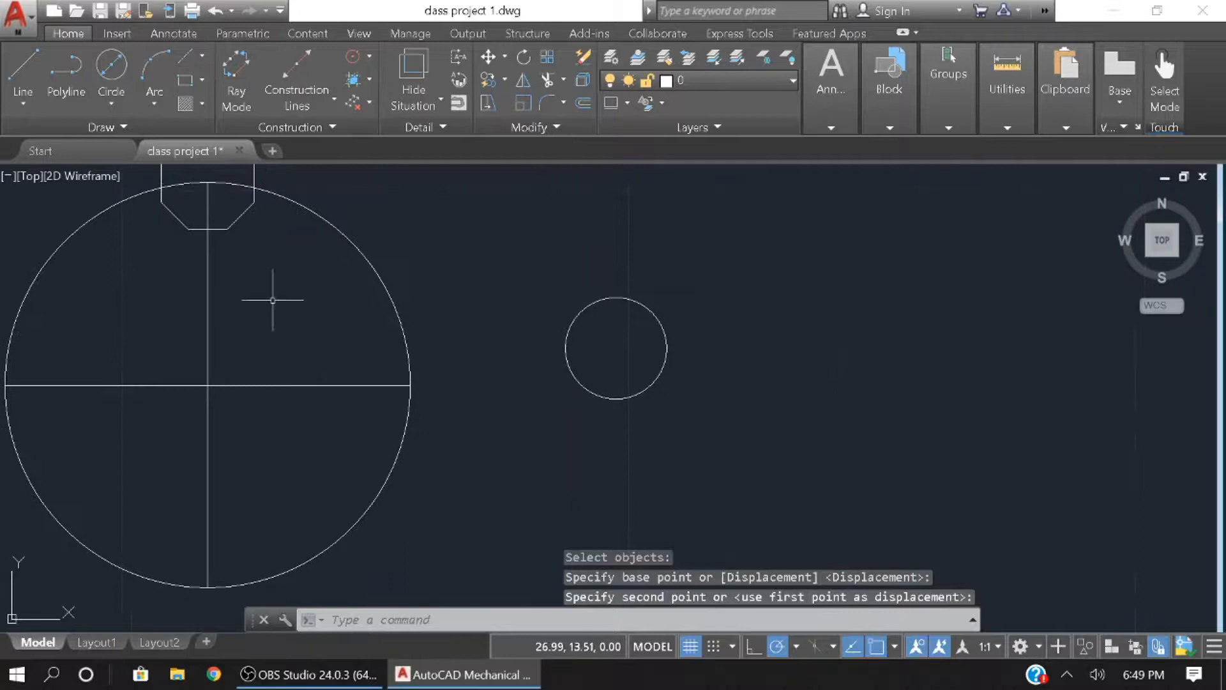
click(143, 132)
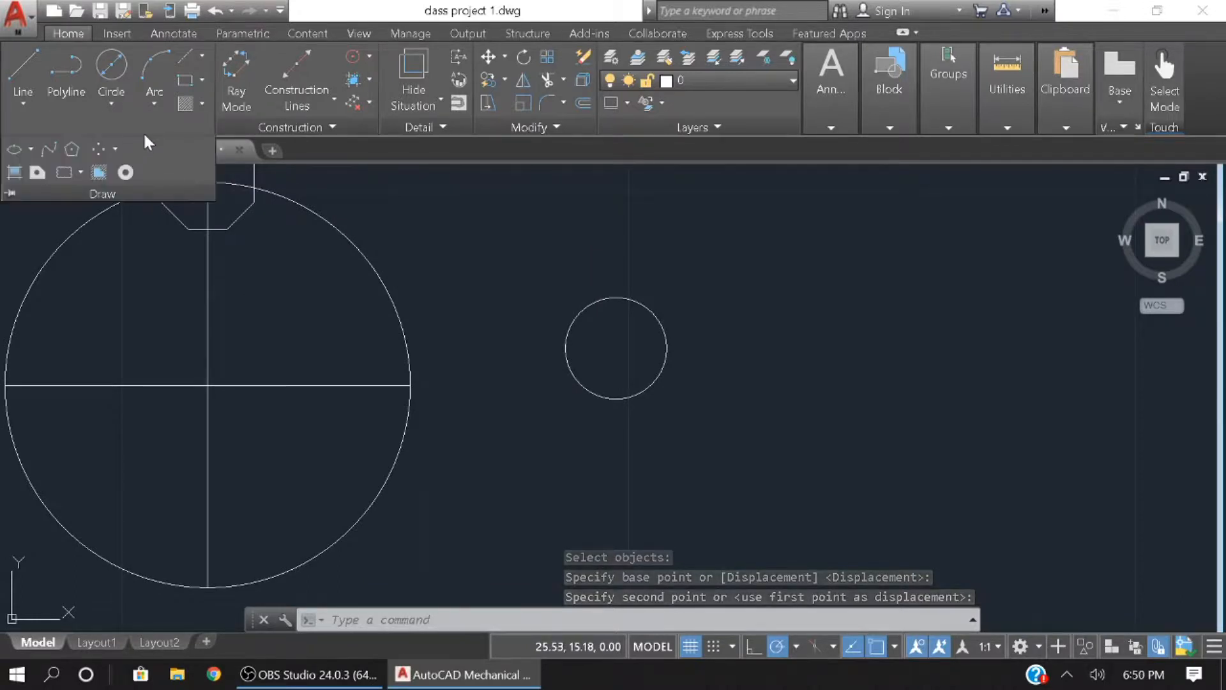
click(73, 150)
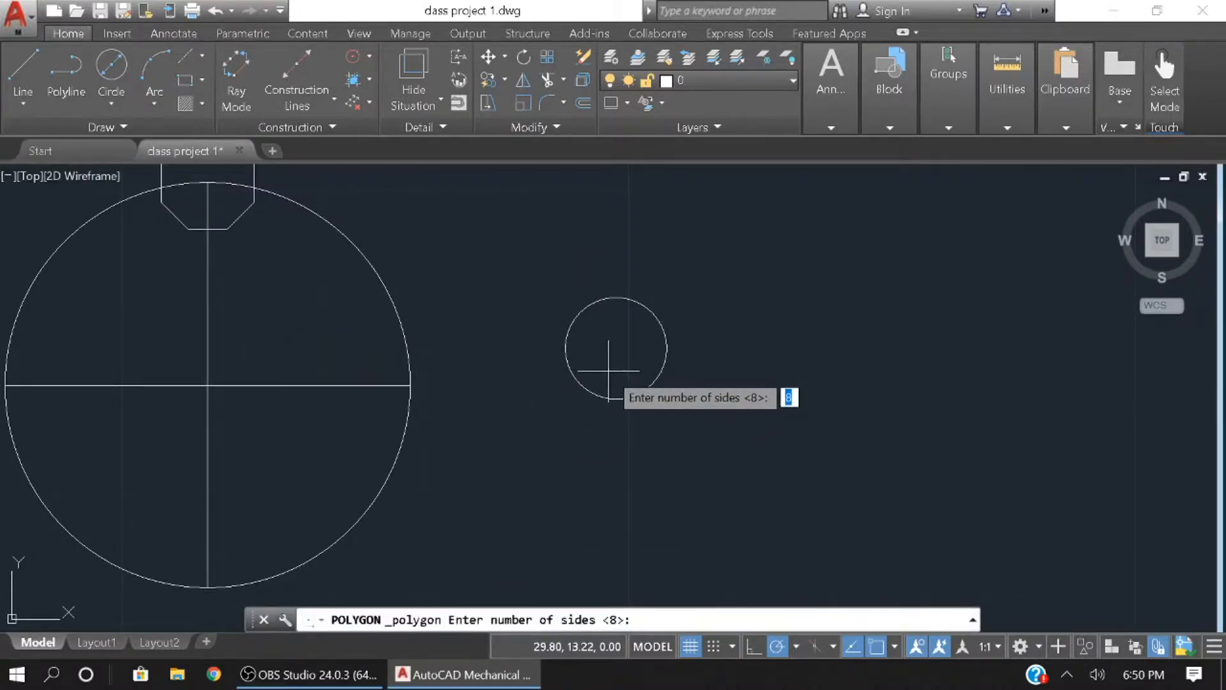
text(6)
key(Return)
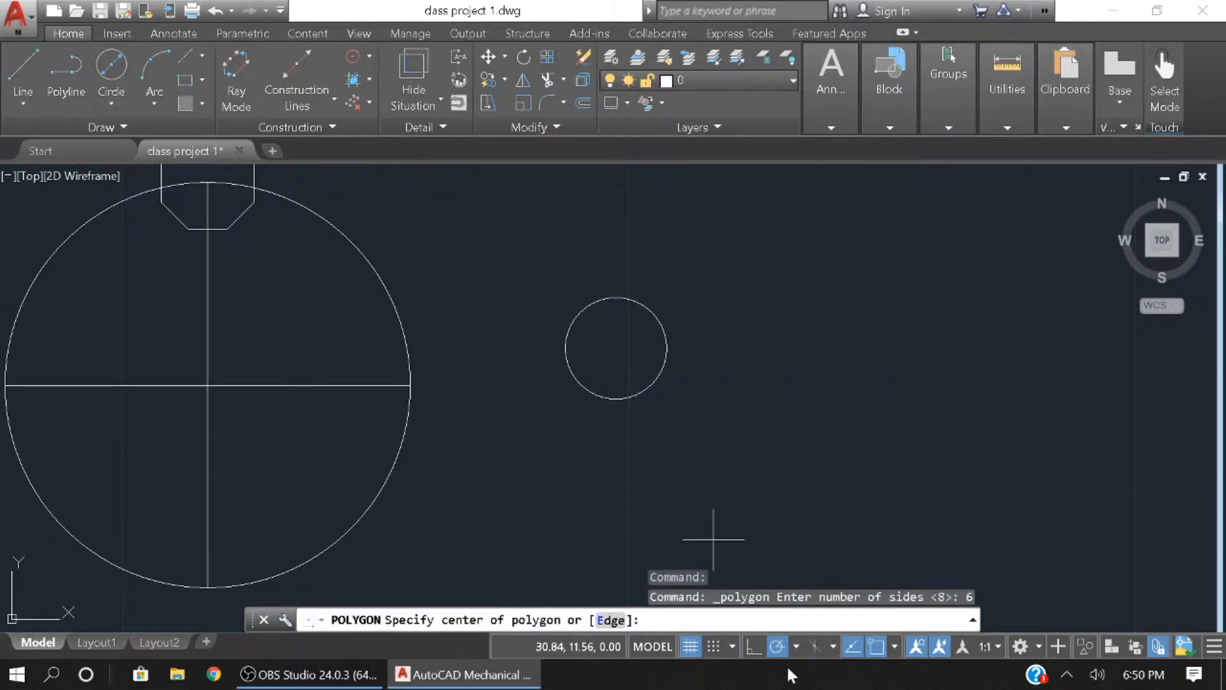
click(796, 648)
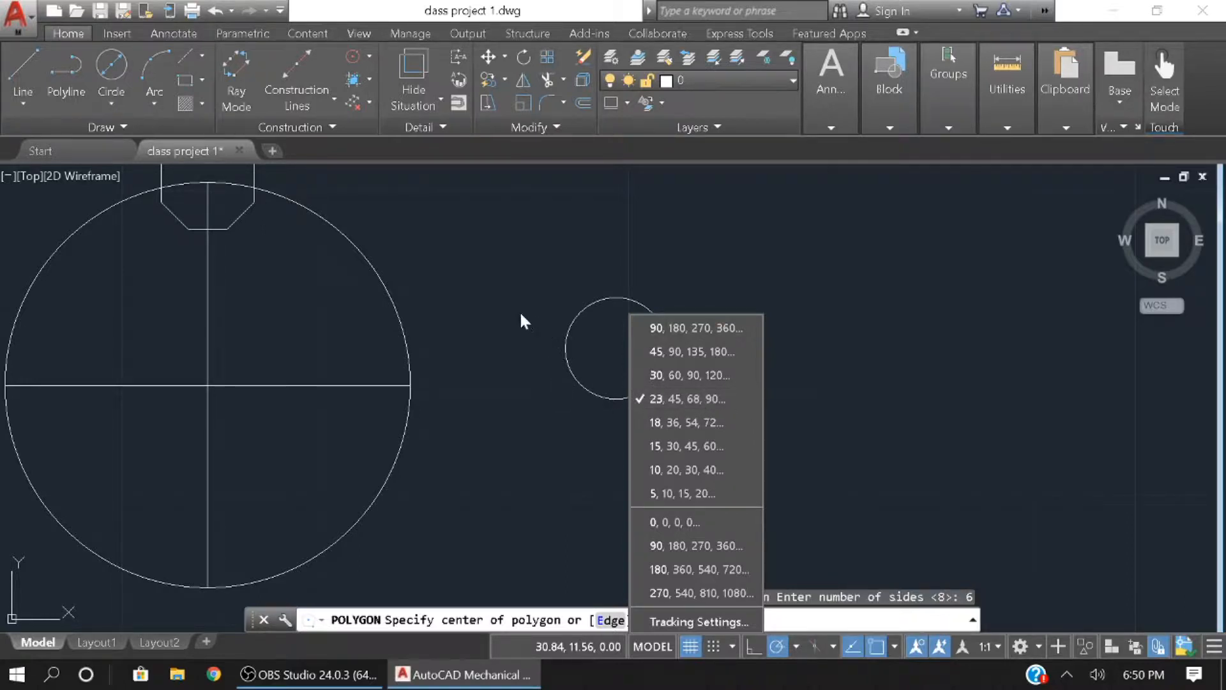
click(591, 336)
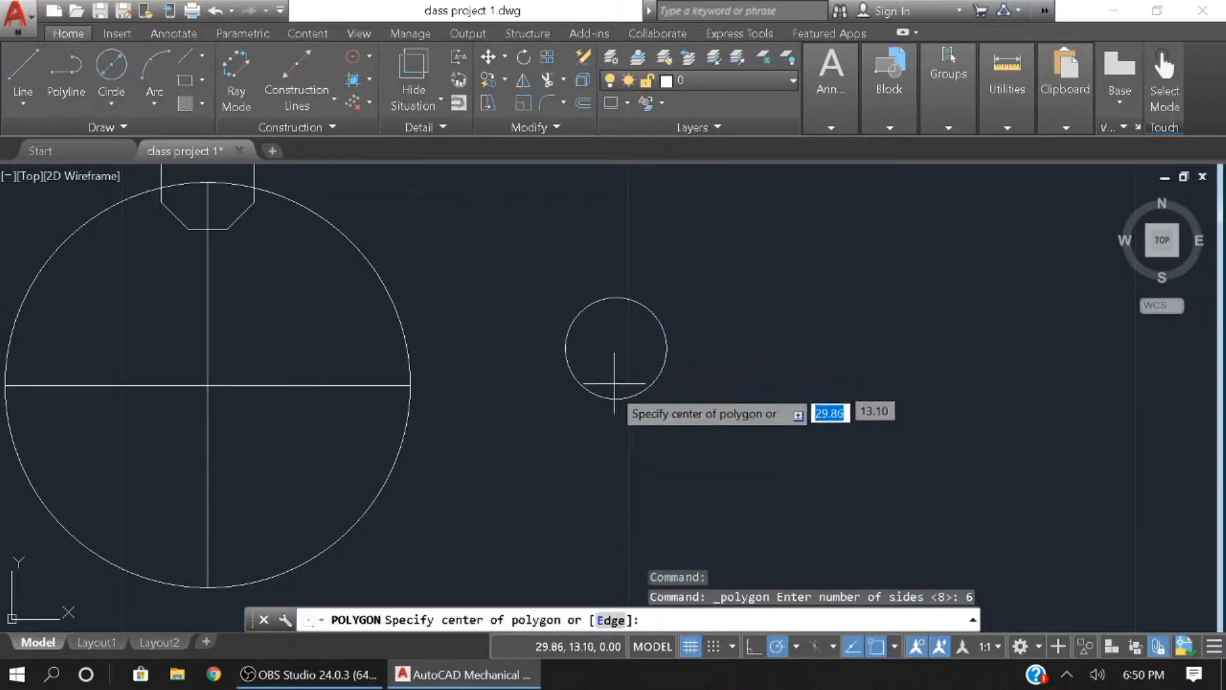
click(617, 347)
click(668, 398)
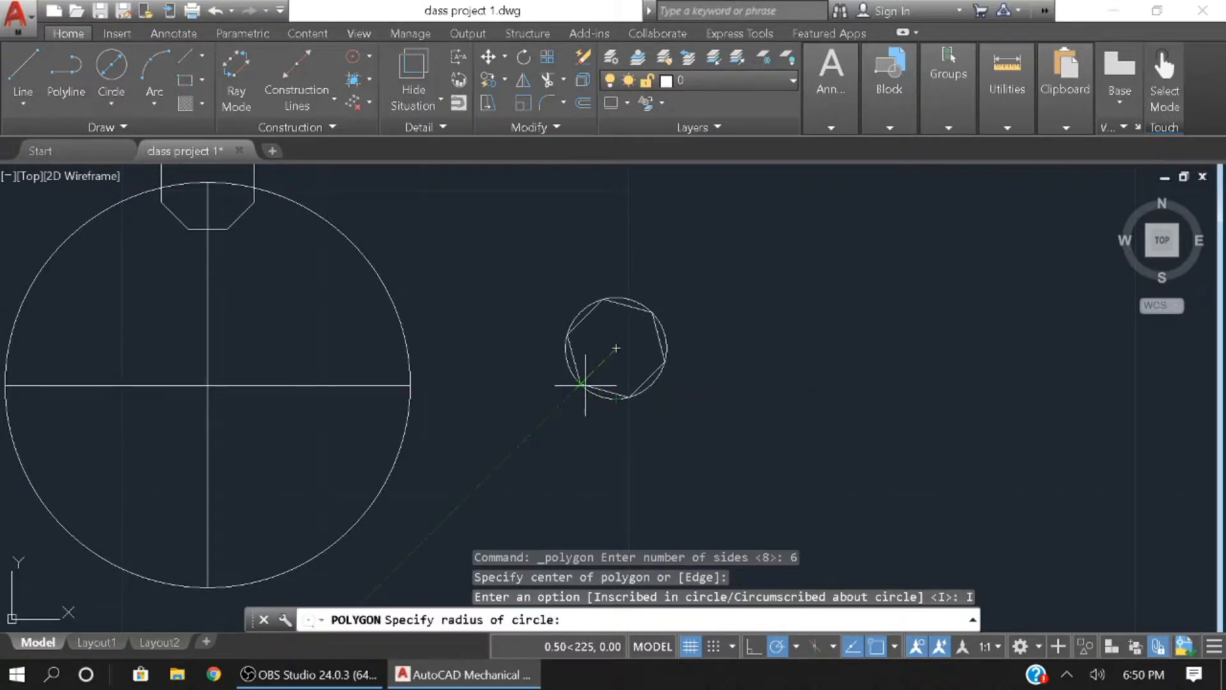
click(565, 348)
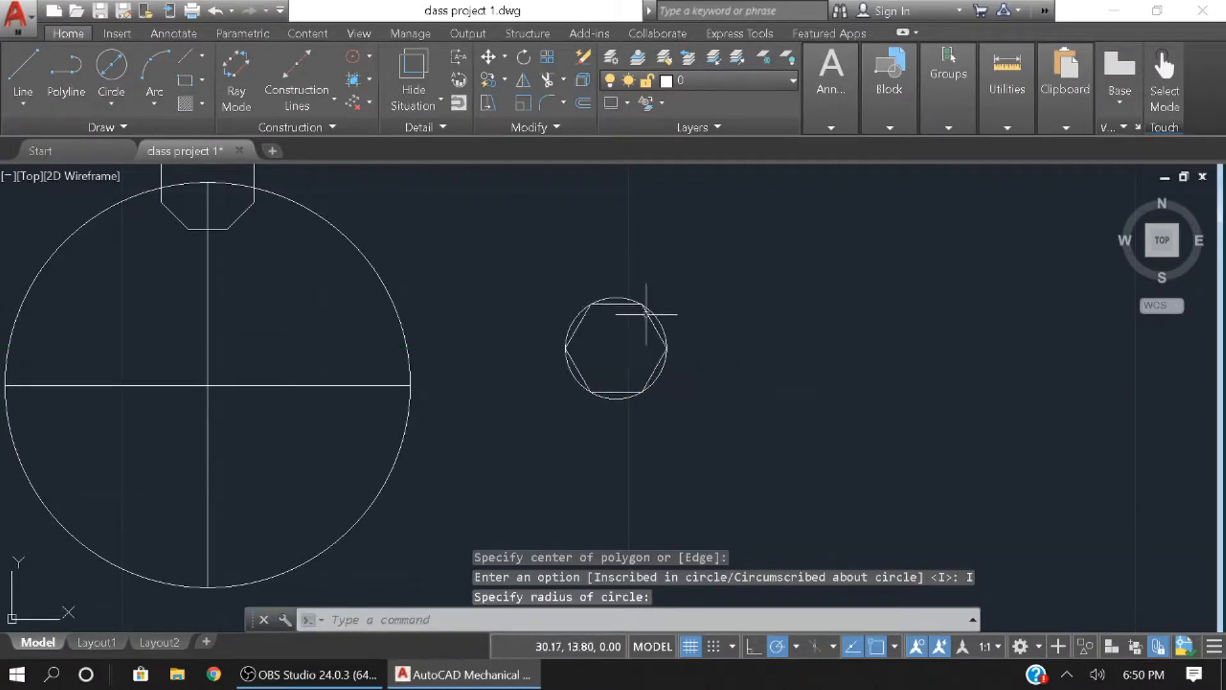
Move the hexagon from its center point to the left quadrant of the large circle
click(639, 350)
text(m)
key(Return)
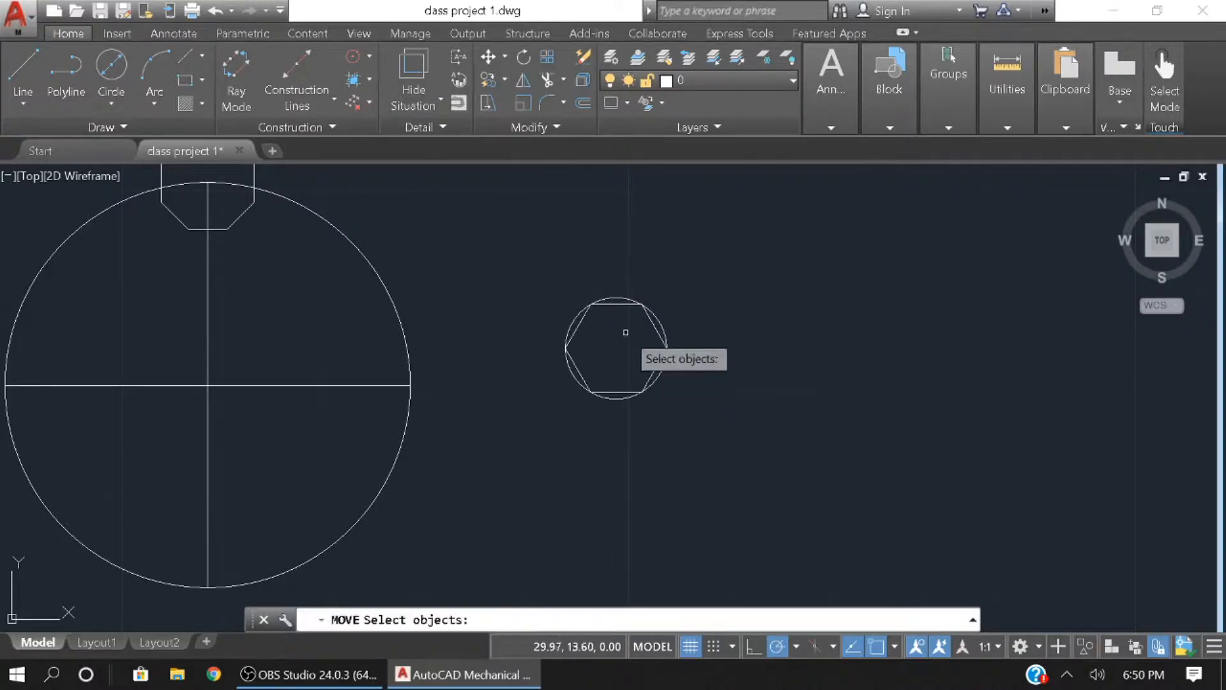
click(618, 304)
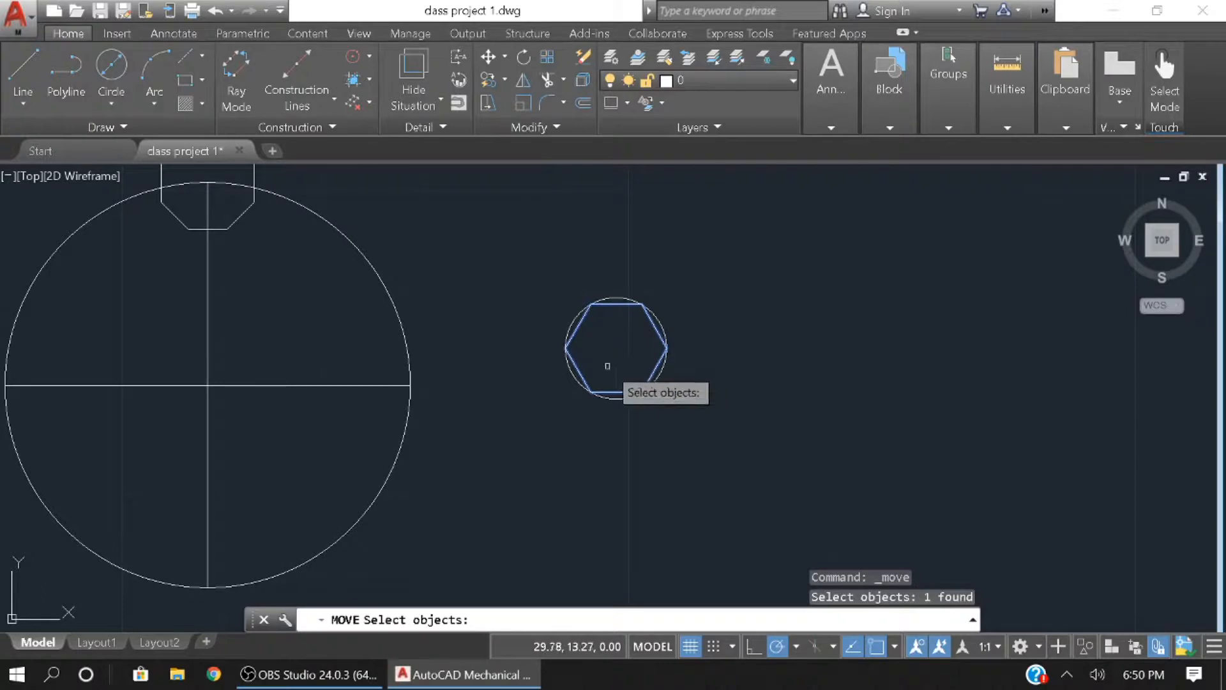
key(Return)
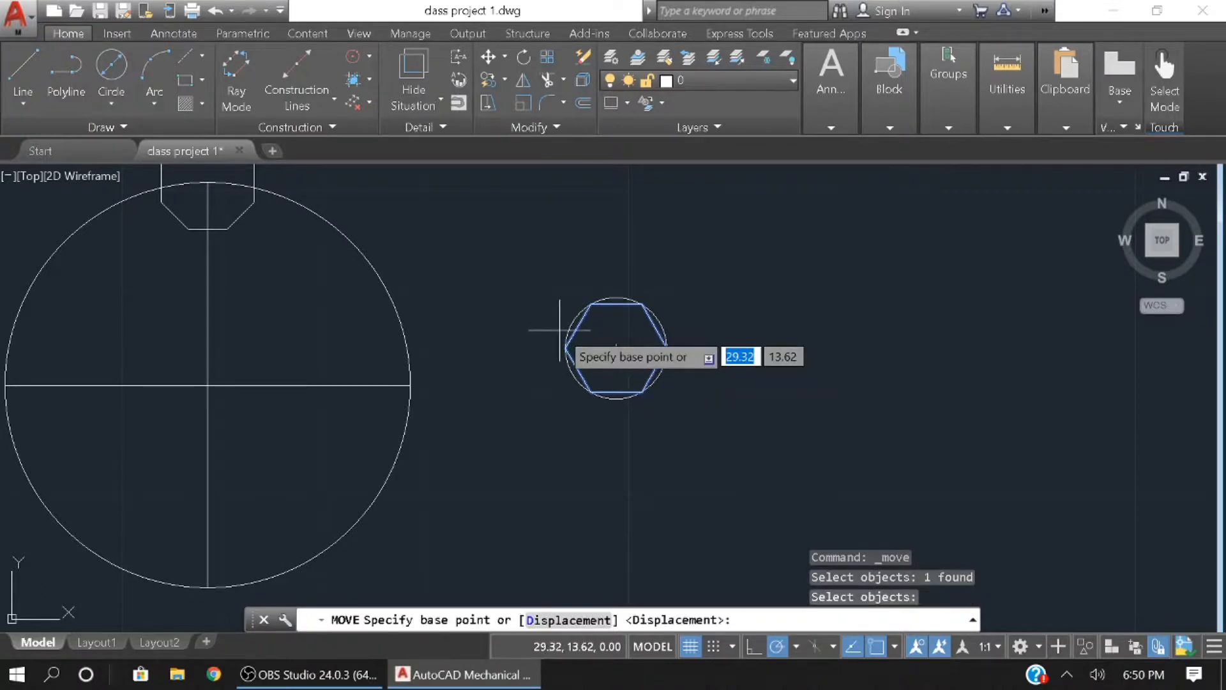
click(617, 348)
mouse_move(33, 368)
middle_down()
mouse_move(229, 343)
mouse_move(217, 343)
middle_up()
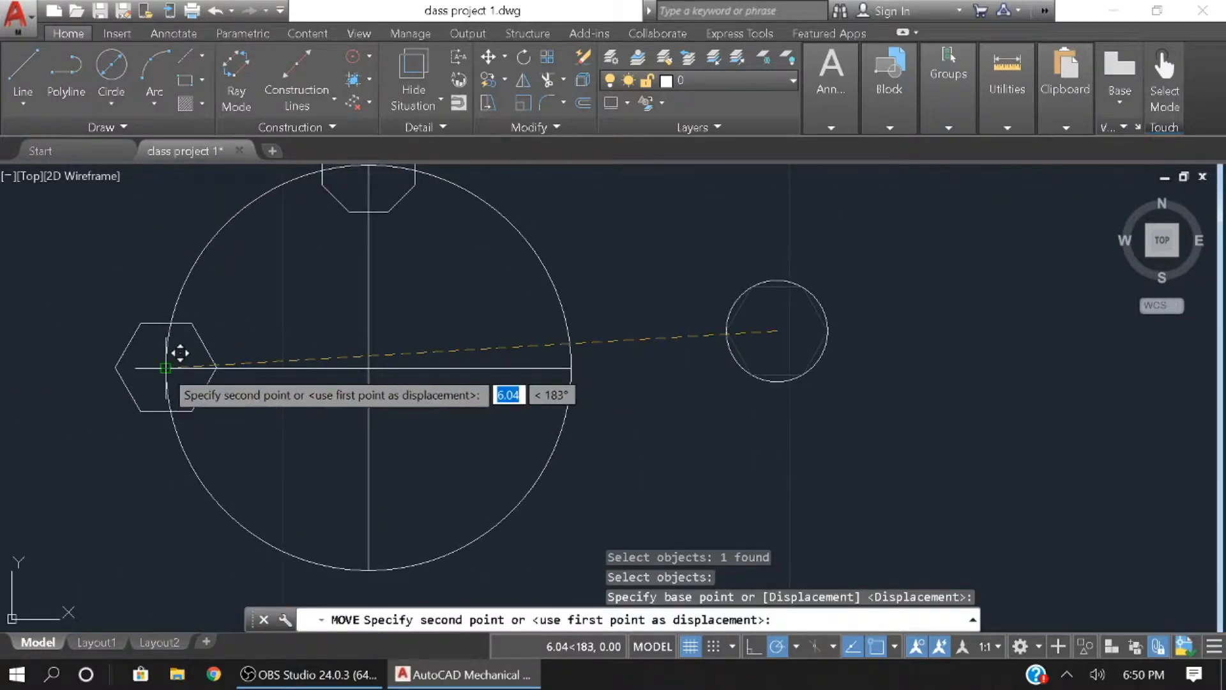
click(180, 352)
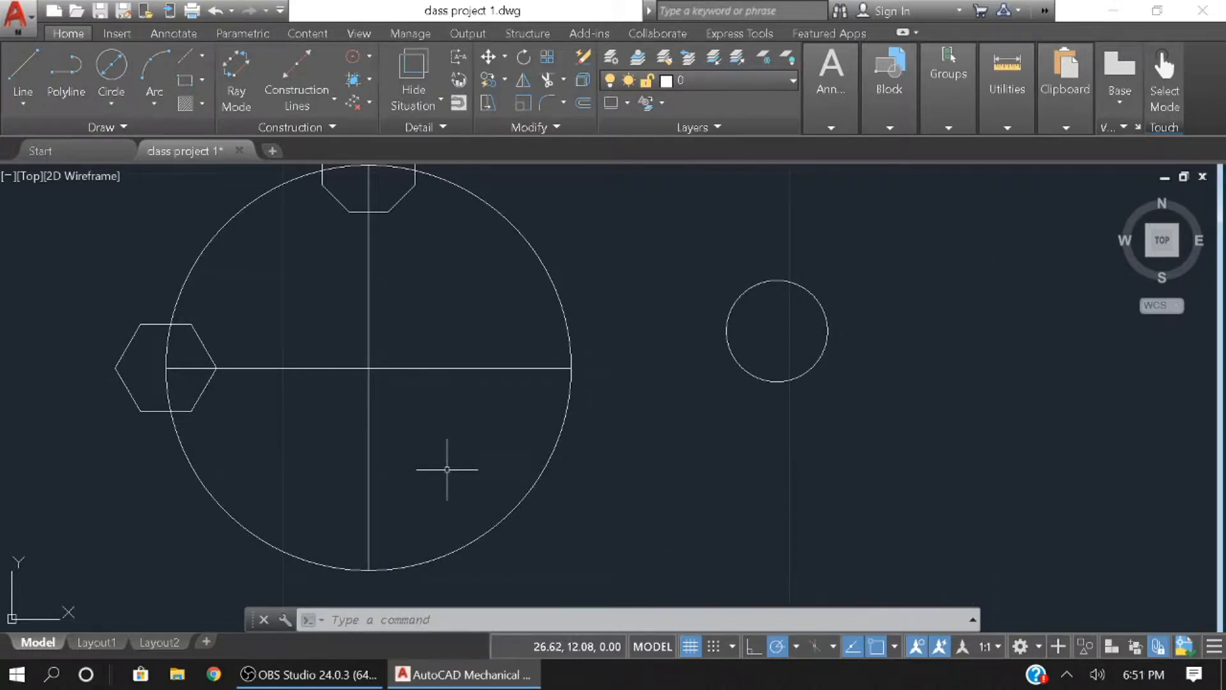
mouse_move(462, 470)
middle_down()
mouse_move(370, 468)
mouse_move(468, 472)
middle_up()
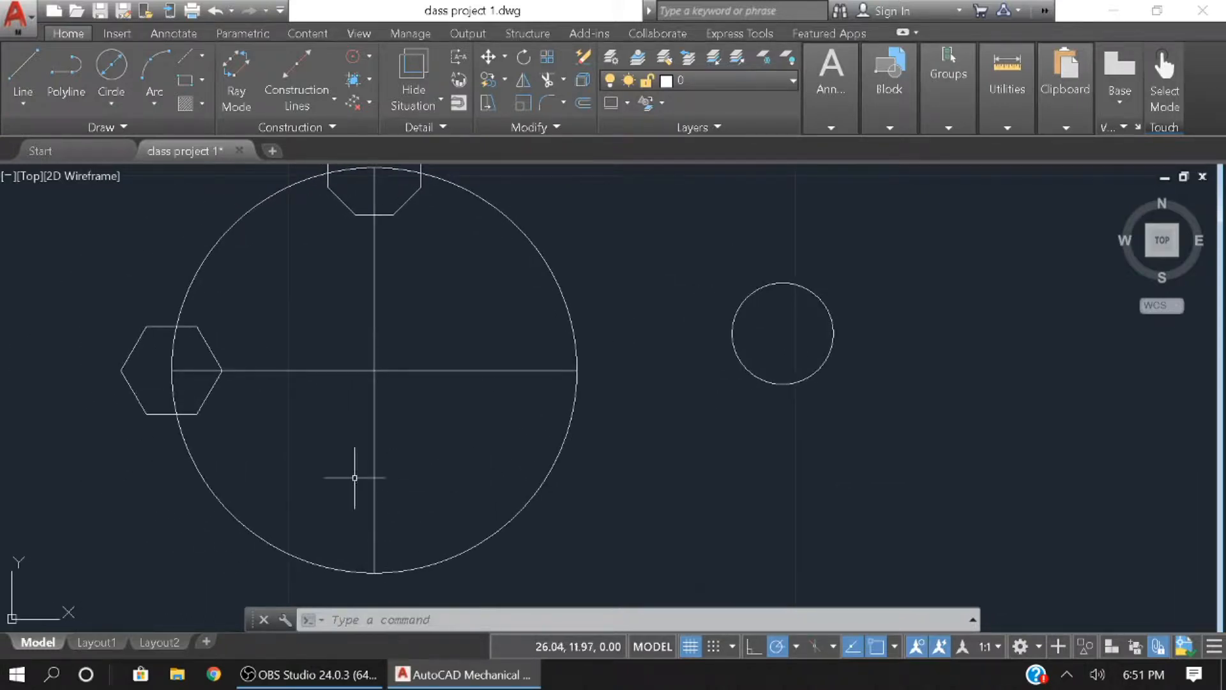
middle_drag(296, 460, 204, 453)
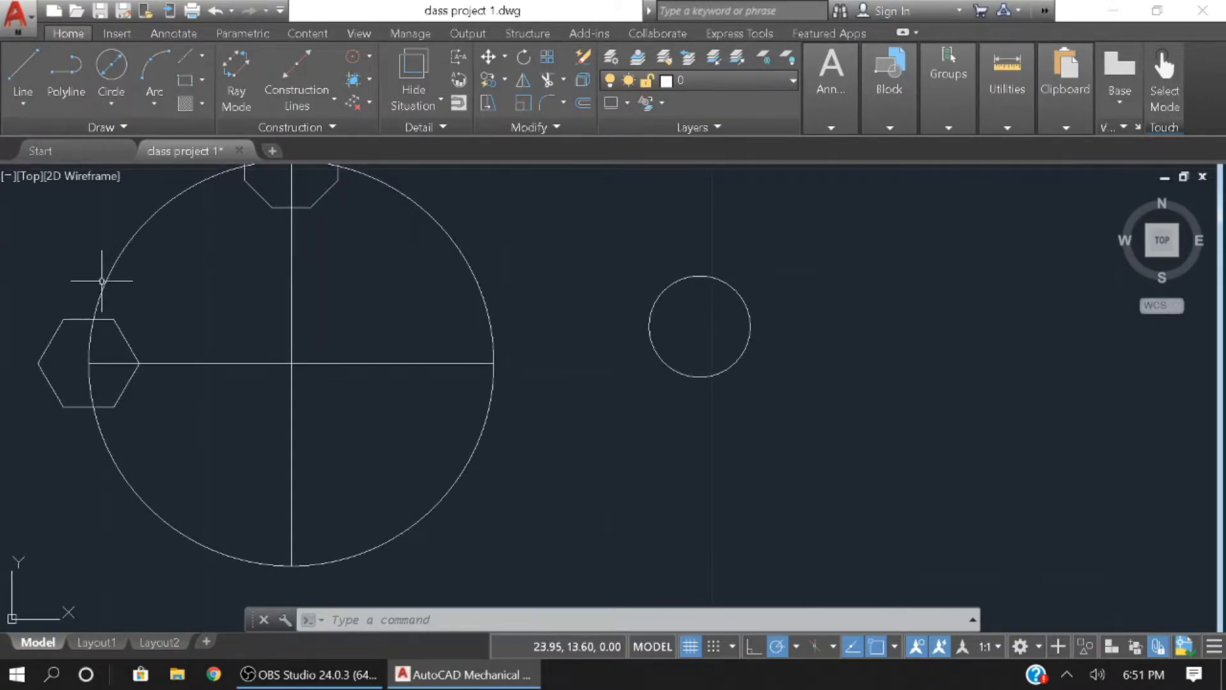
click(125, 126)
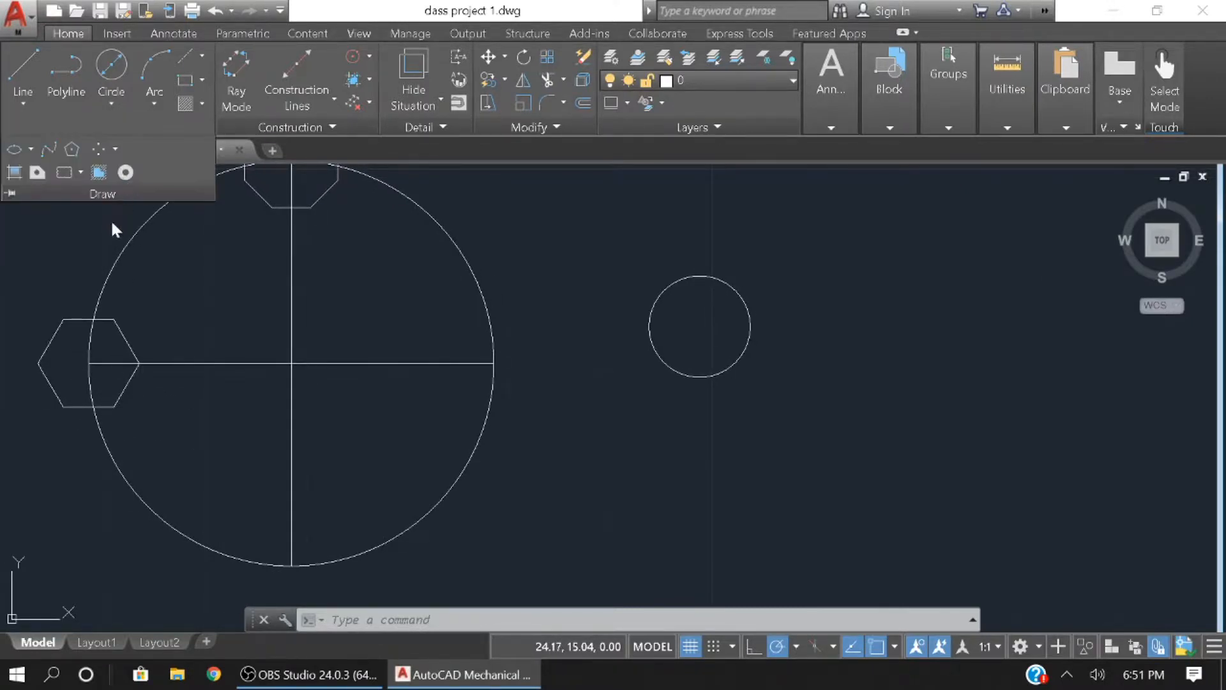
click(70, 150)
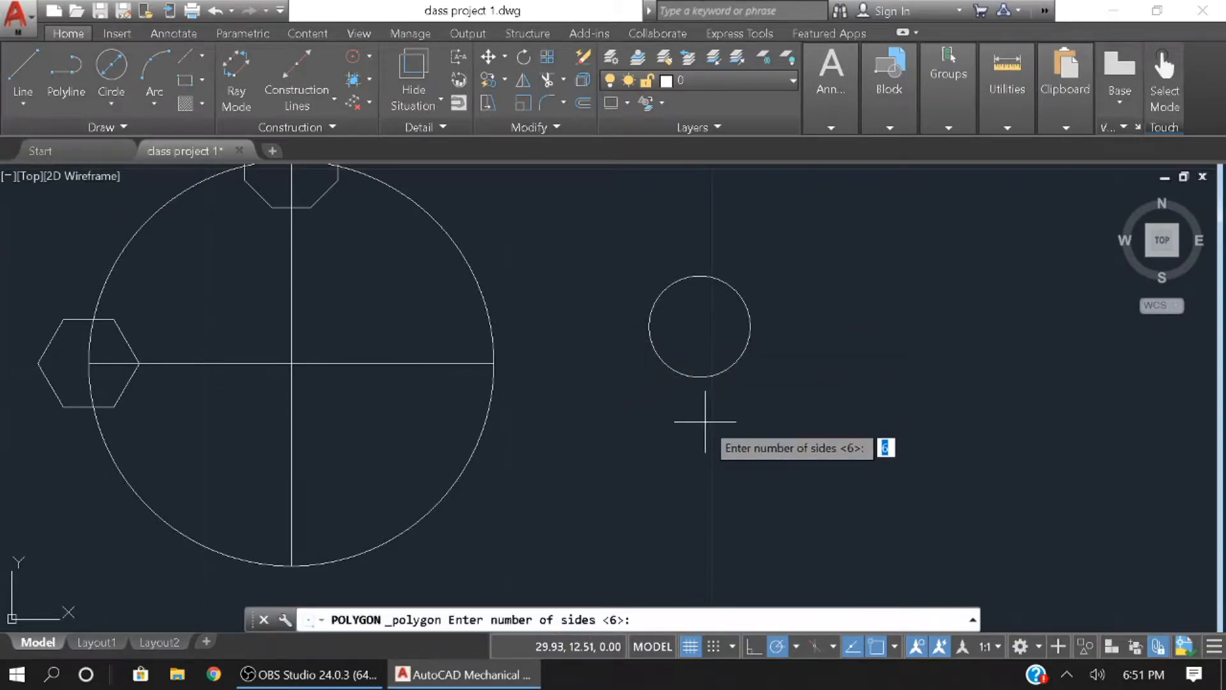
key(Return)
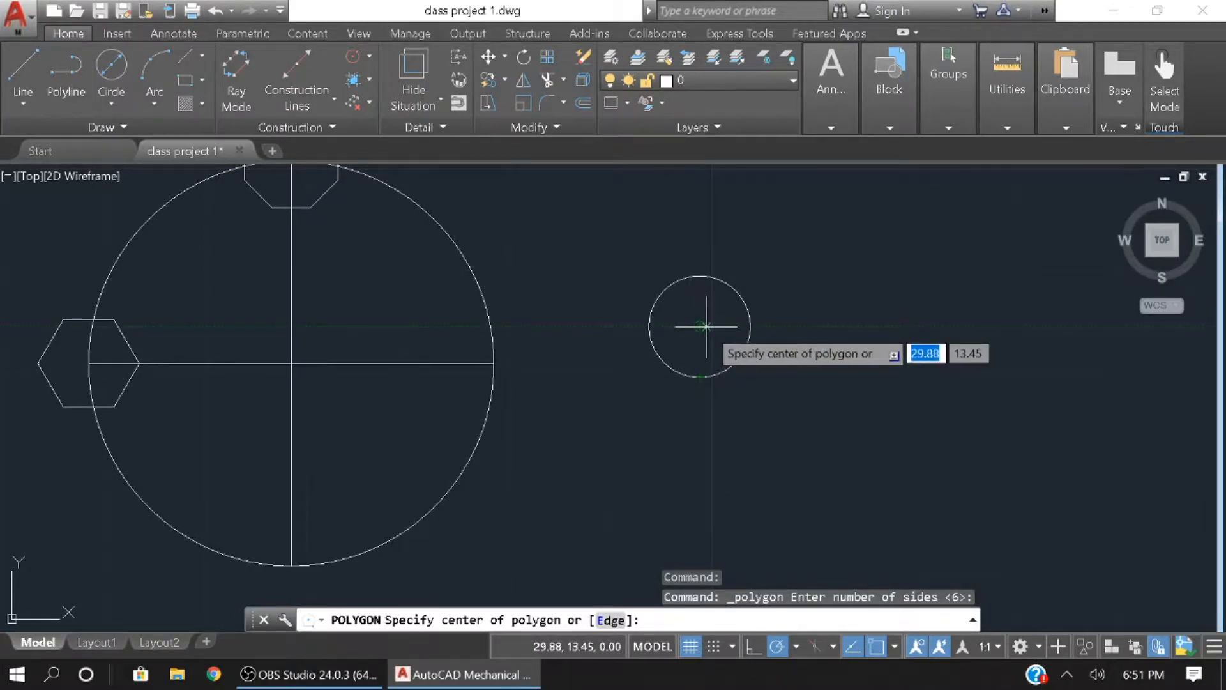
key(Escape)
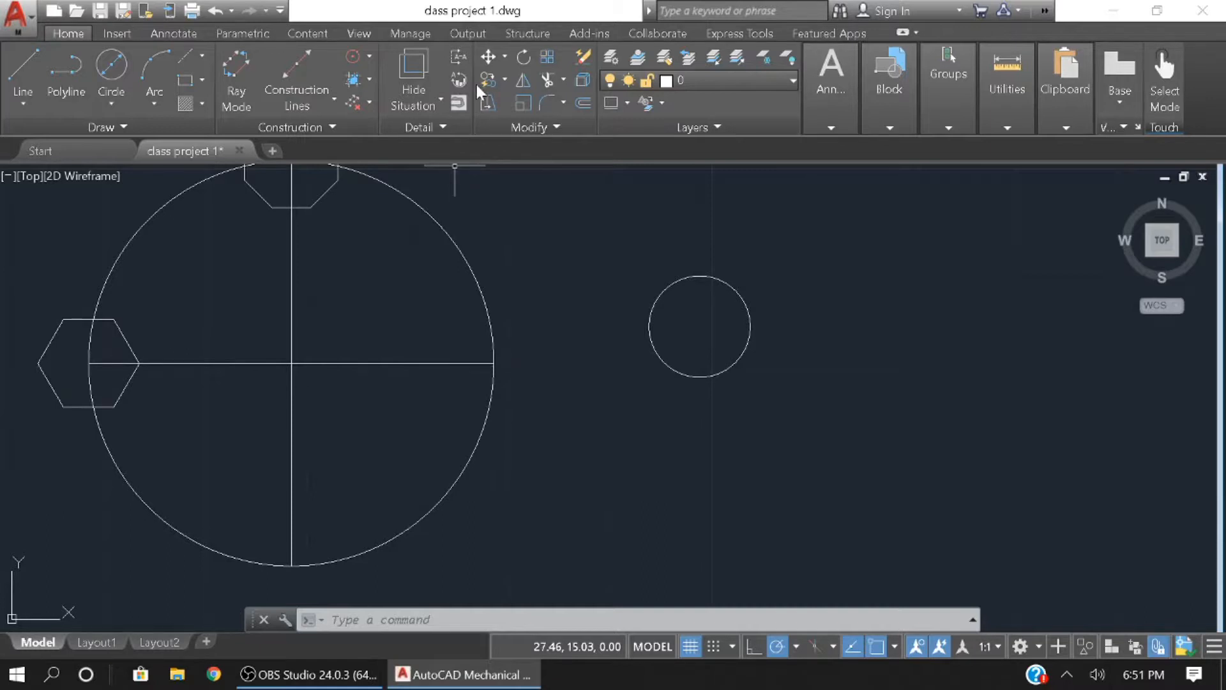
Mirror the left hexagon across the large circle's vertical center line, keeping the source object
click(520, 78)
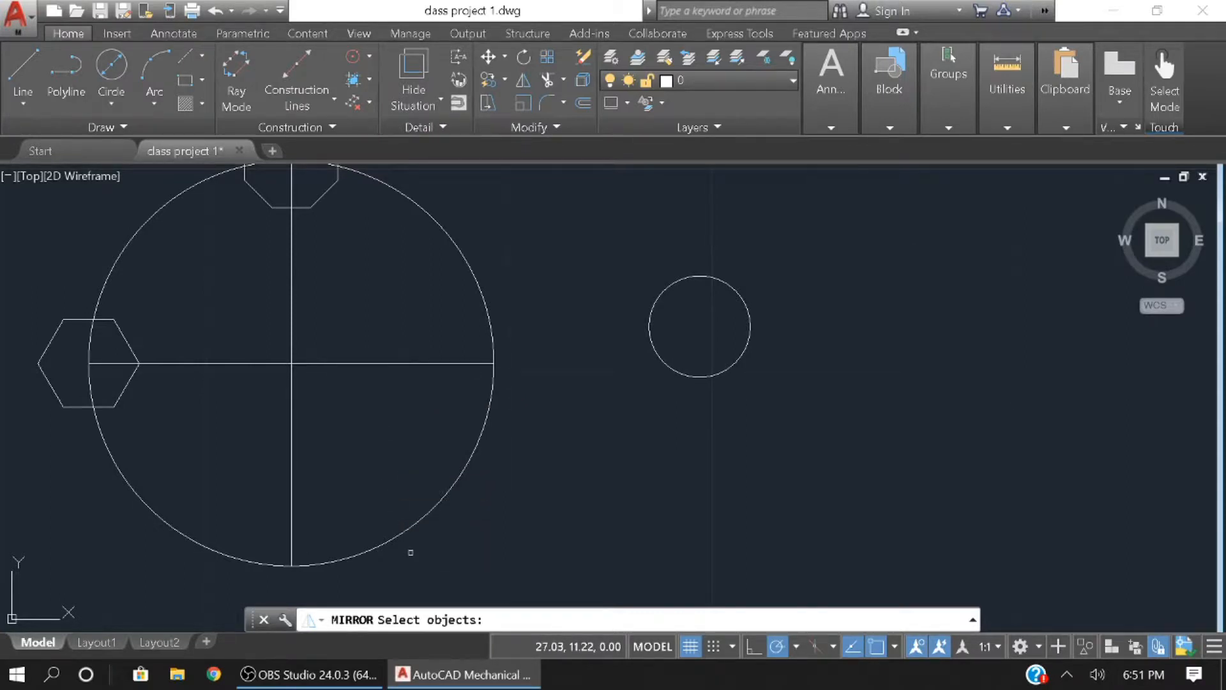
click(117, 401)
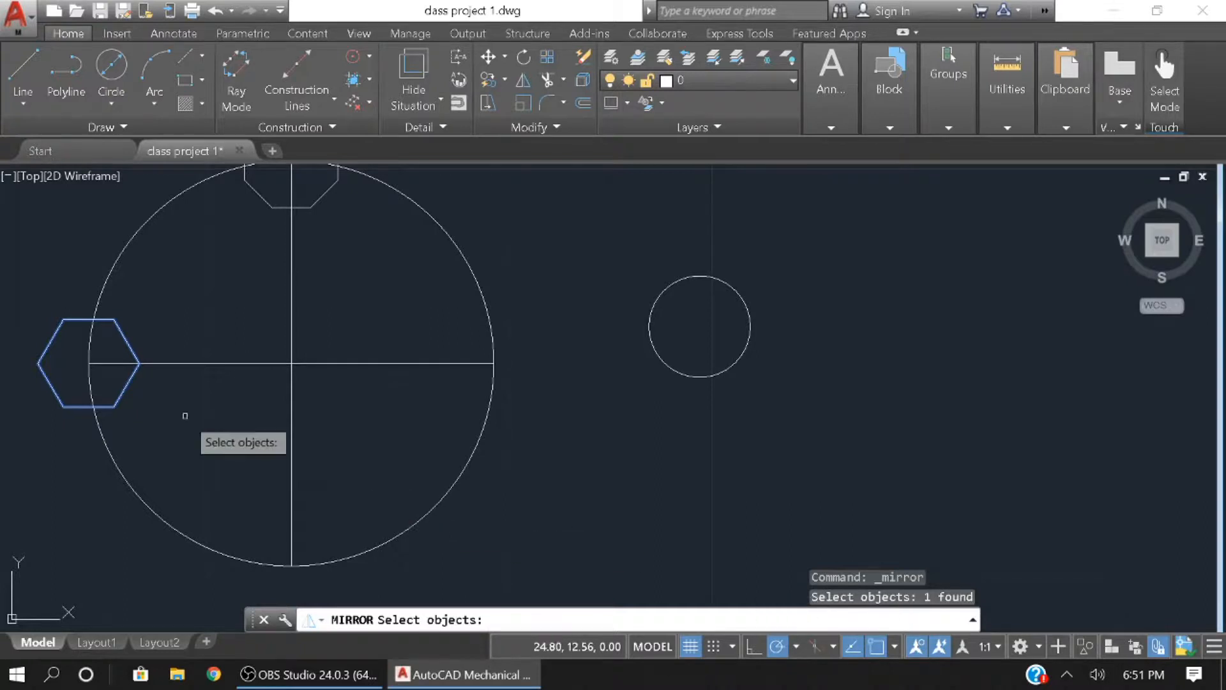
key(Return)
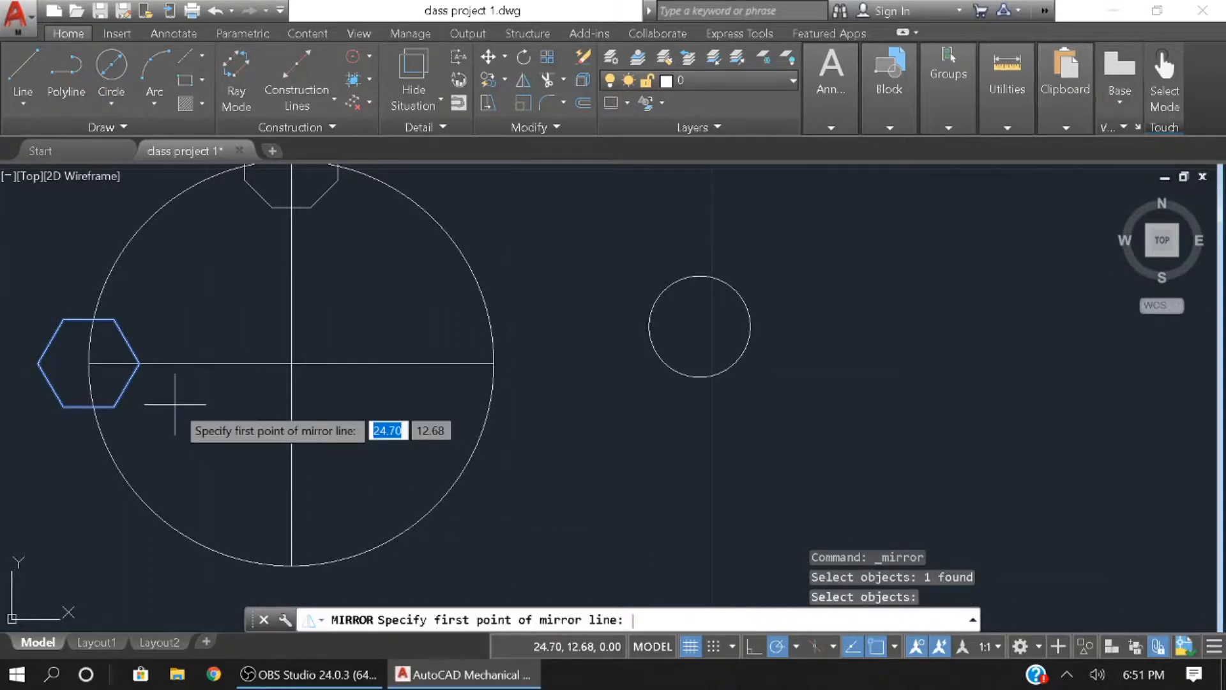
click(291, 364)
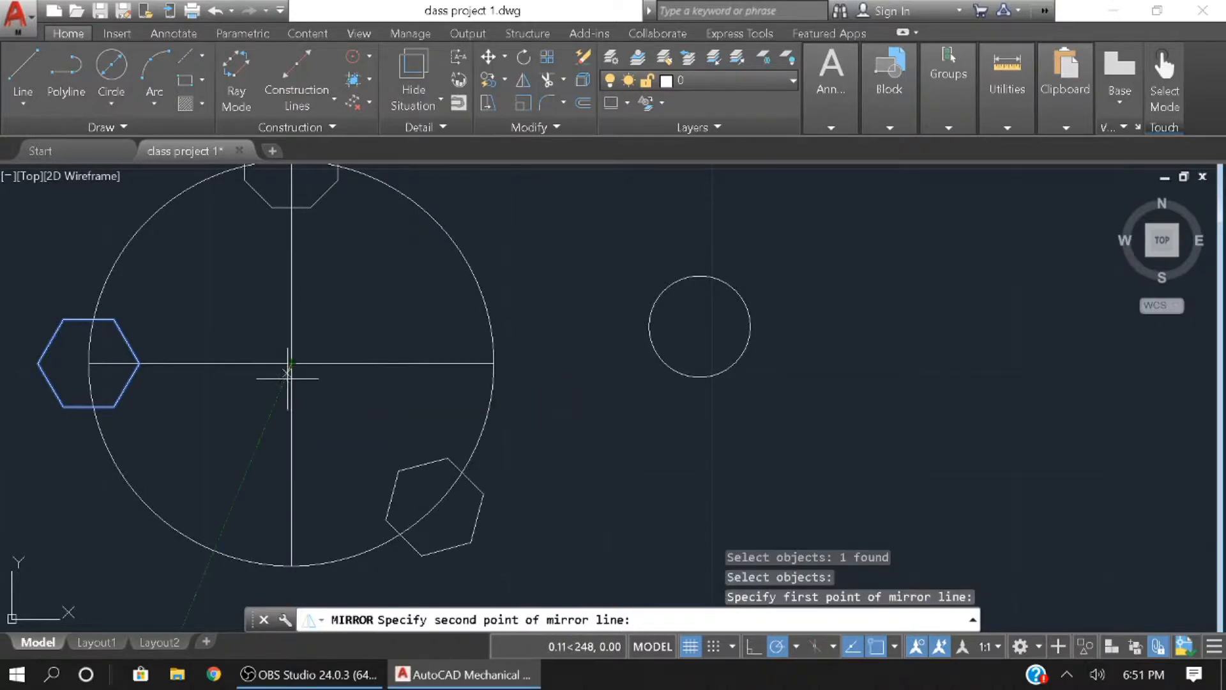
click(291, 432)
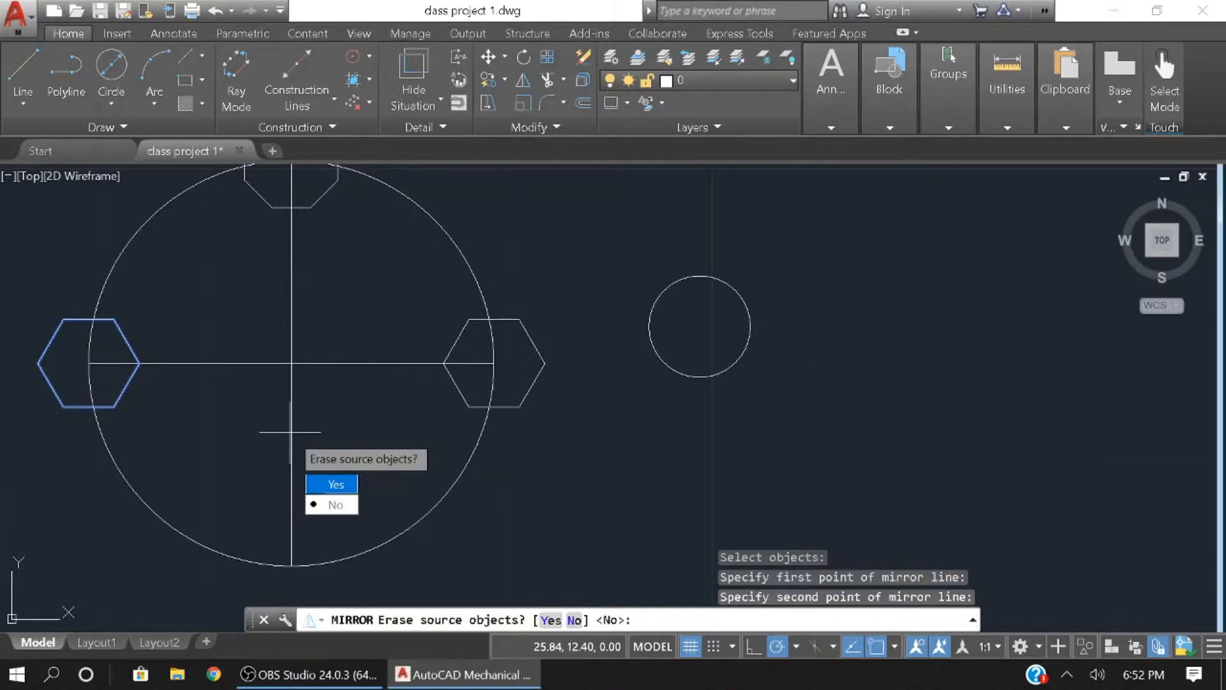
key(Down)
key(Return)
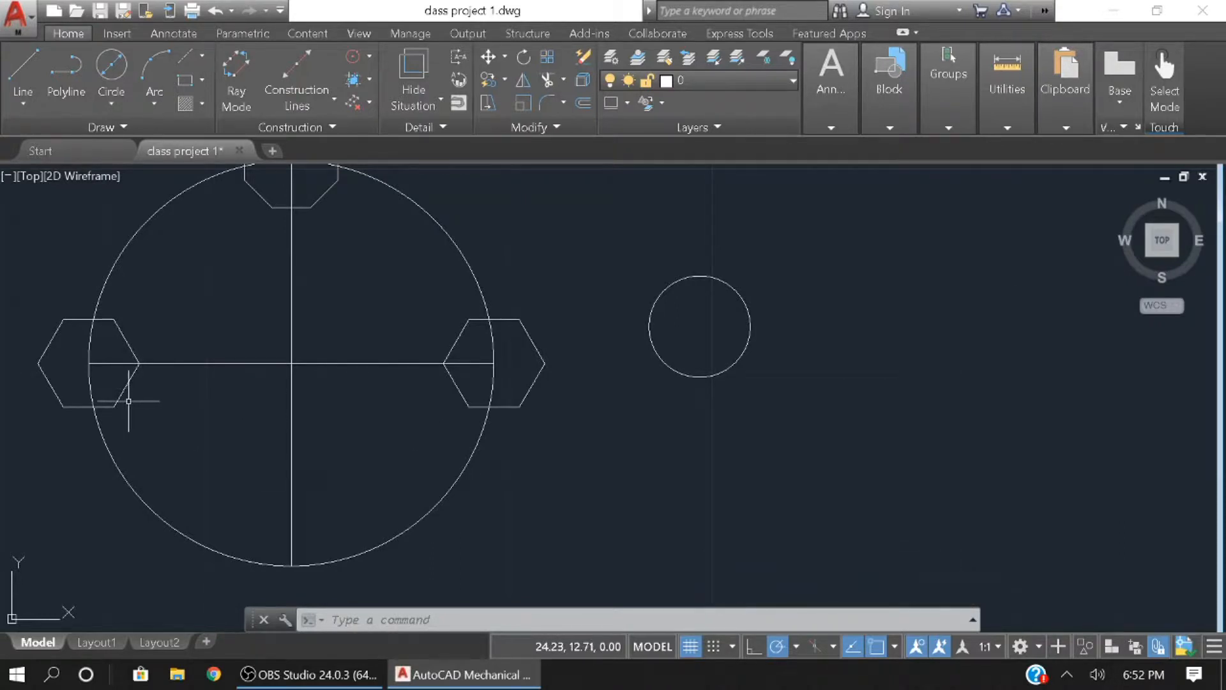
Delete the mirrored hexagon at the right quadrant of the large circle
click(454, 412)
click(476, 386)
click(473, 391)
click(448, 405)
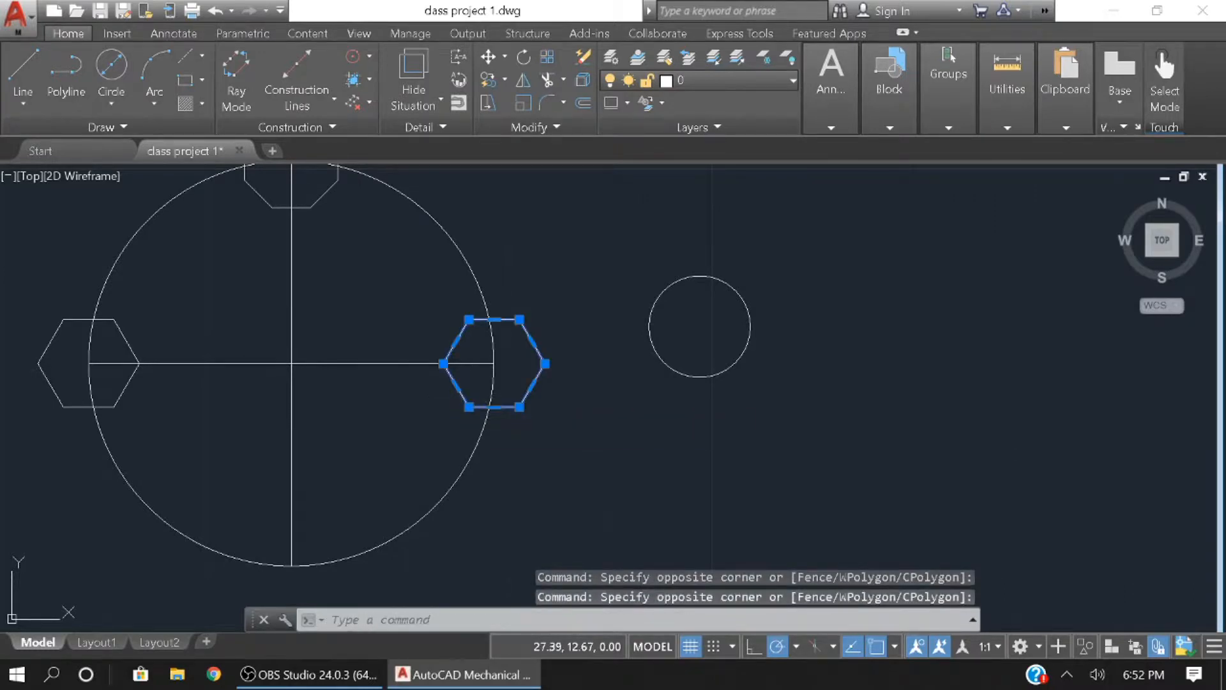
key(Delete)
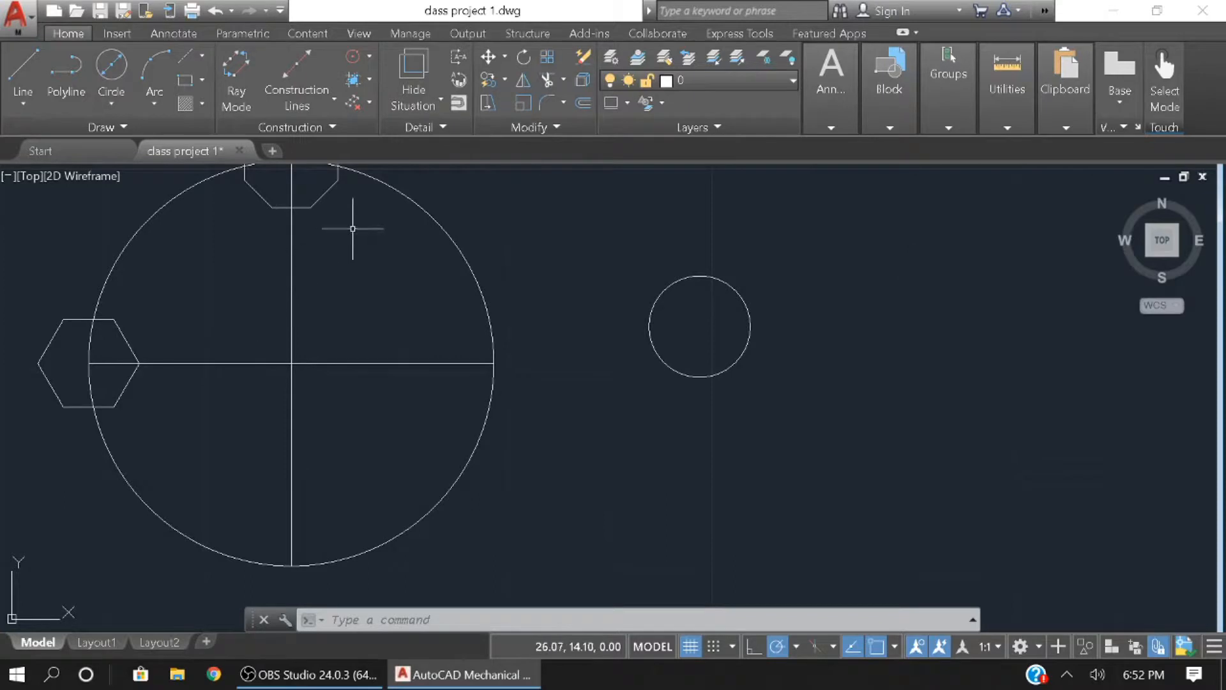
Copy the left hexagon with Power Copy from the large circle's left quadrant to its right quadrant
click(488, 77)
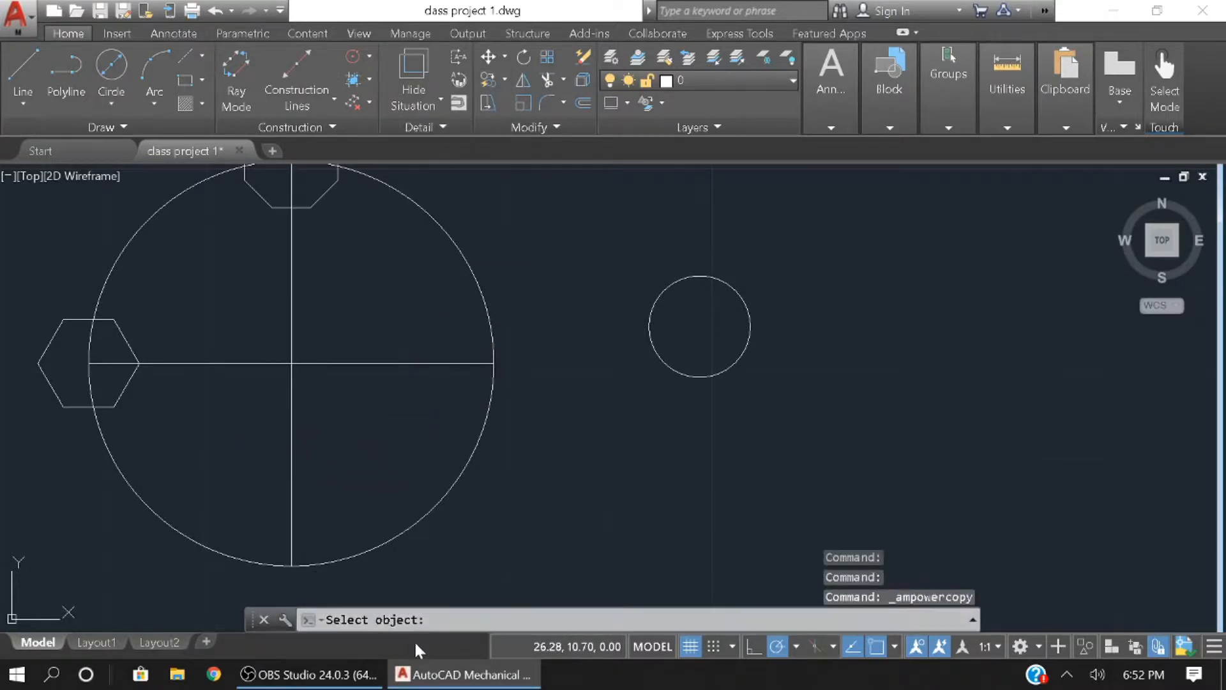
click(119, 402)
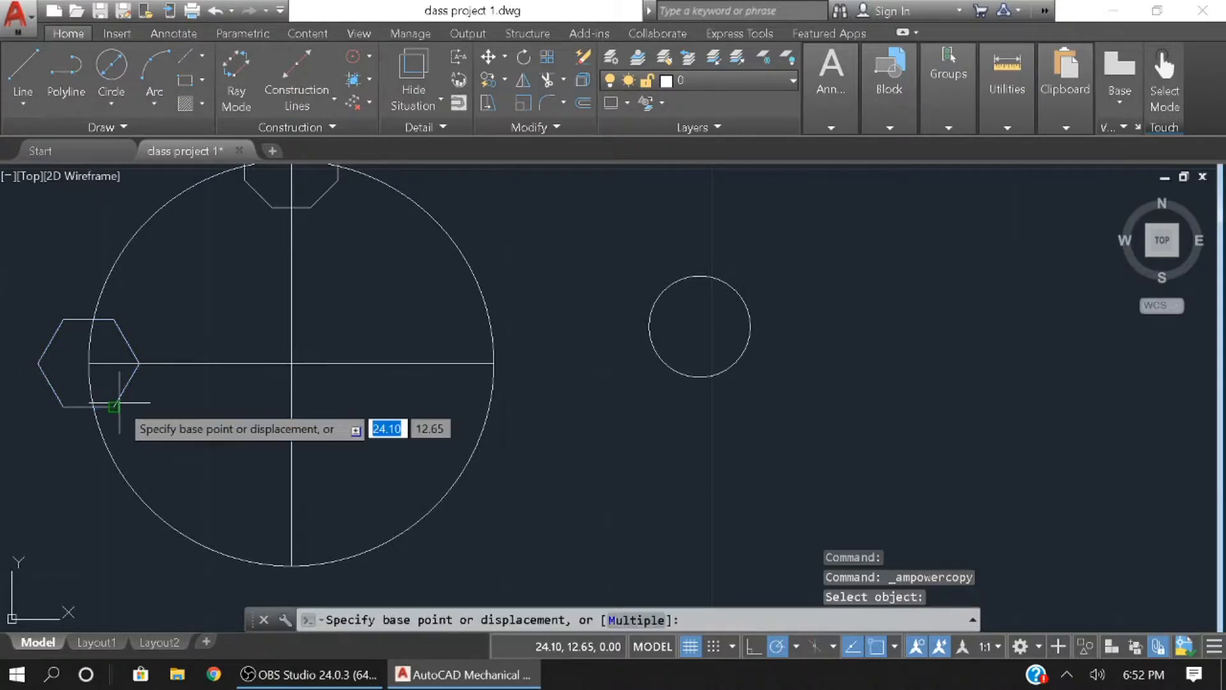
key(Return)
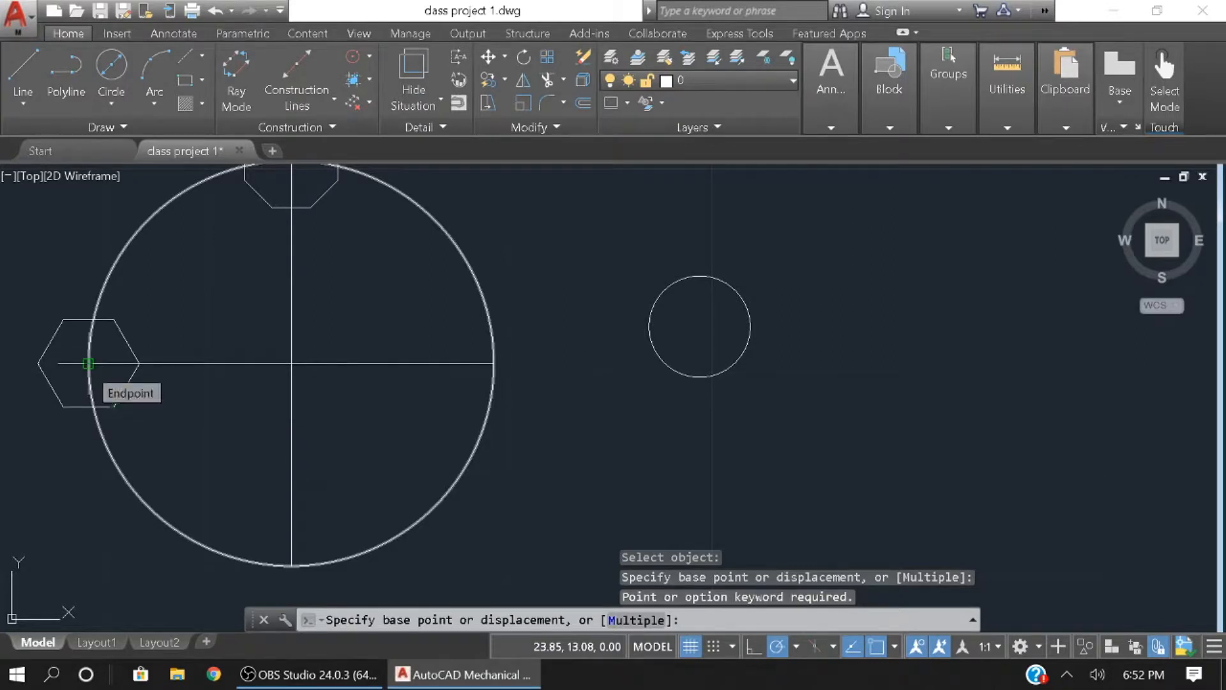
click(88, 363)
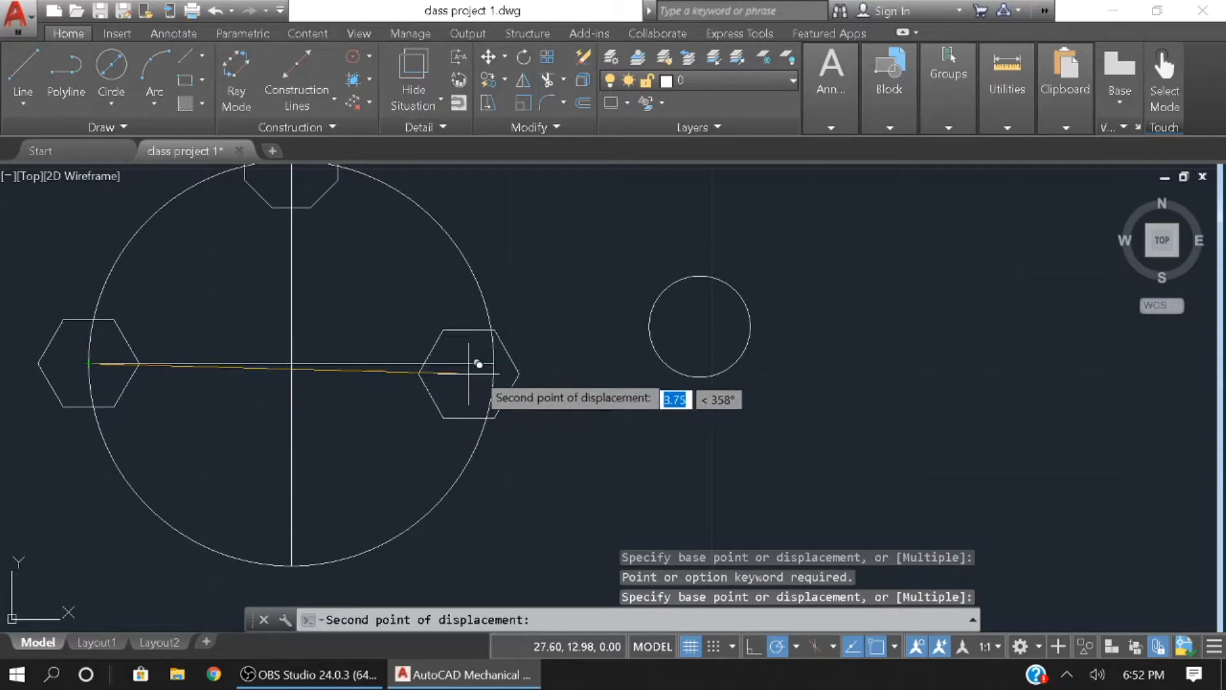
click(494, 363)
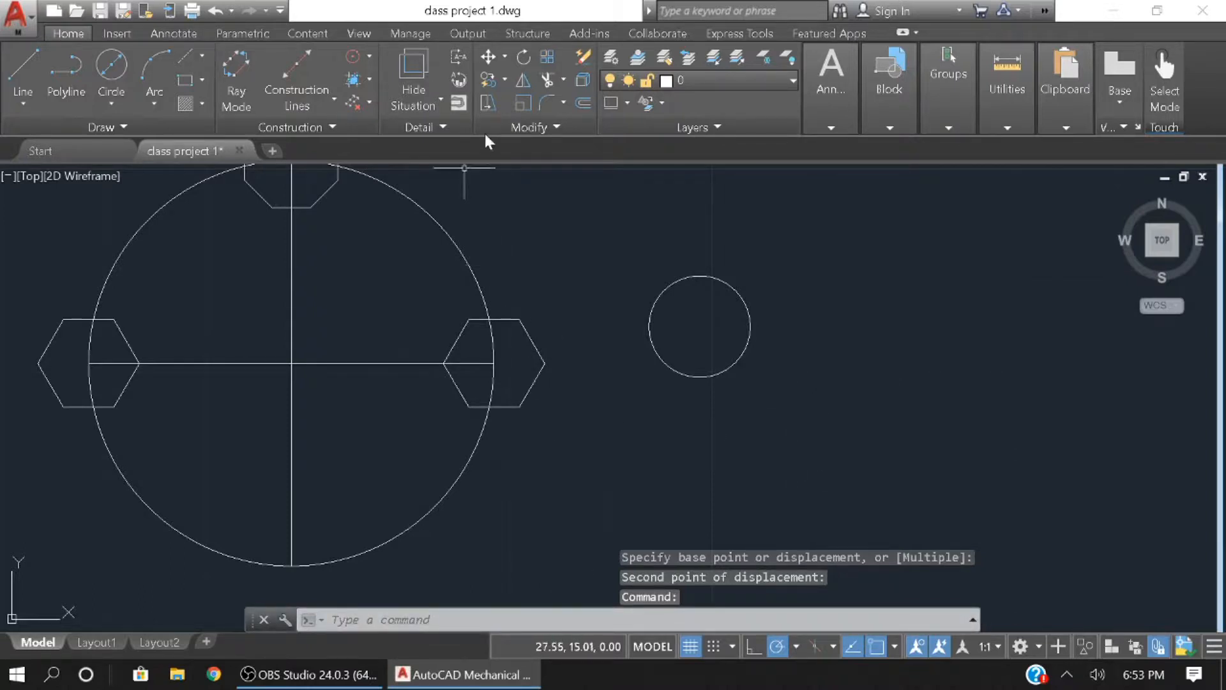
click(504, 81)
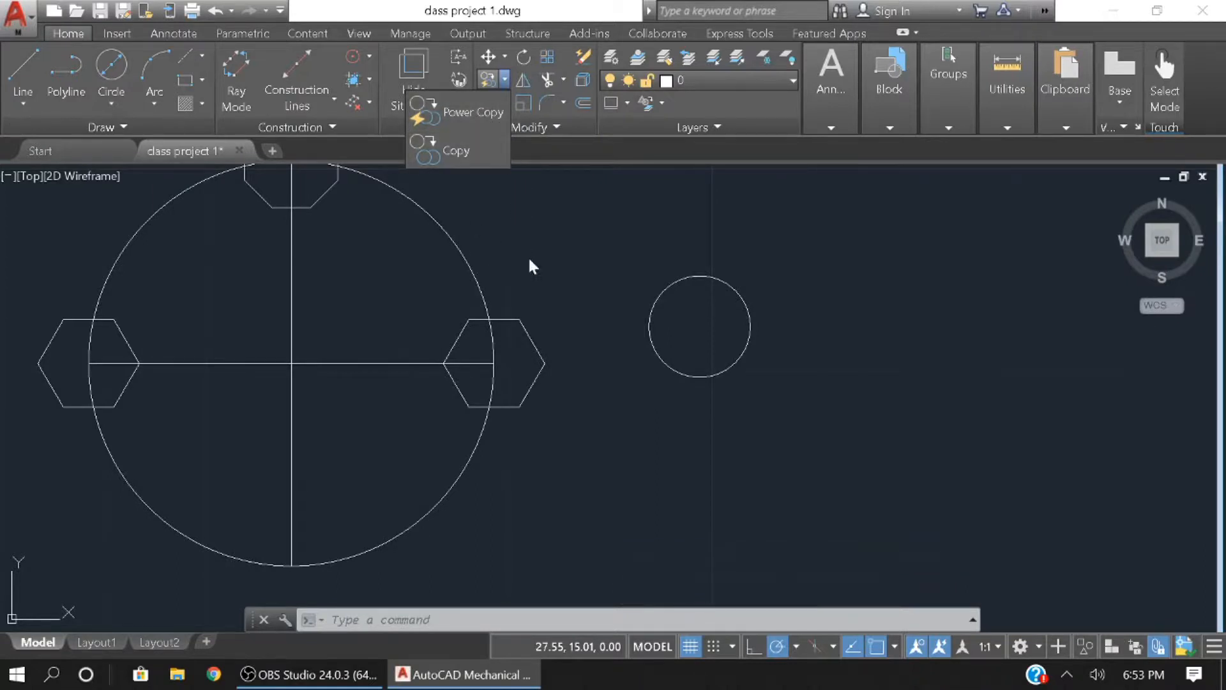
click(530, 320)
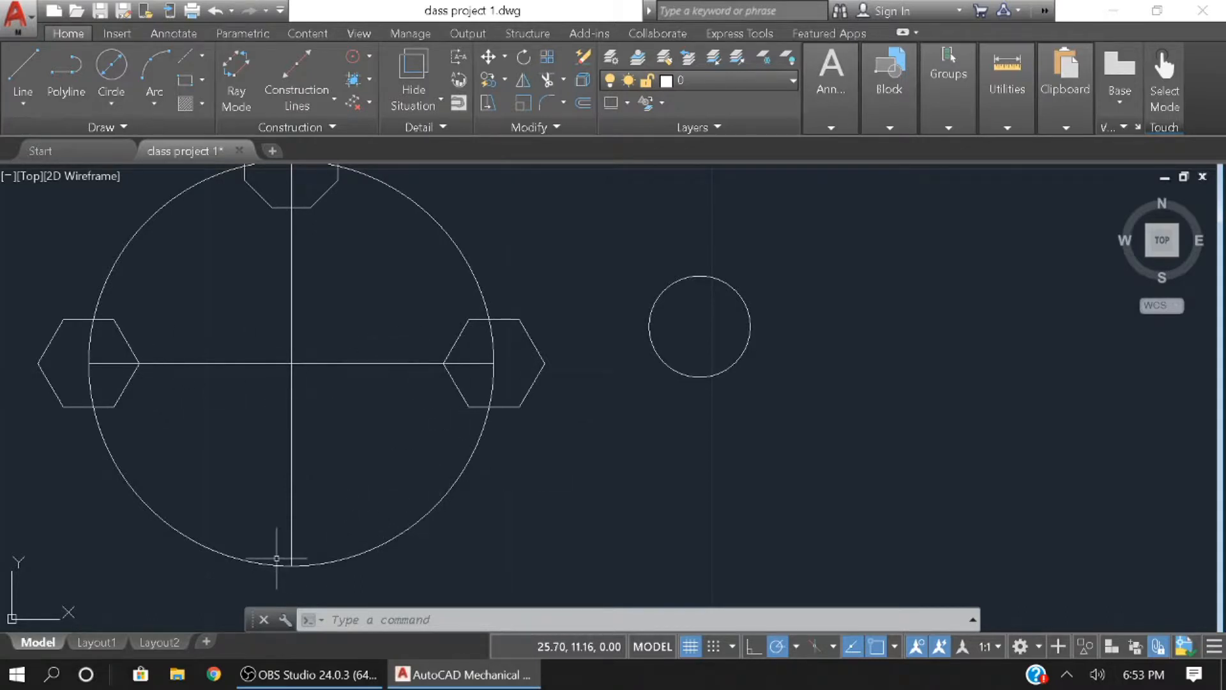
Examine the polygon at the bottom quadrant of the reference figure's large circle
mouse_move(210, 459)
middle_down()
mouse_move(276, 408)
mouse_move(816, 435)
middle_up()
middle_drag(266, 487, 688, 388)
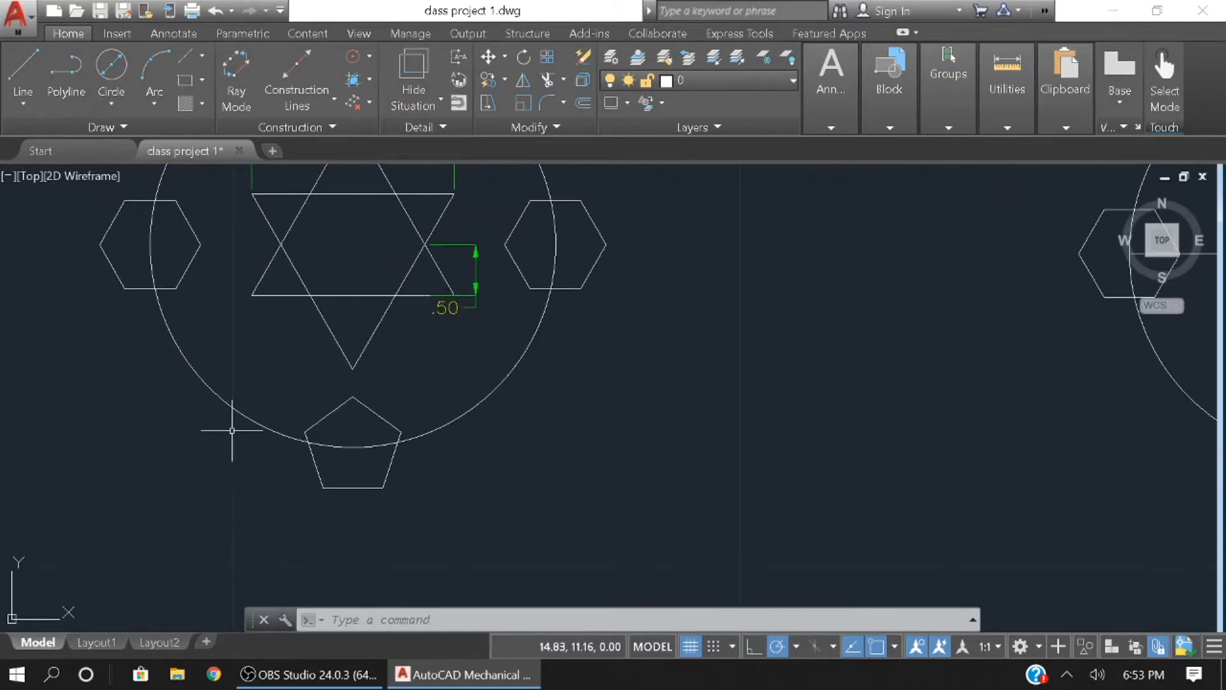
Draw a five-sided polygon inscribed in the small circle, centered on it with a vertex at its top quadrant
middle_drag(695, 455, 240, 466)
middle_drag(922, 434, 562, 488)
middle_drag(860, 364, 632, 455)
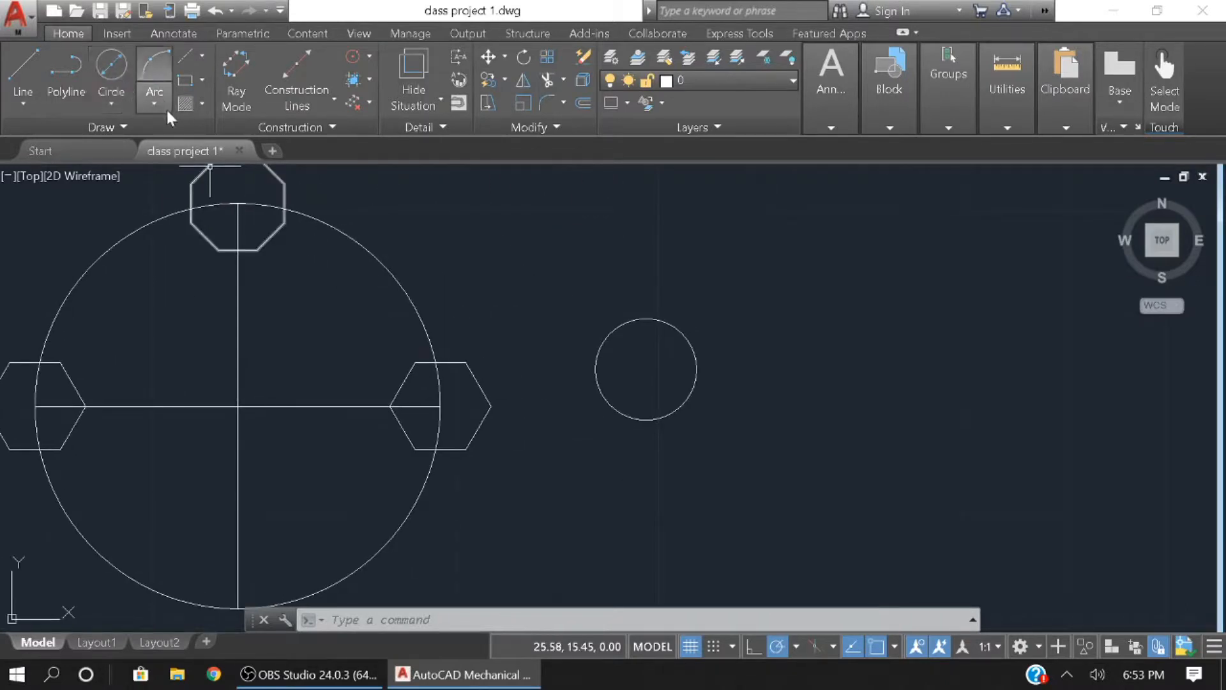
click(145, 128)
click(75, 152)
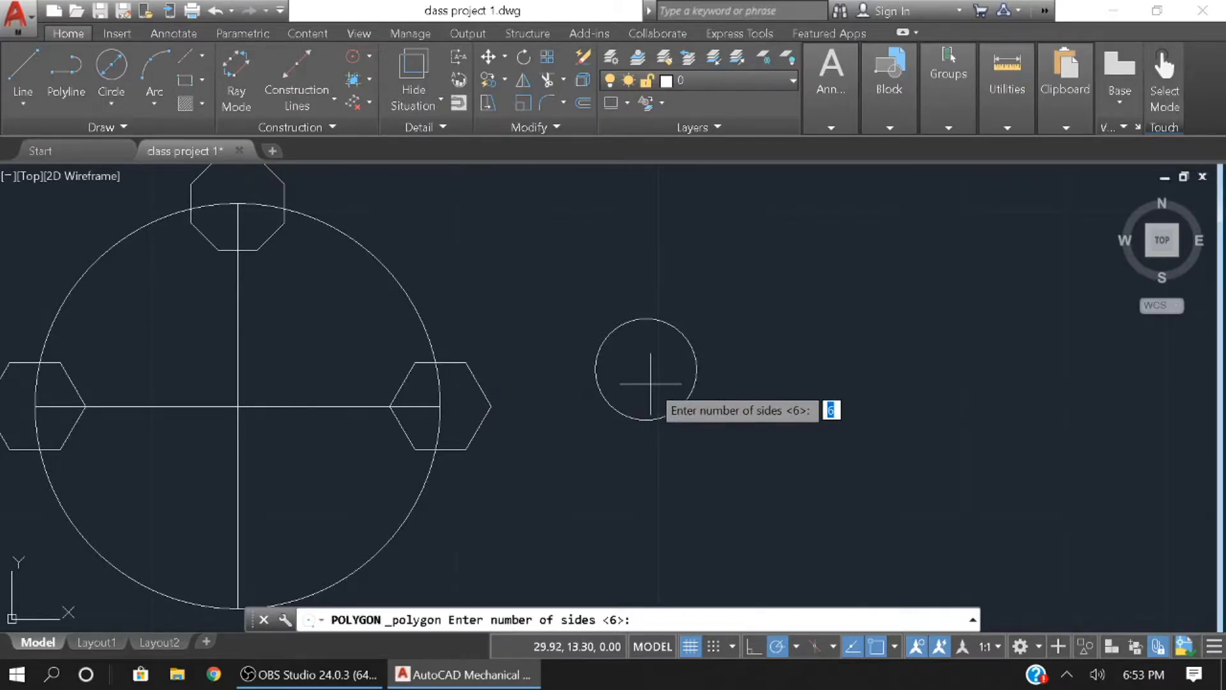
text(5)
key(Return)
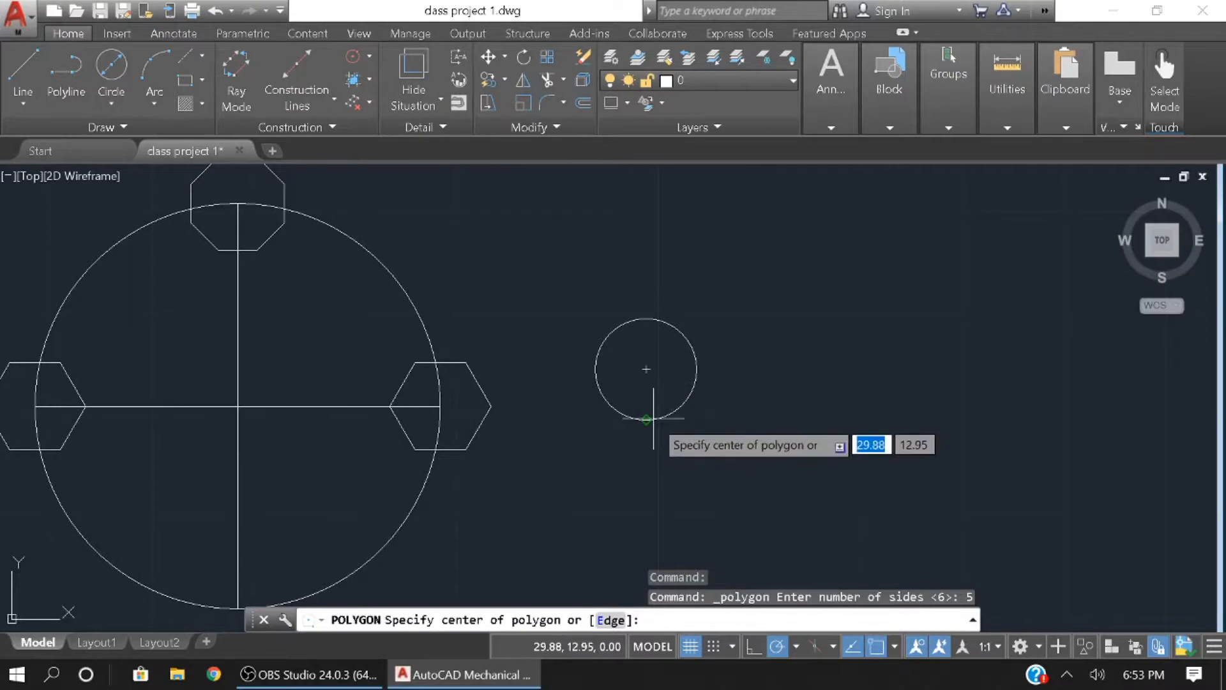
click(646, 369)
click(722, 422)
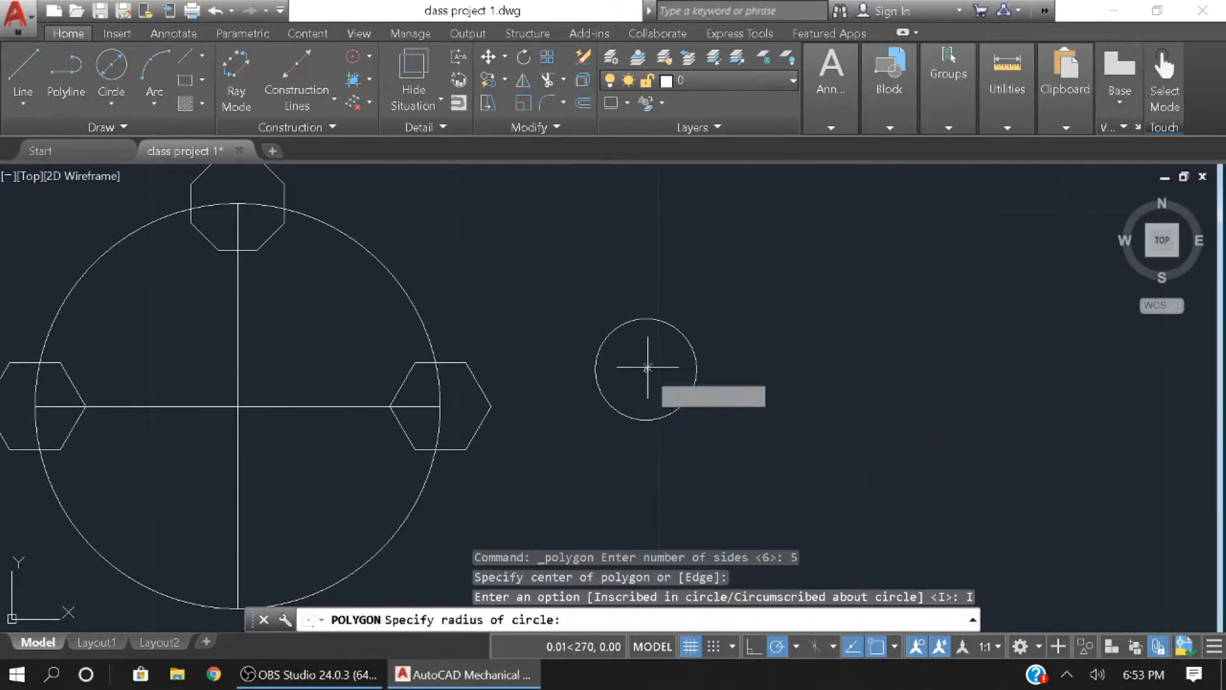
click(647, 318)
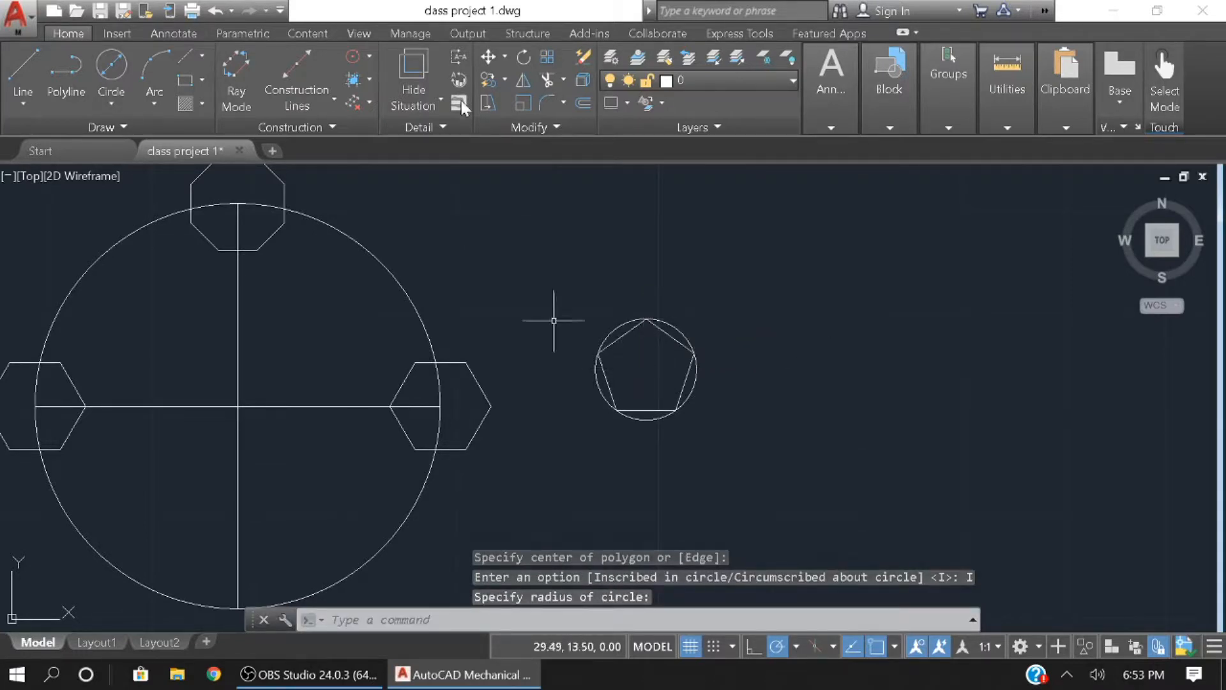
Move the pentagon from the small circle's center to the bottom quadrant of the large circle
click(489, 58)
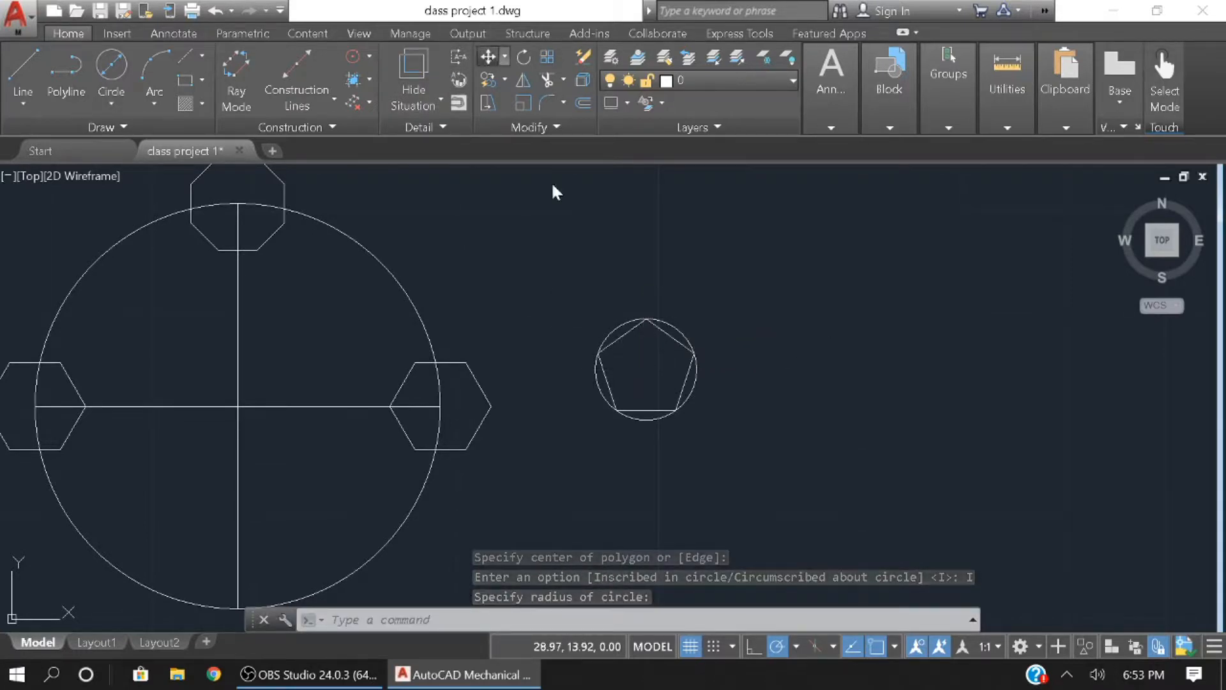
click(669, 335)
key(Return)
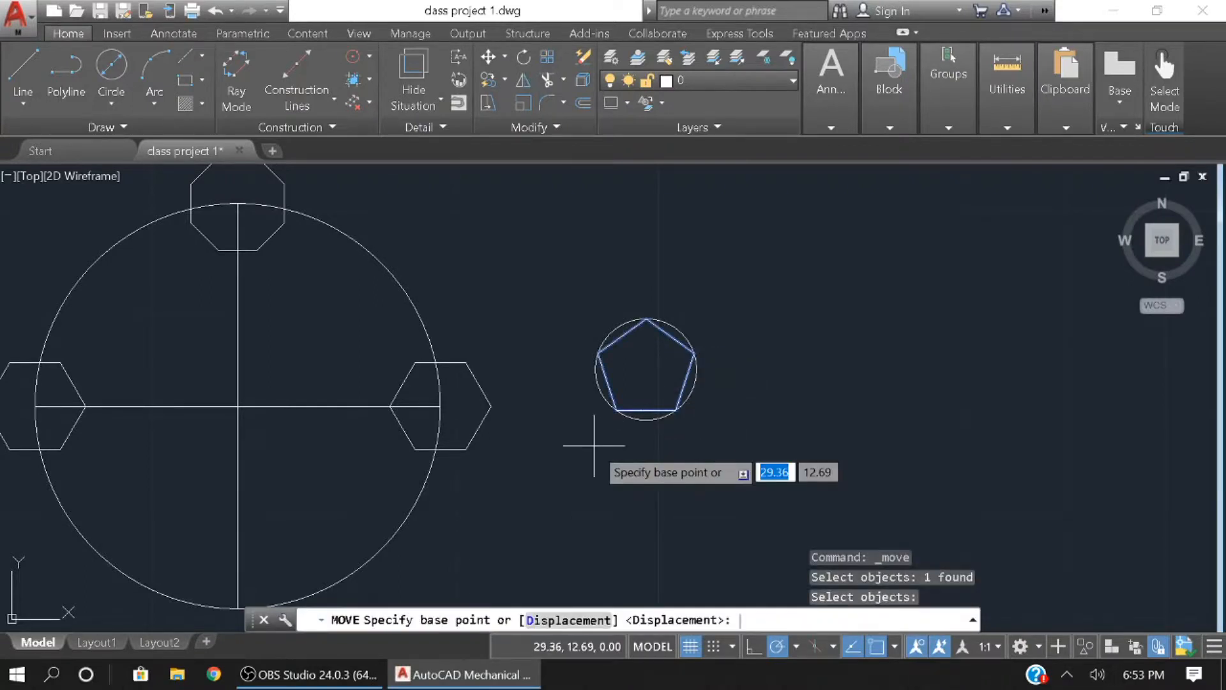
click(647, 368)
middle_drag(389, 490, 657, 409)
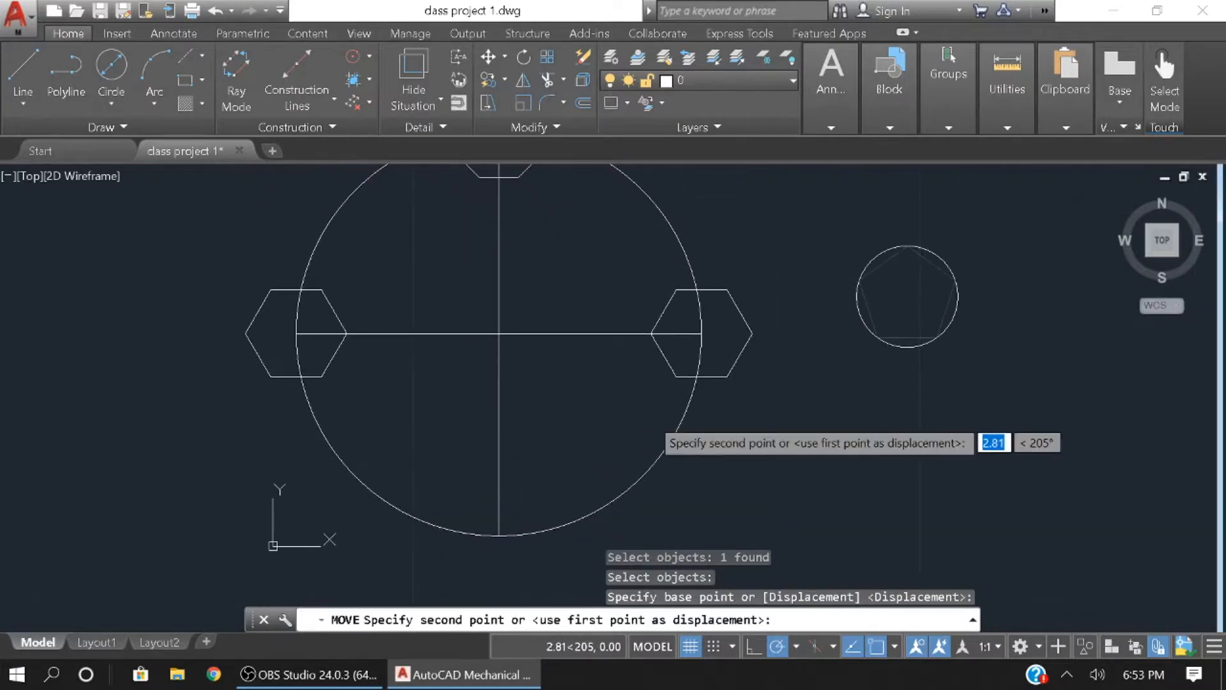
middle_drag(522, 506, 552, 463)
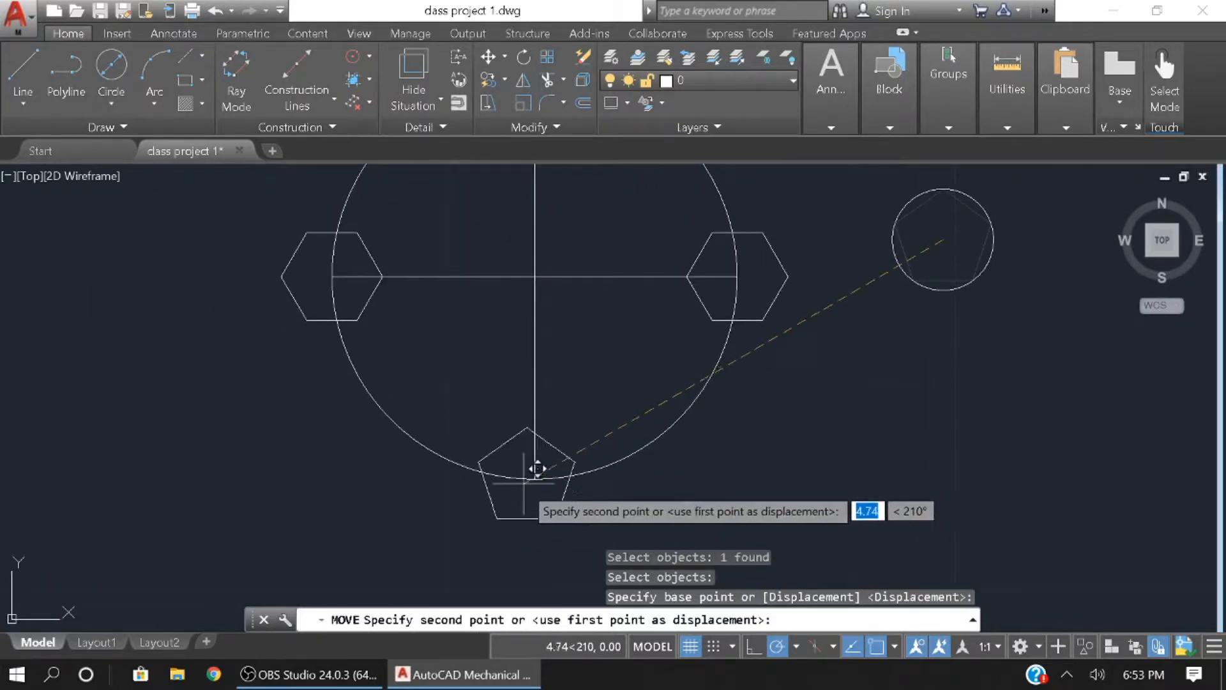
click(535, 478)
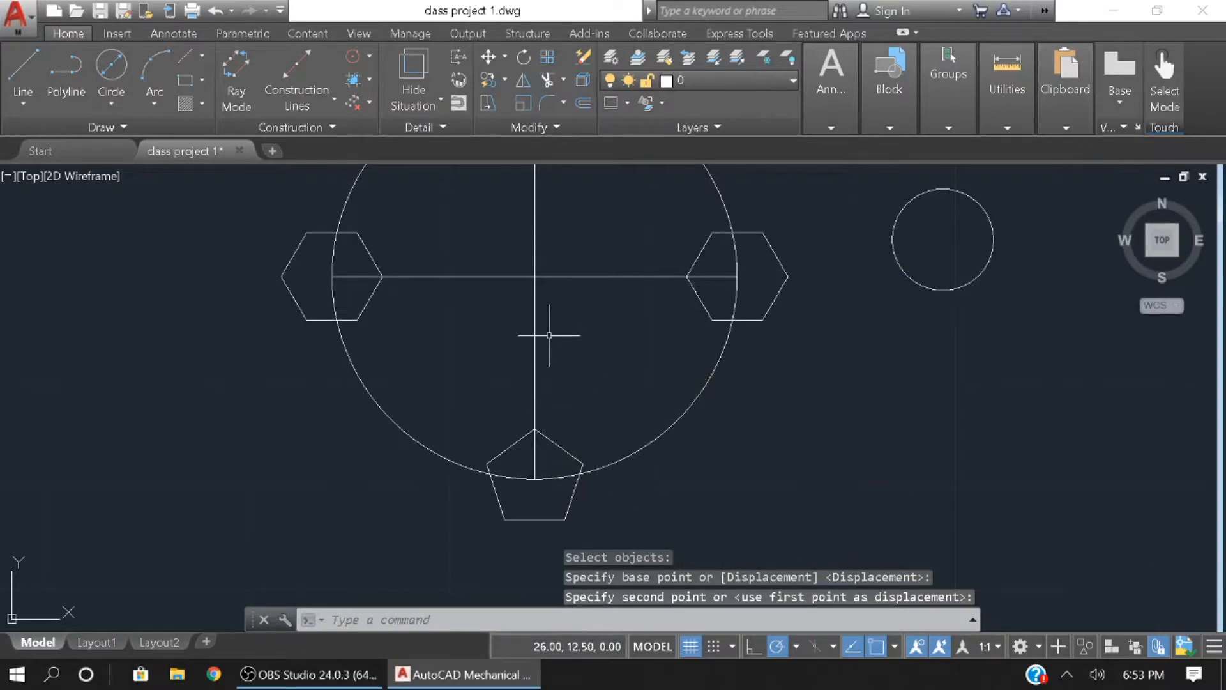
Offset the large circle's horizontal center line by .5 both below and above, following the reference star's dimension
middle_drag(578, 320, 546, 410)
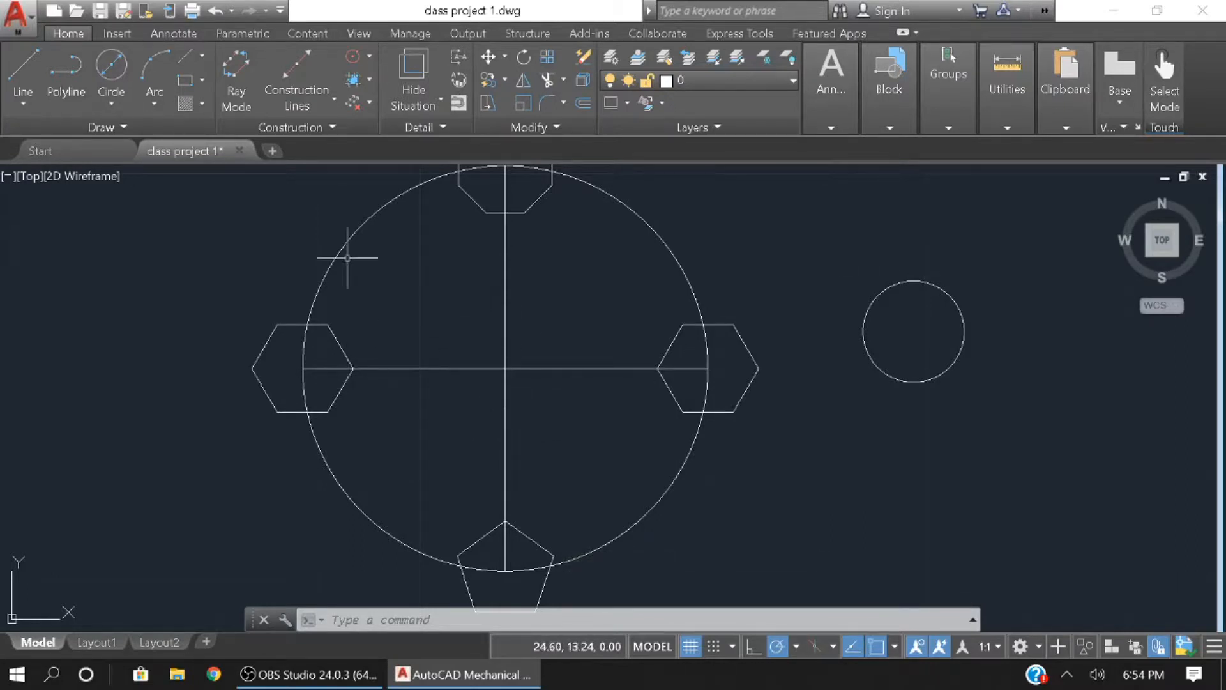
middle_drag(112, 255, 845, 267)
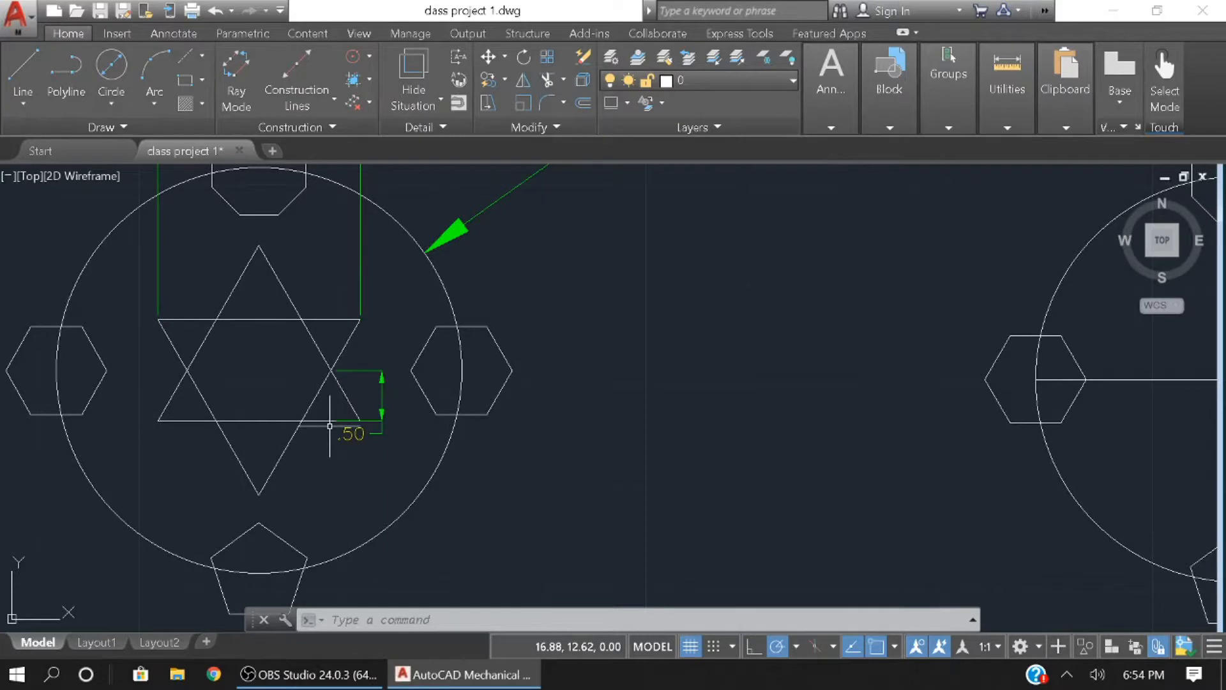
middle_drag(872, 496, 340, 470)
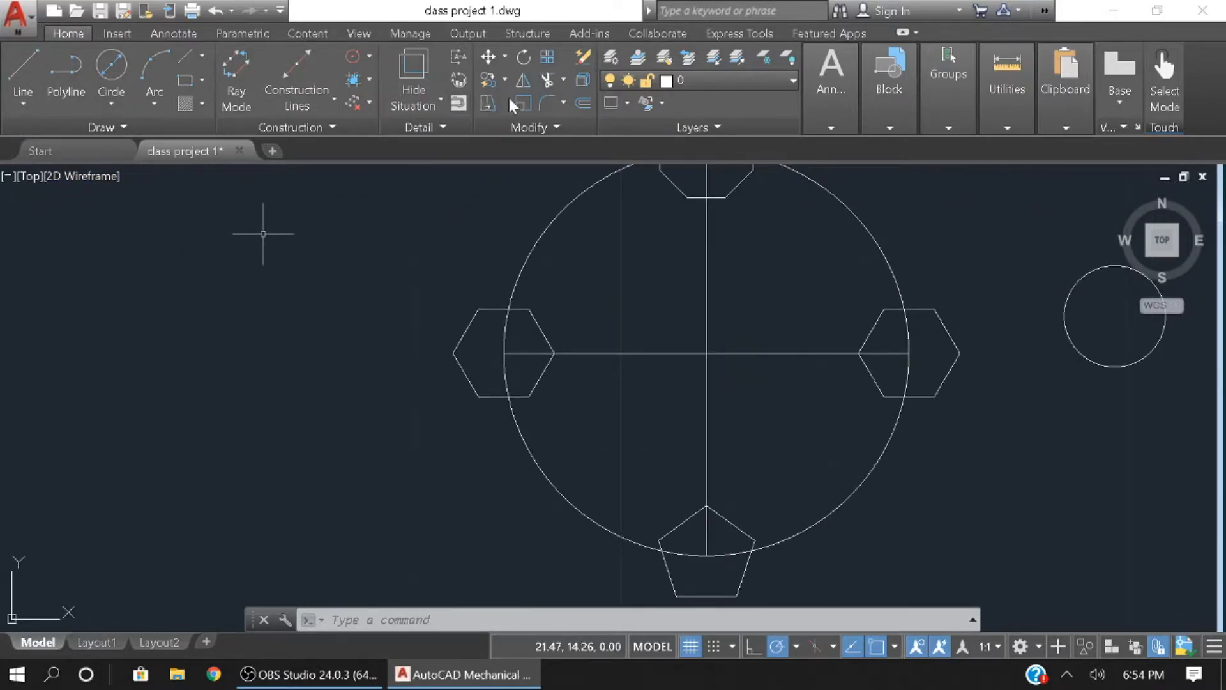
click(583, 103)
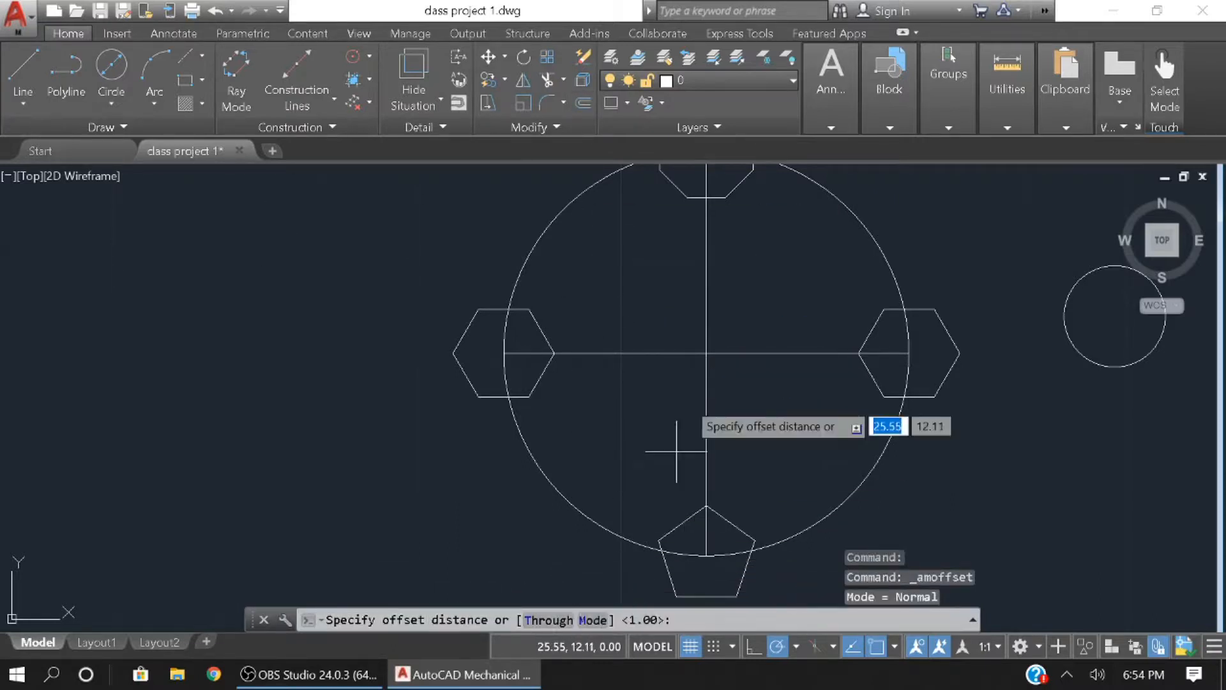
click(707, 353)
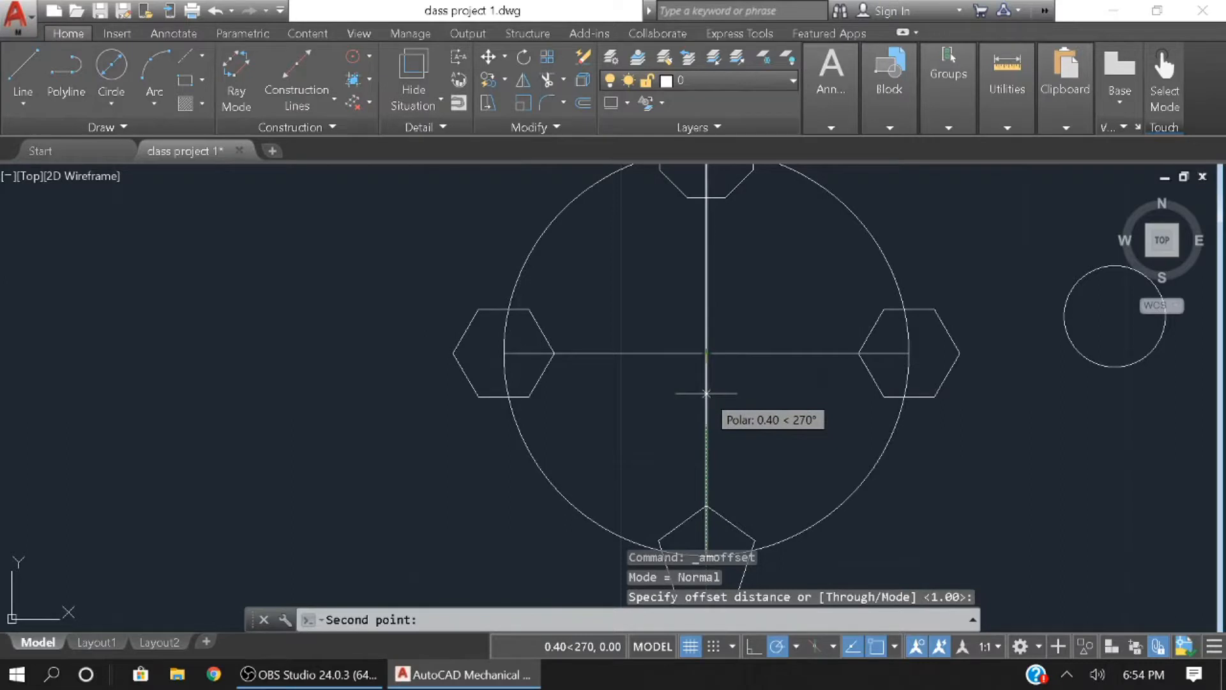
text(.5)
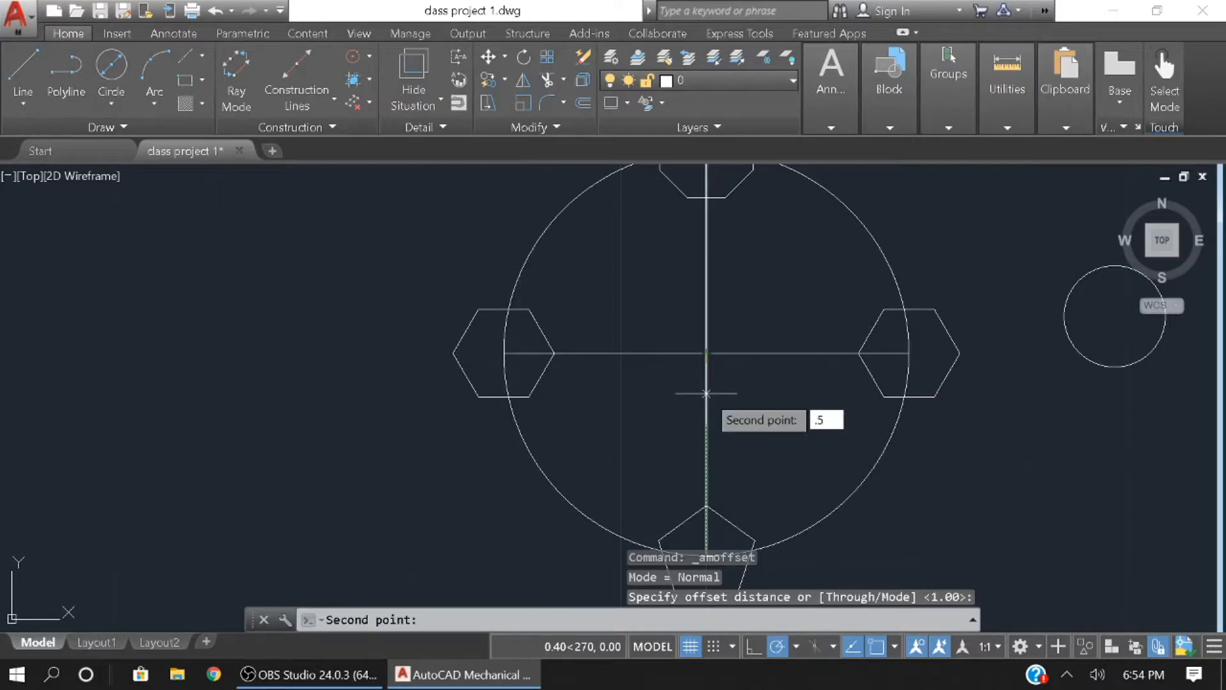
key(Return)
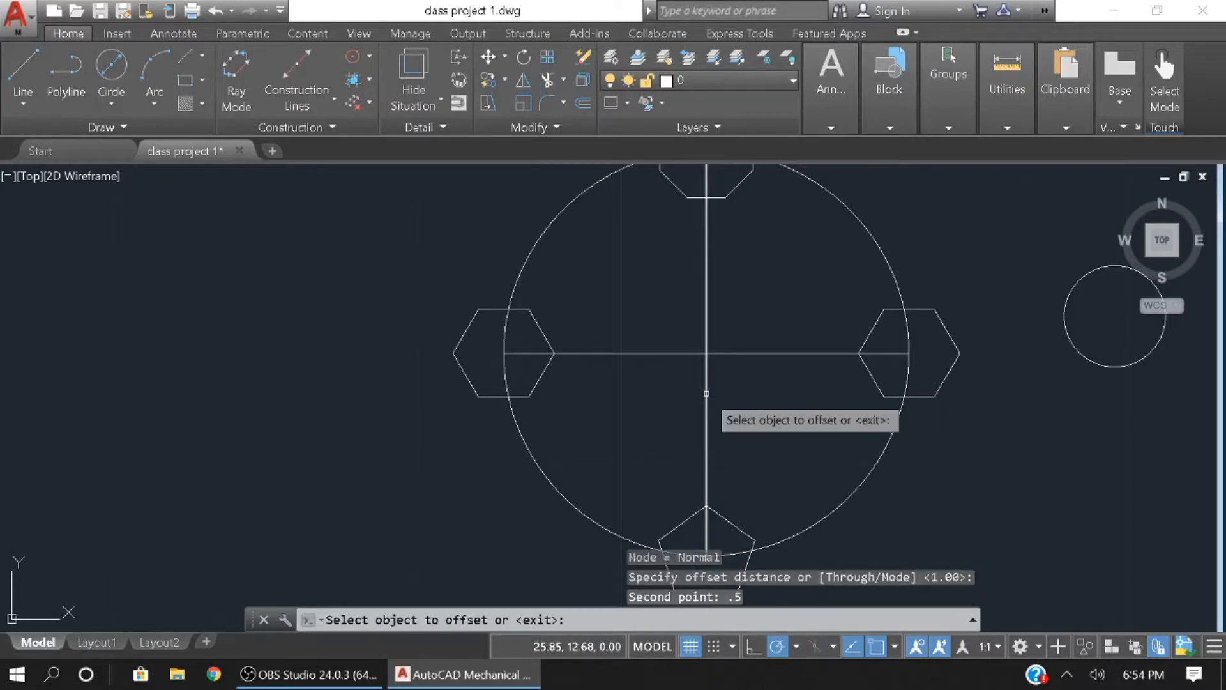
click(749, 352)
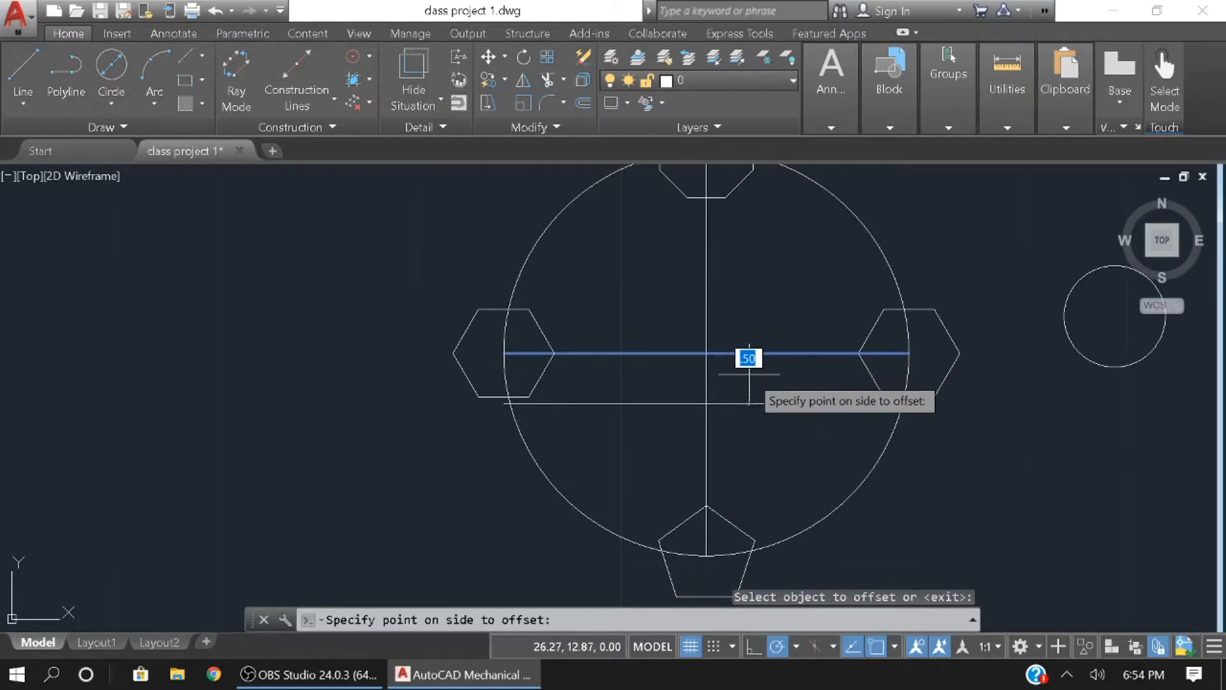
click(749, 375)
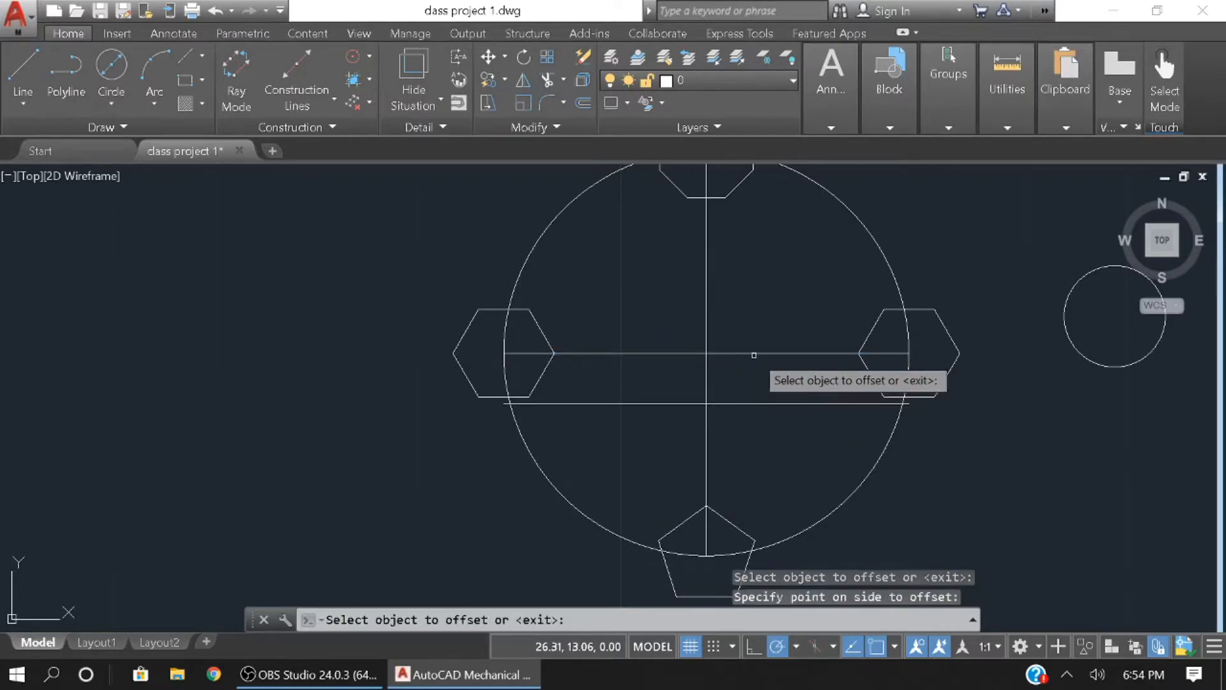
click(755, 352)
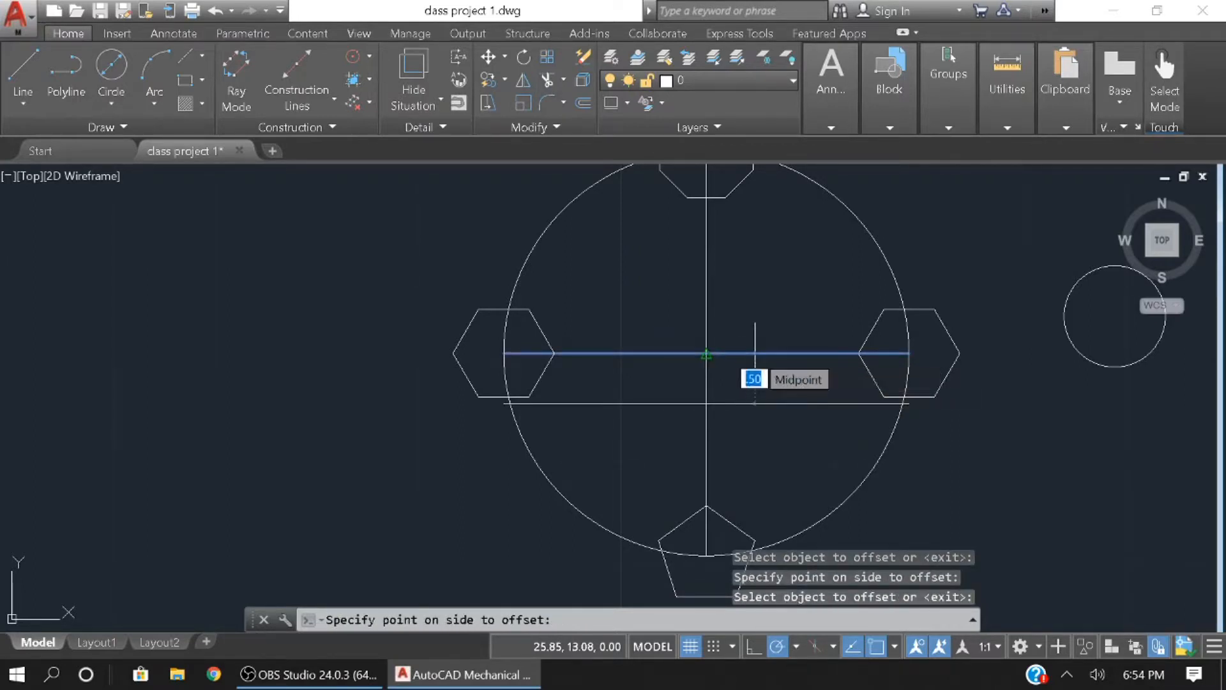
click(765, 310)
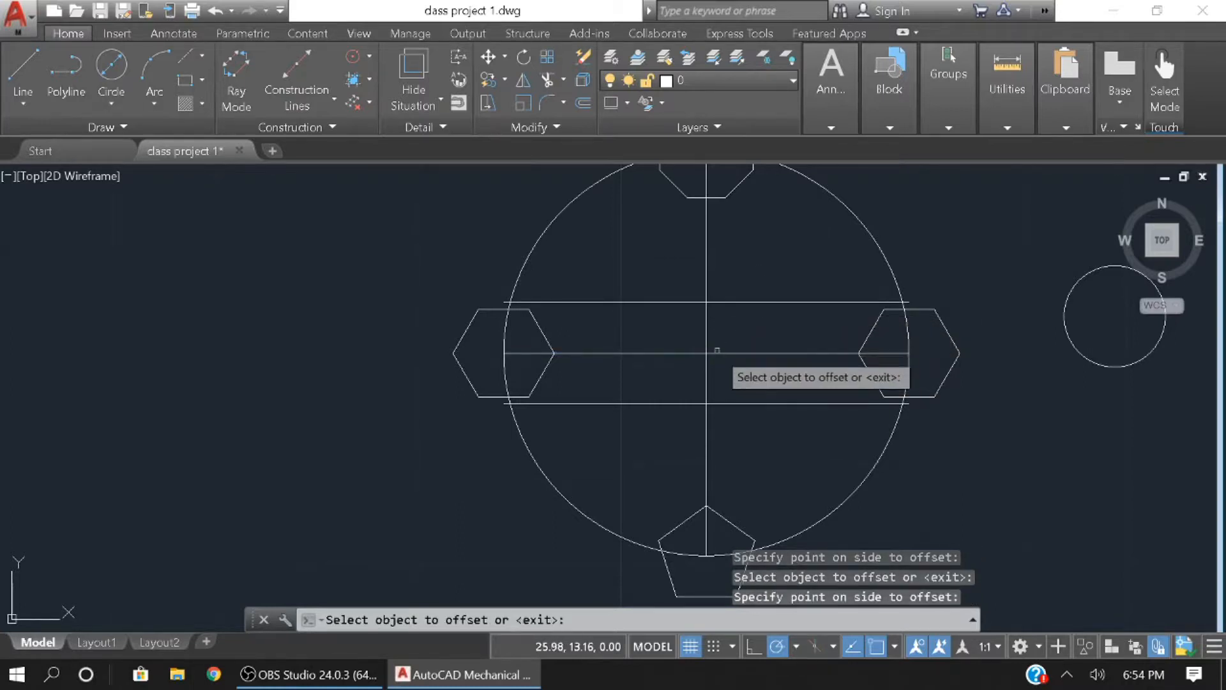
click(577, 103)
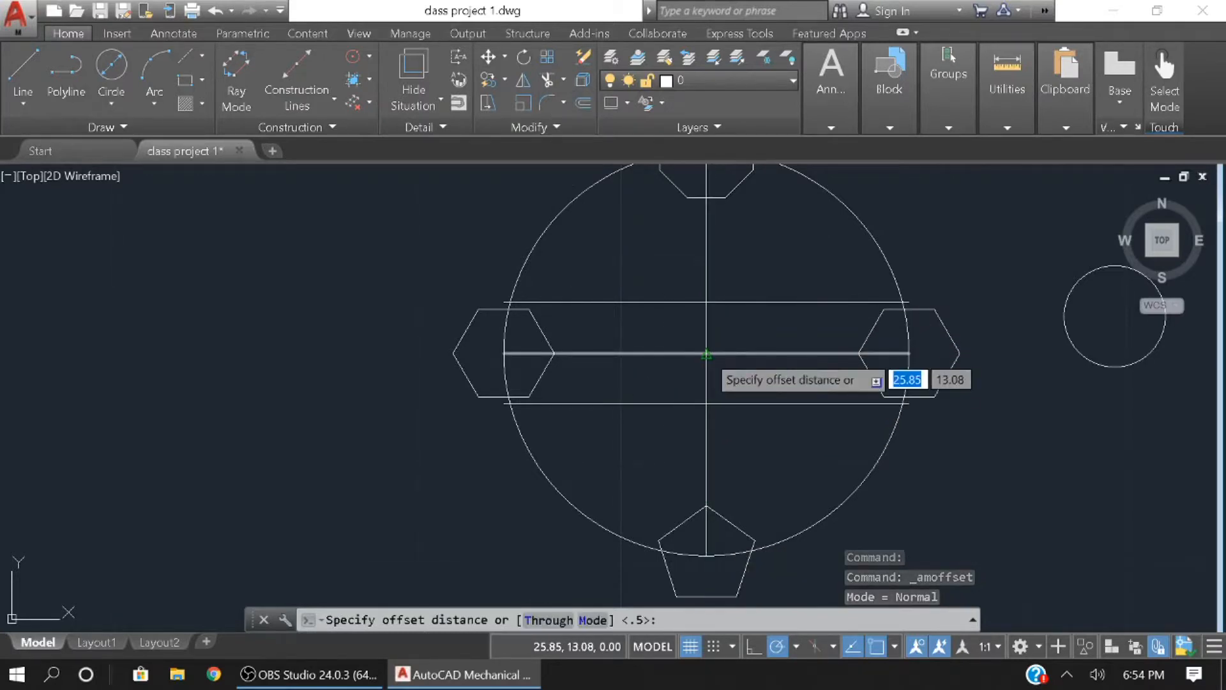
click(705, 352)
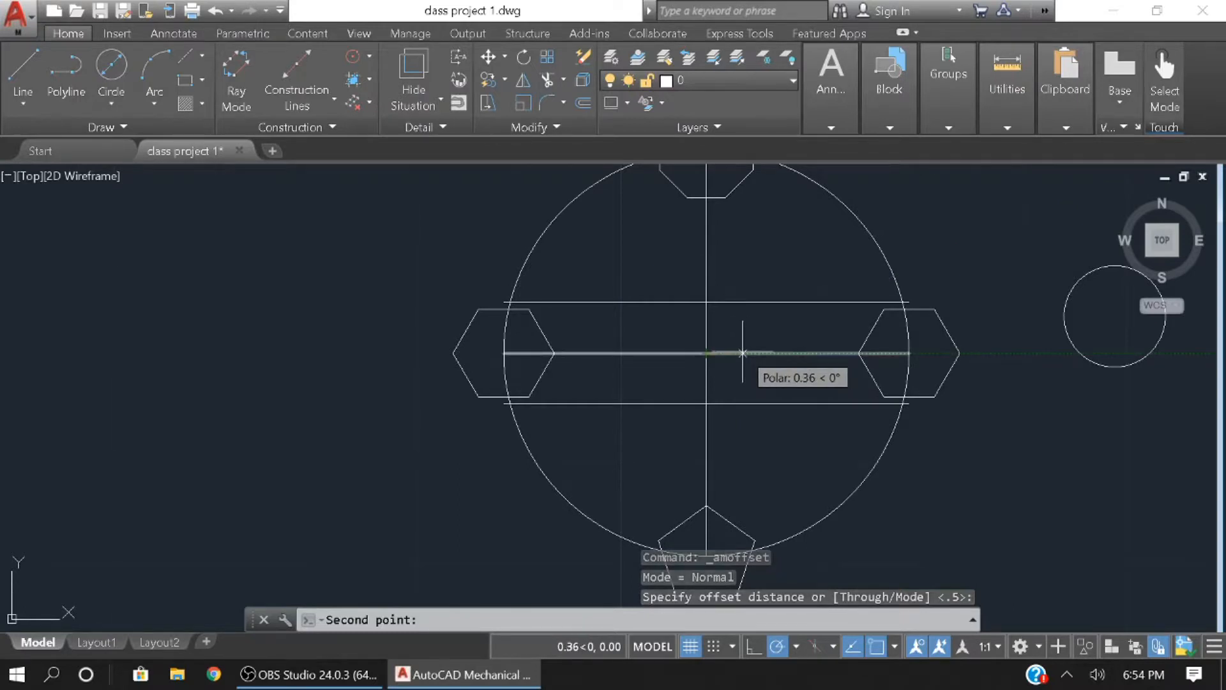
text(2)
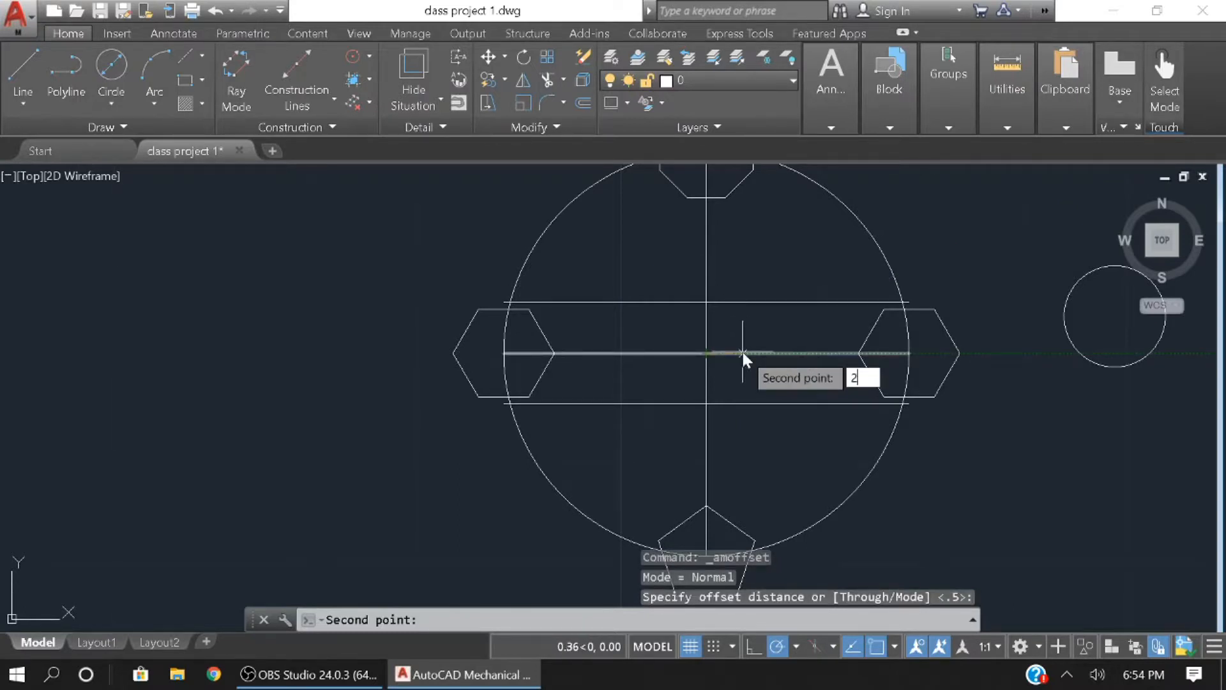
key(Return)
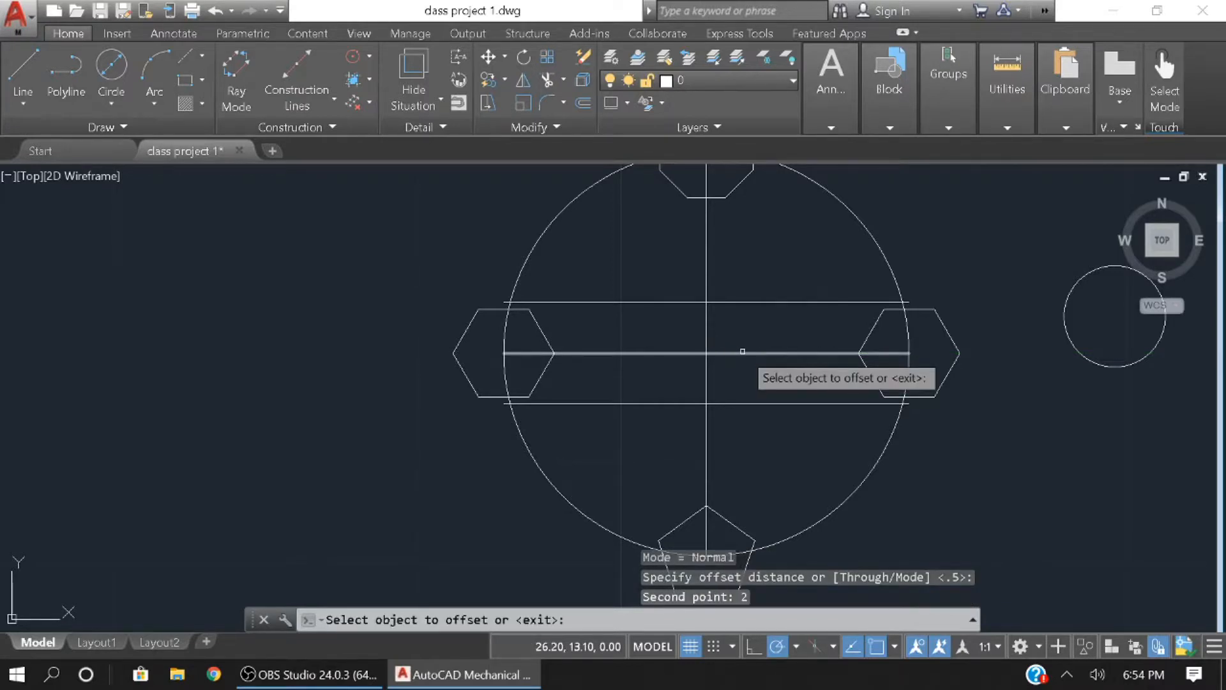
Offset the large circle's vertical center line by 1 to both its right and left sides
mouse_move(299, 294)
middle_down()
mouse_move(1015, 356)
mouse_move(662, 353)
mouse_move(398, 304)
middle_up()
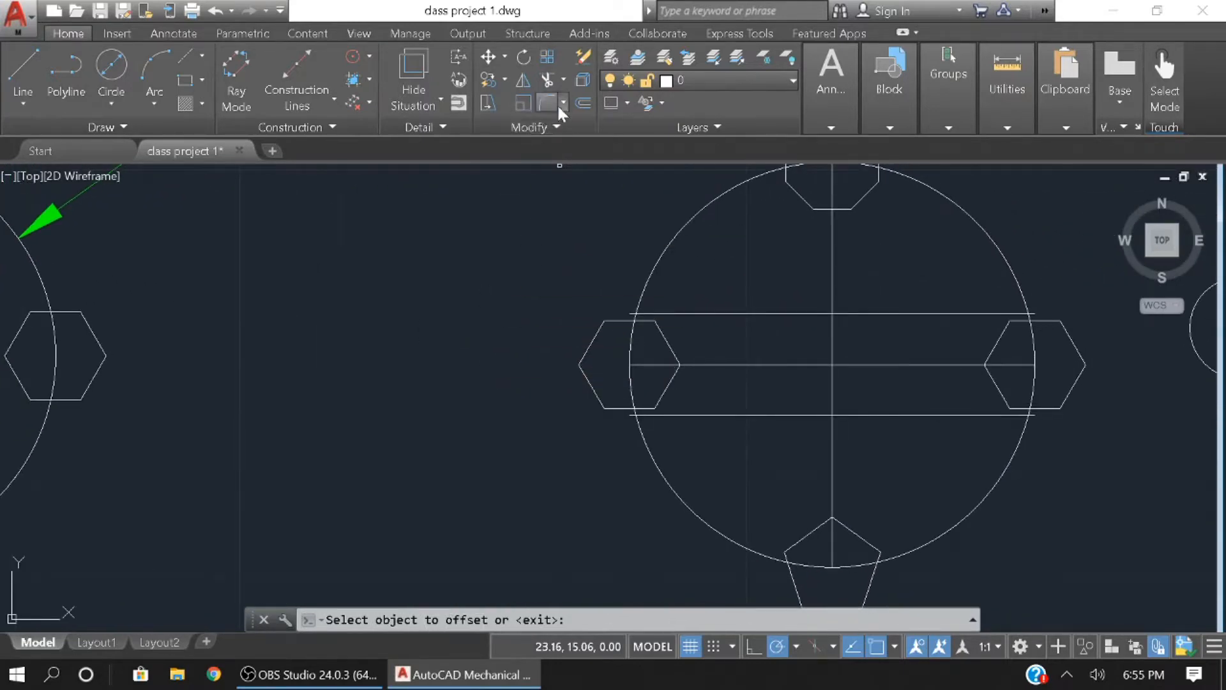
click(575, 101)
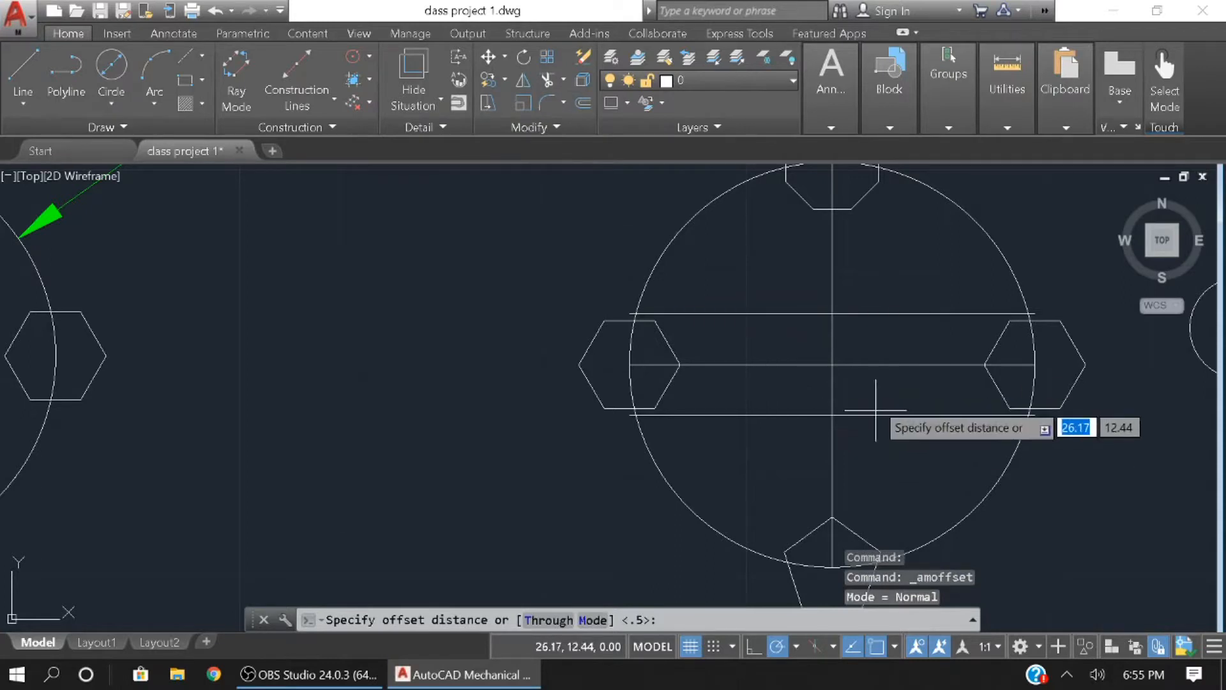
click(830, 370)
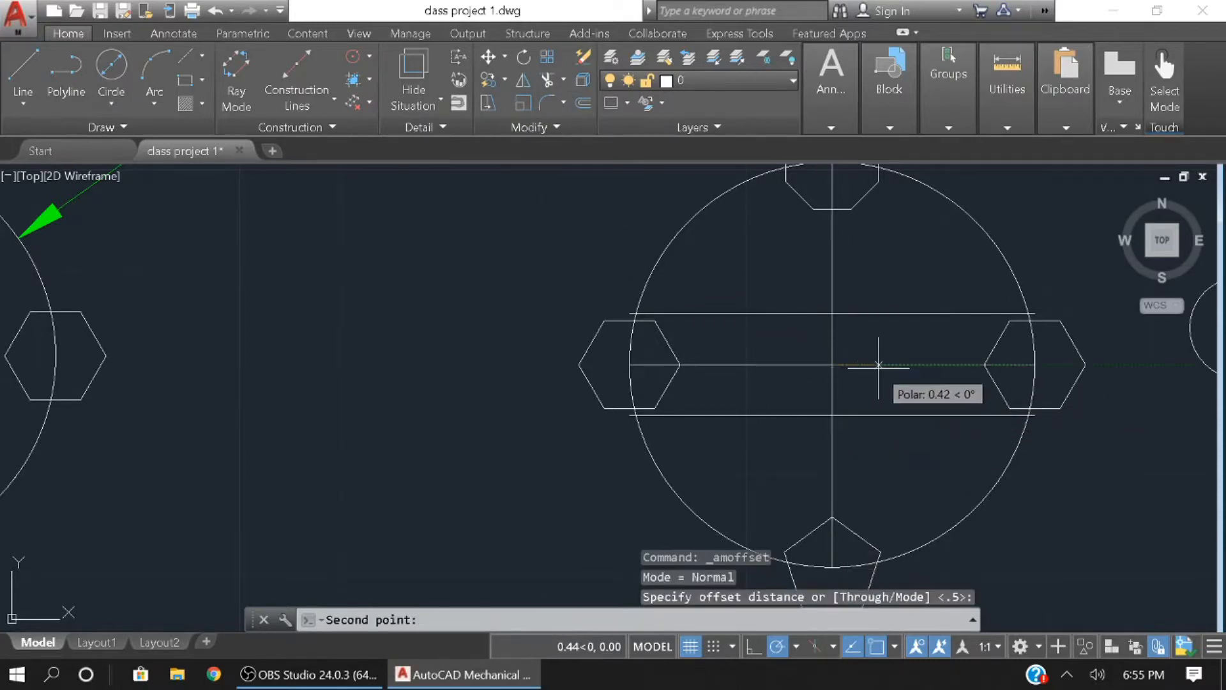
text(1)
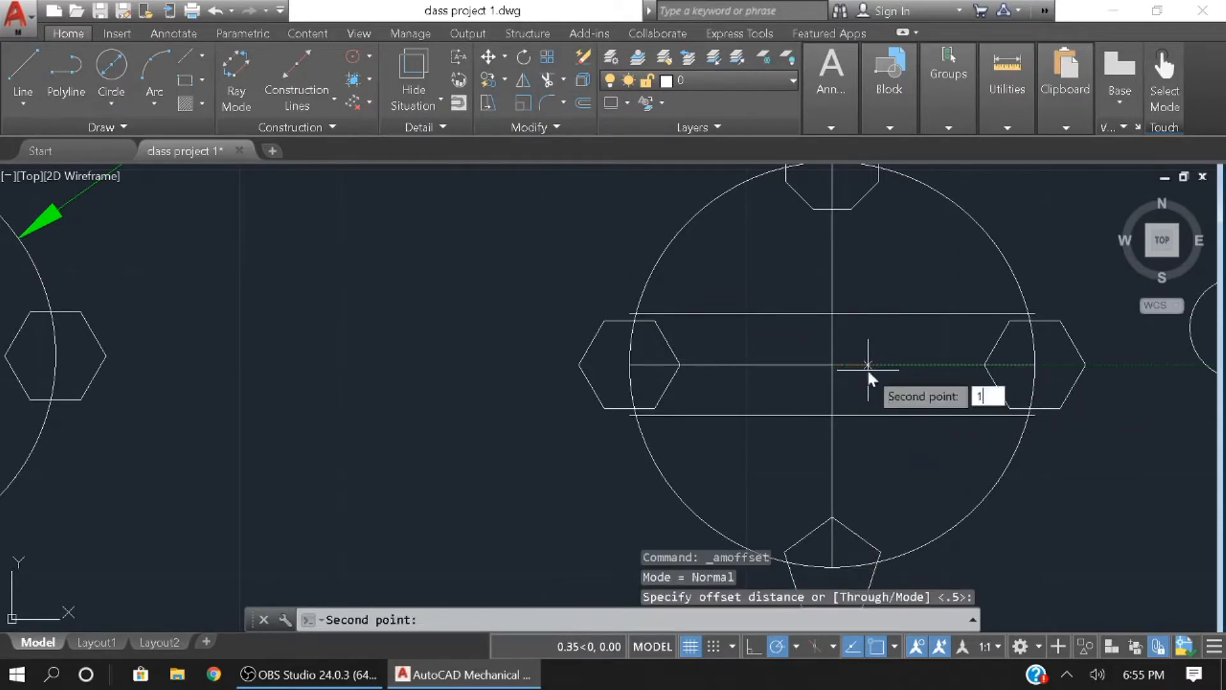
key(Return)
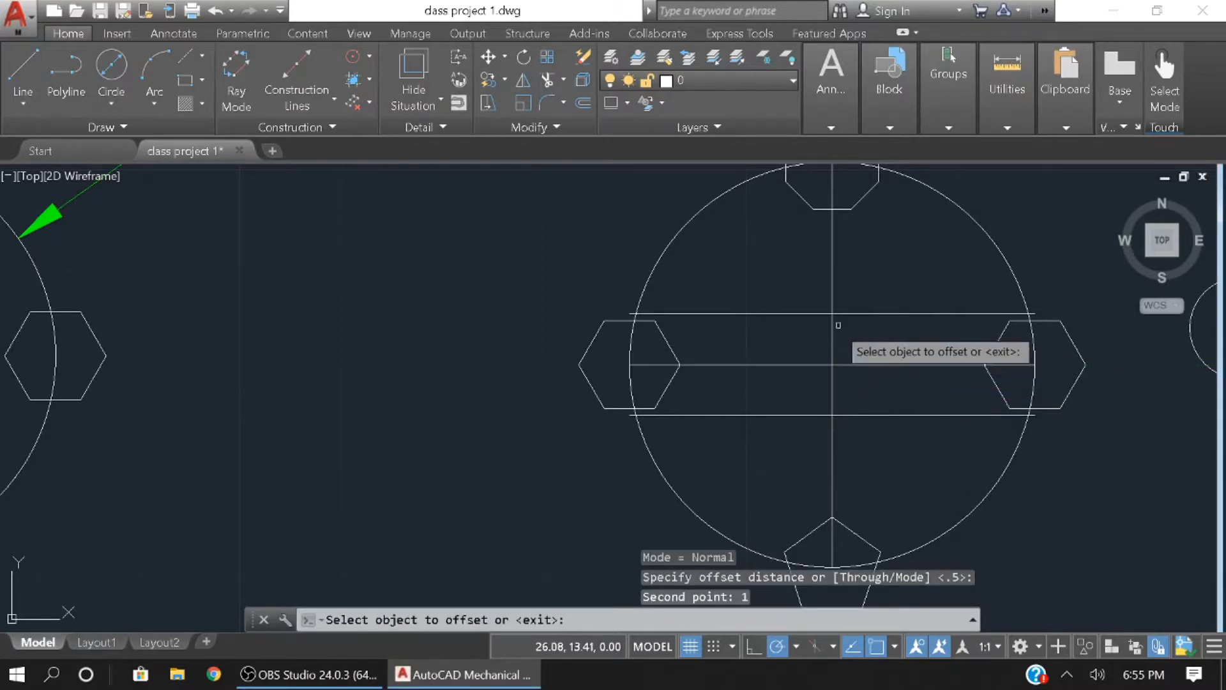
click(831, 335)
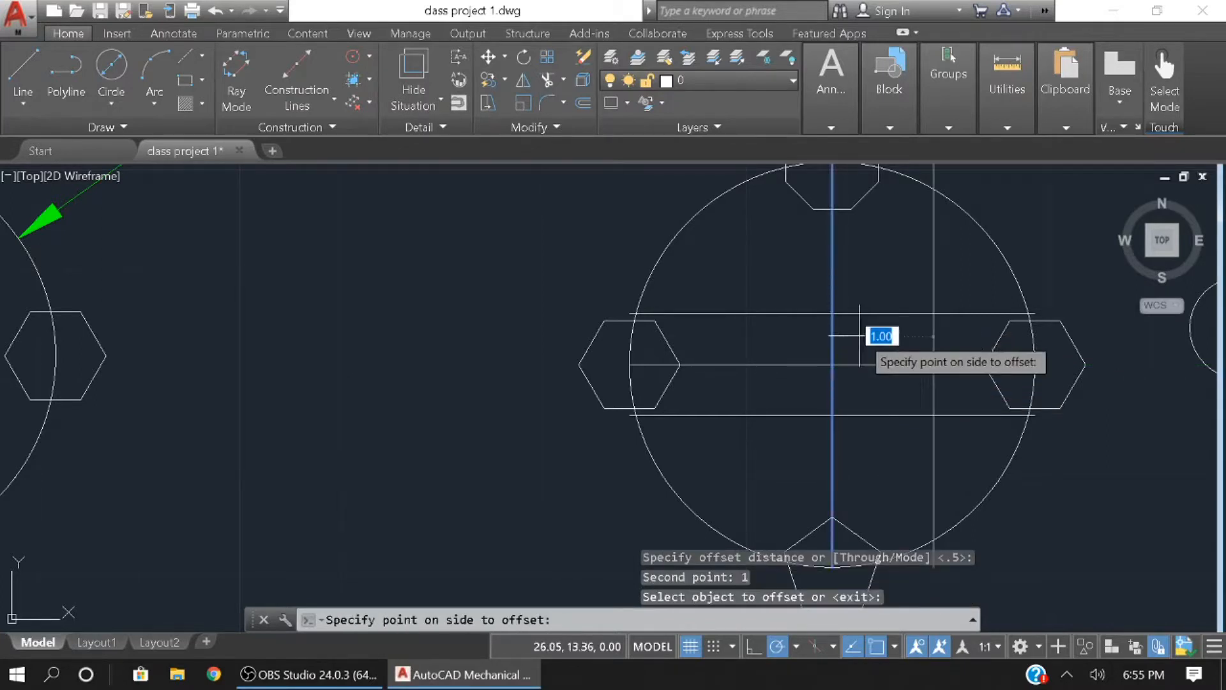
click(879, 316)
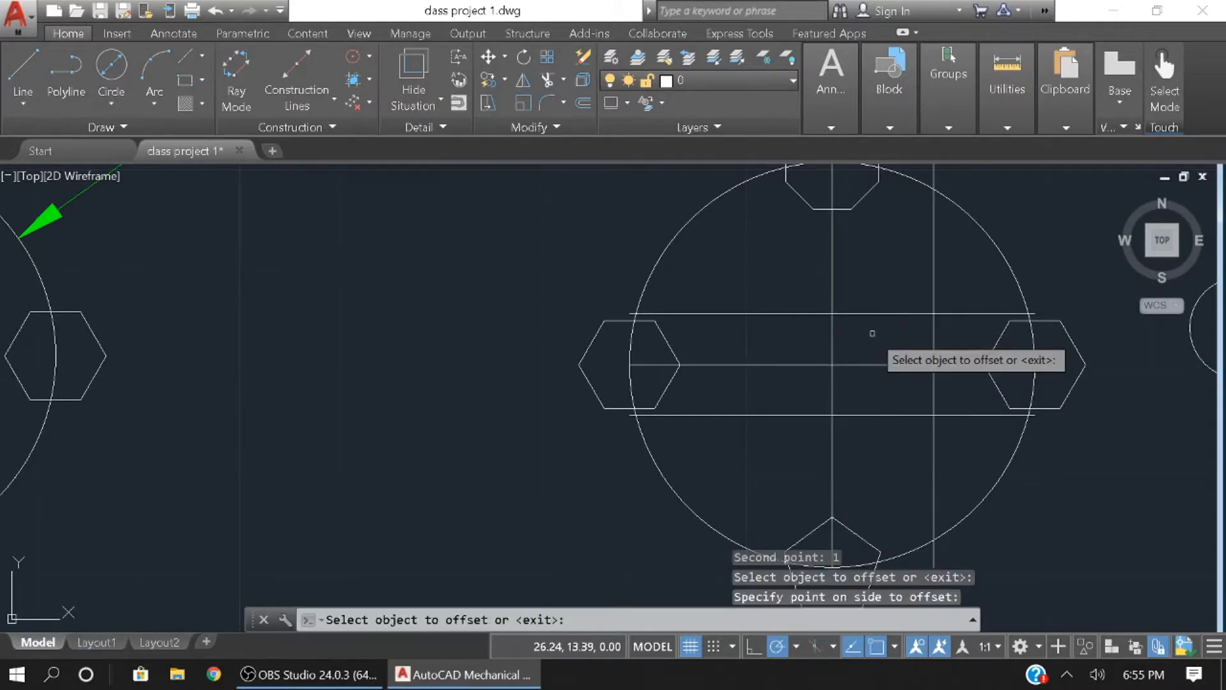
click(833, 342)
click(780, 342)
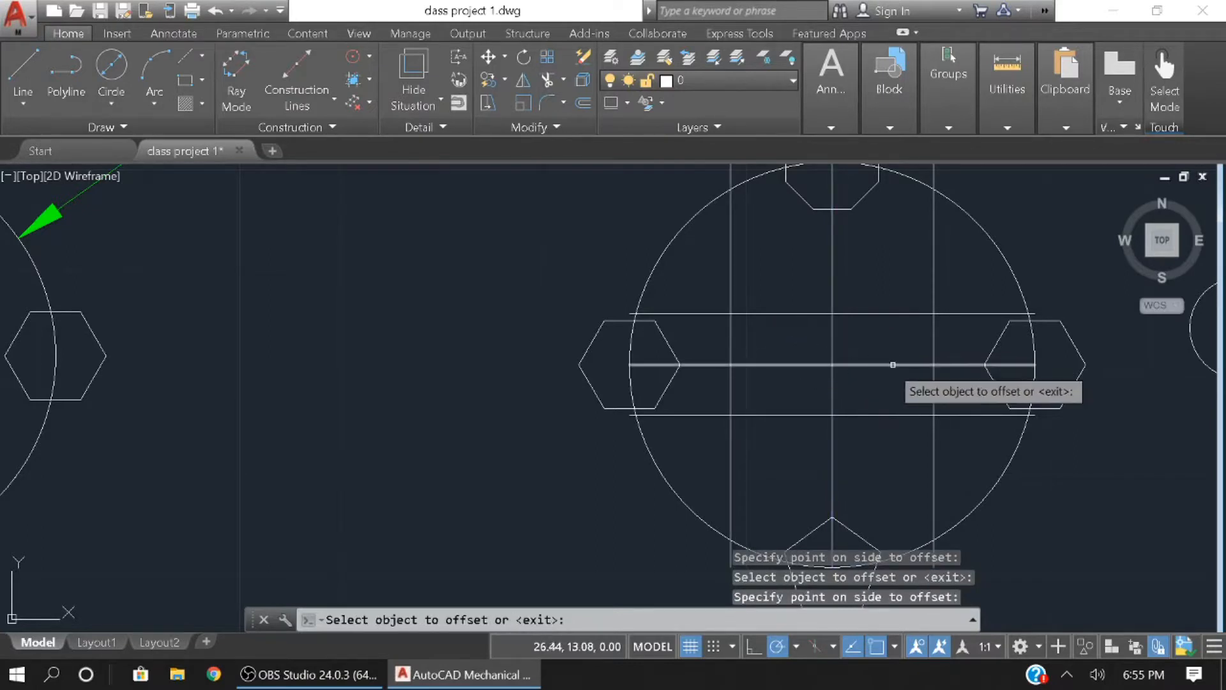
middle_drag(851, 349, 839, 298)
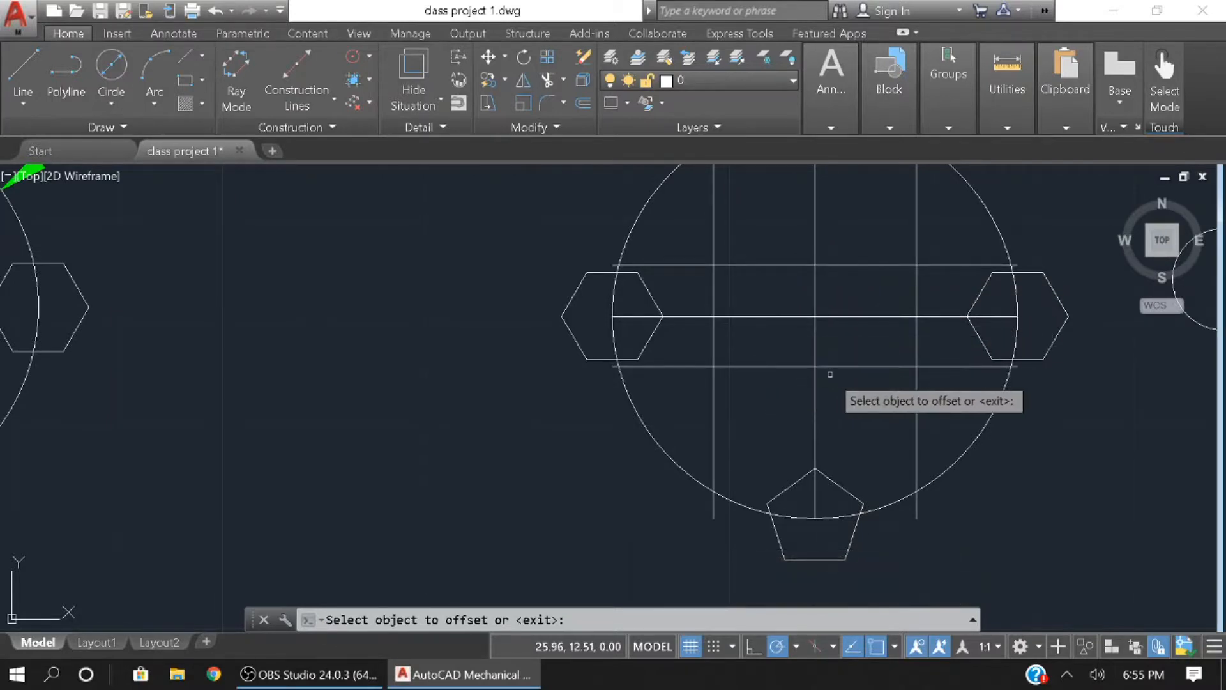
click(848, 314)
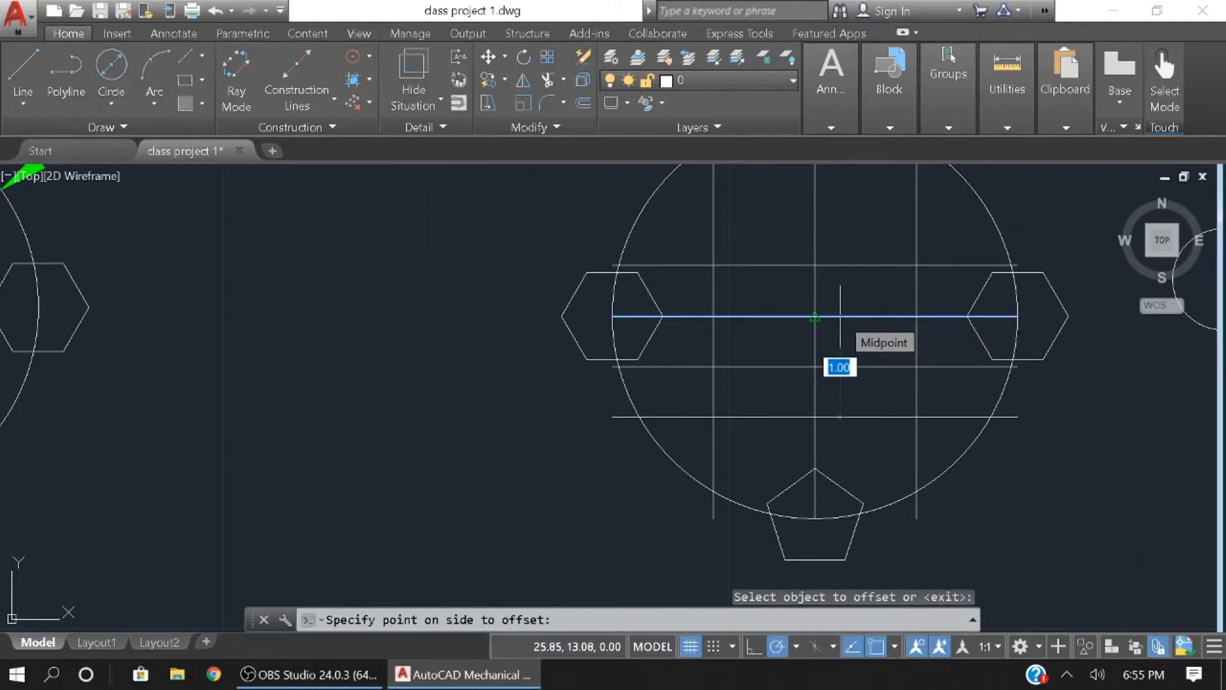
key(Escape)
key(Escape)
key(Escape)
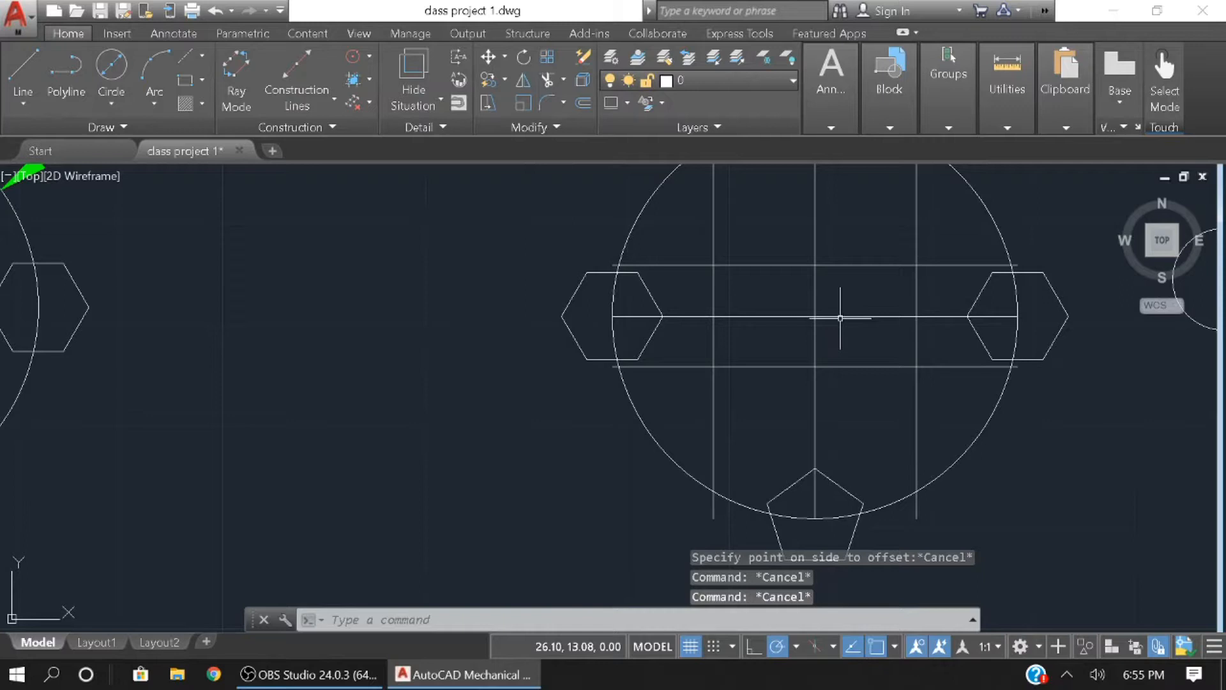
Erase the large circle's original horizontal center line, keeping the two offset copies
click(888, 324)
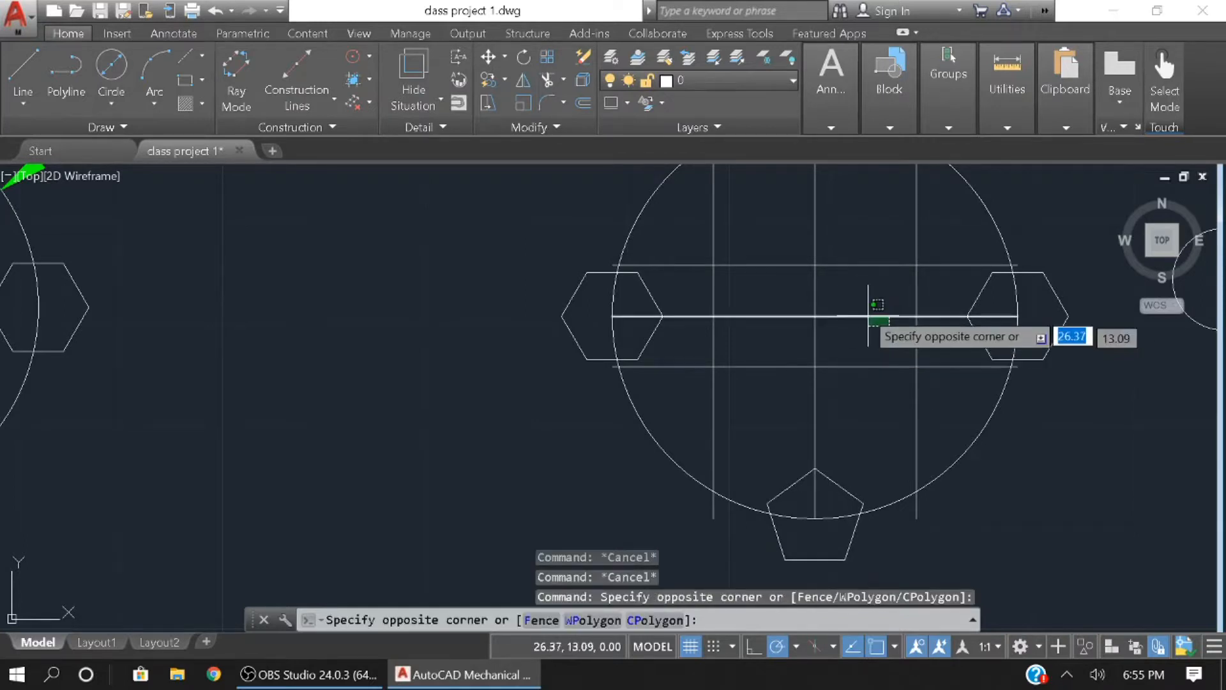
click(862, 311)
key(Delete)
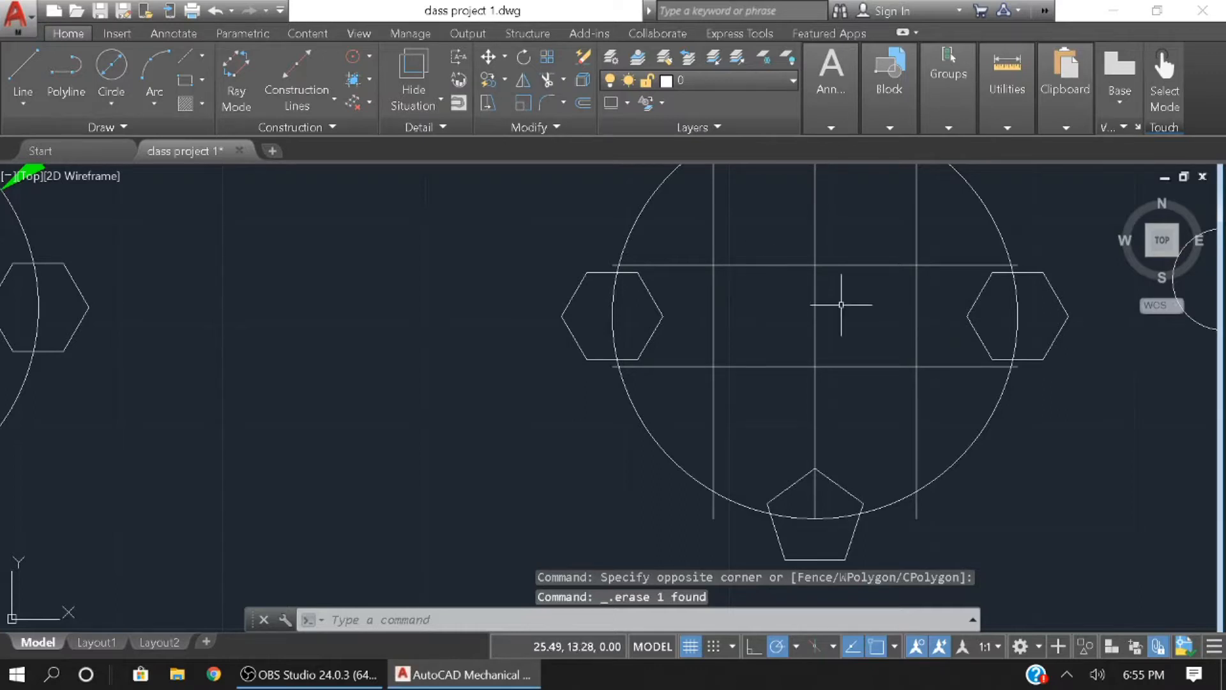
Trim both horizontal offset lines back to the outer vertical lines, using all the figure's selected objects as cutting edges
click(1058, 502)
click(525, 199)
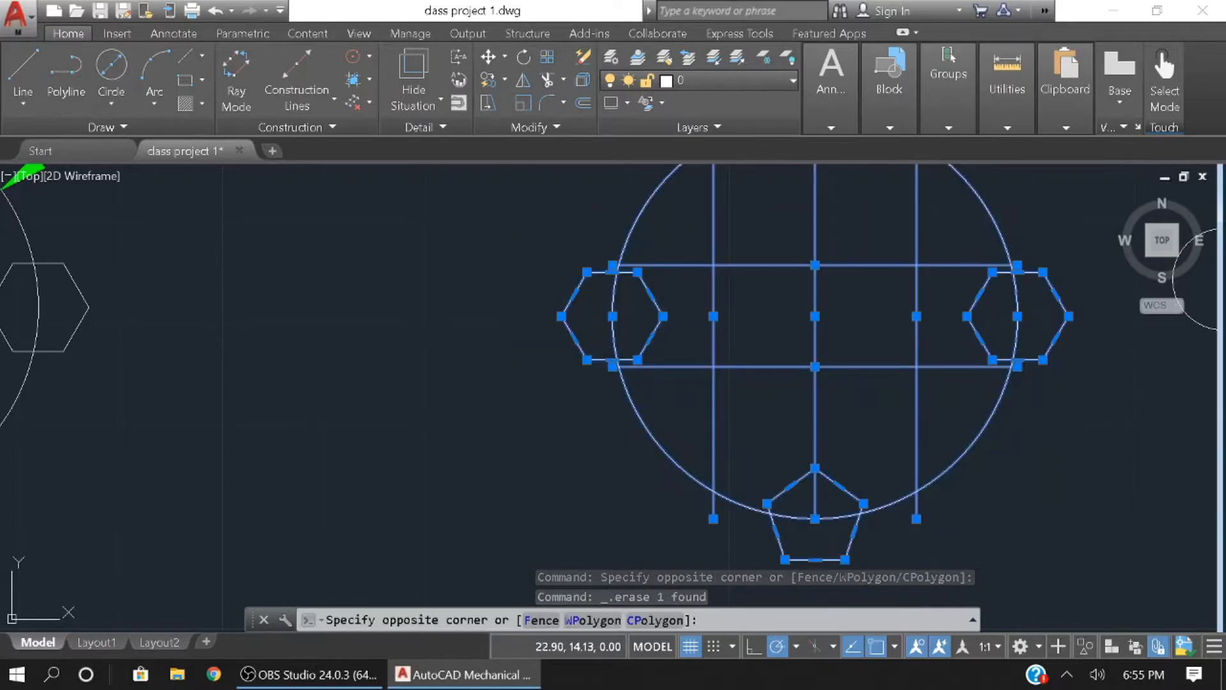
click(546, 81)
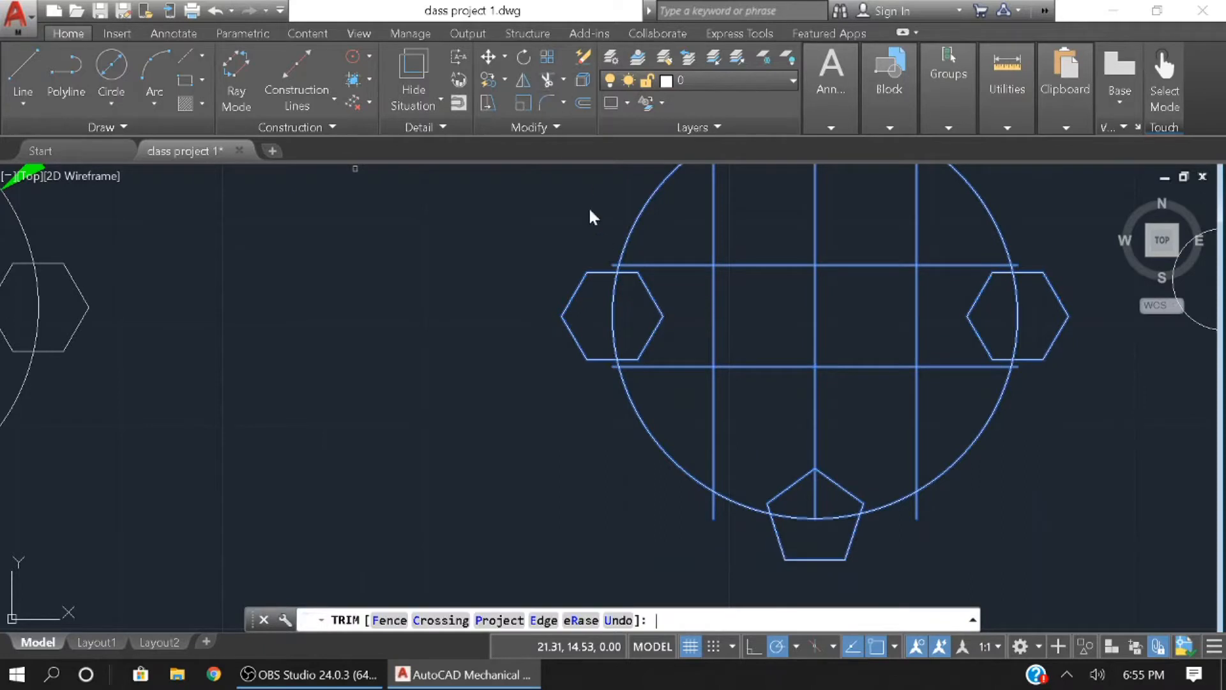
click(682, 264)
click(694, 366)
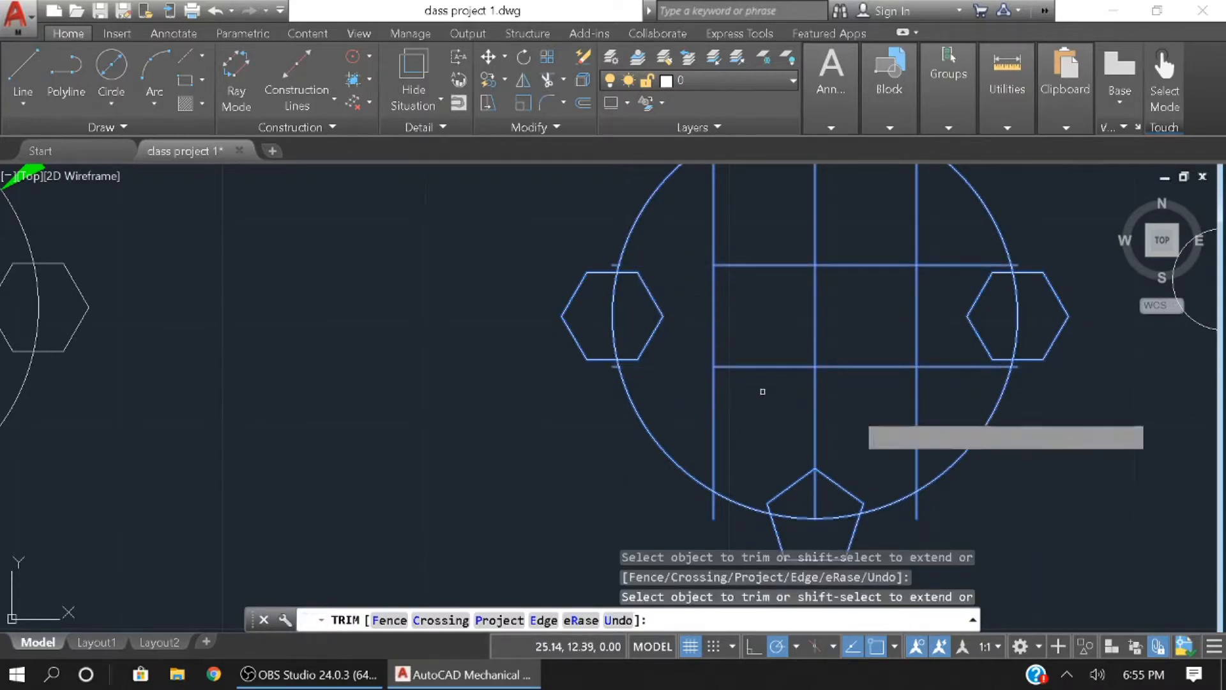
click(952, 366)
click(952, 264)
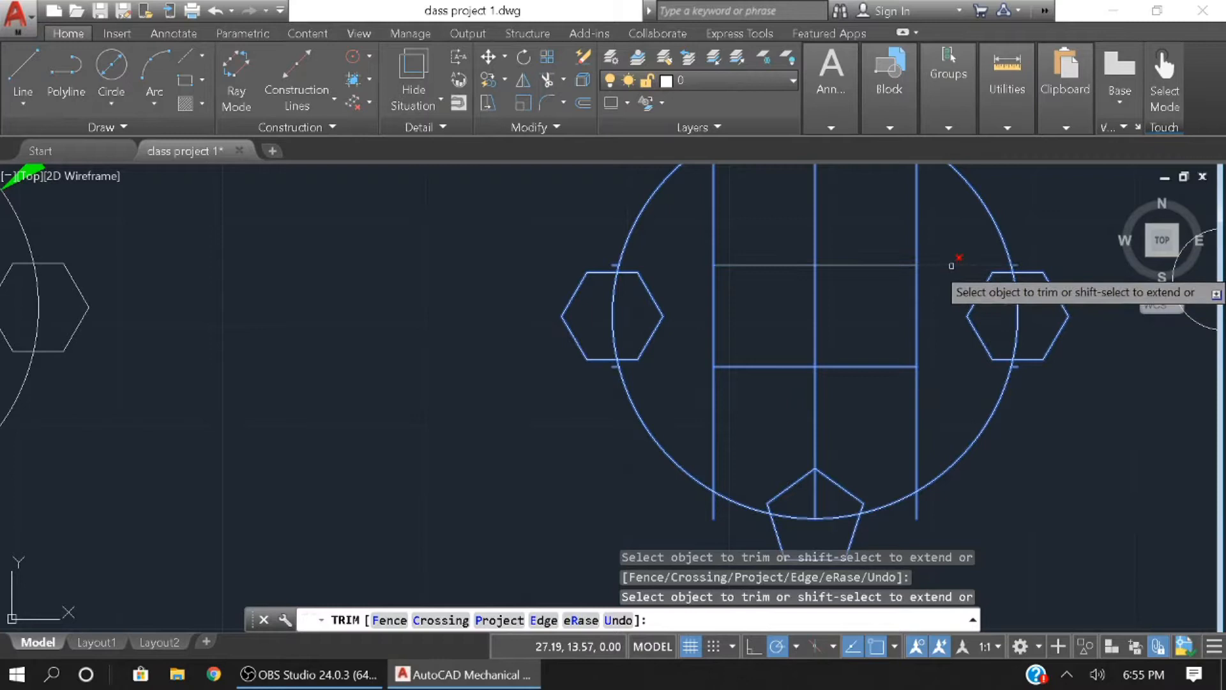
Trim away the three vertical lines inside the large circle with one crossing selection between the horizontal lines and the pentagon
click(958, 416)
click(671, 419)
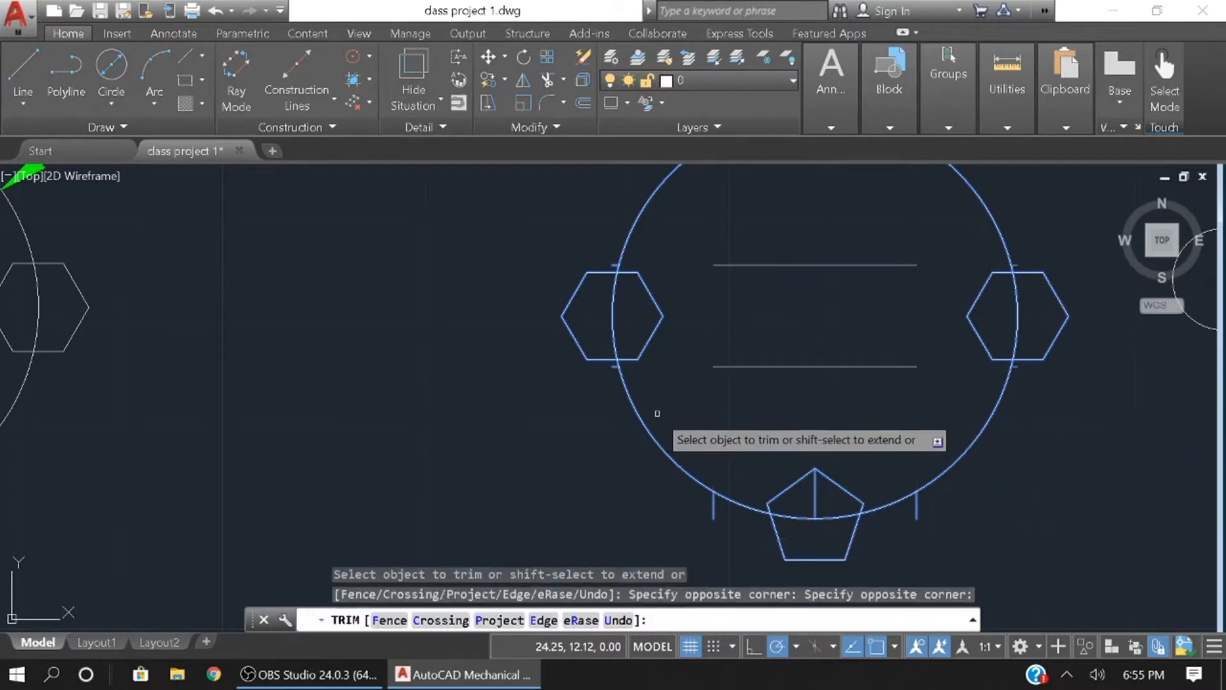
scroll(740, 422, down, 2)
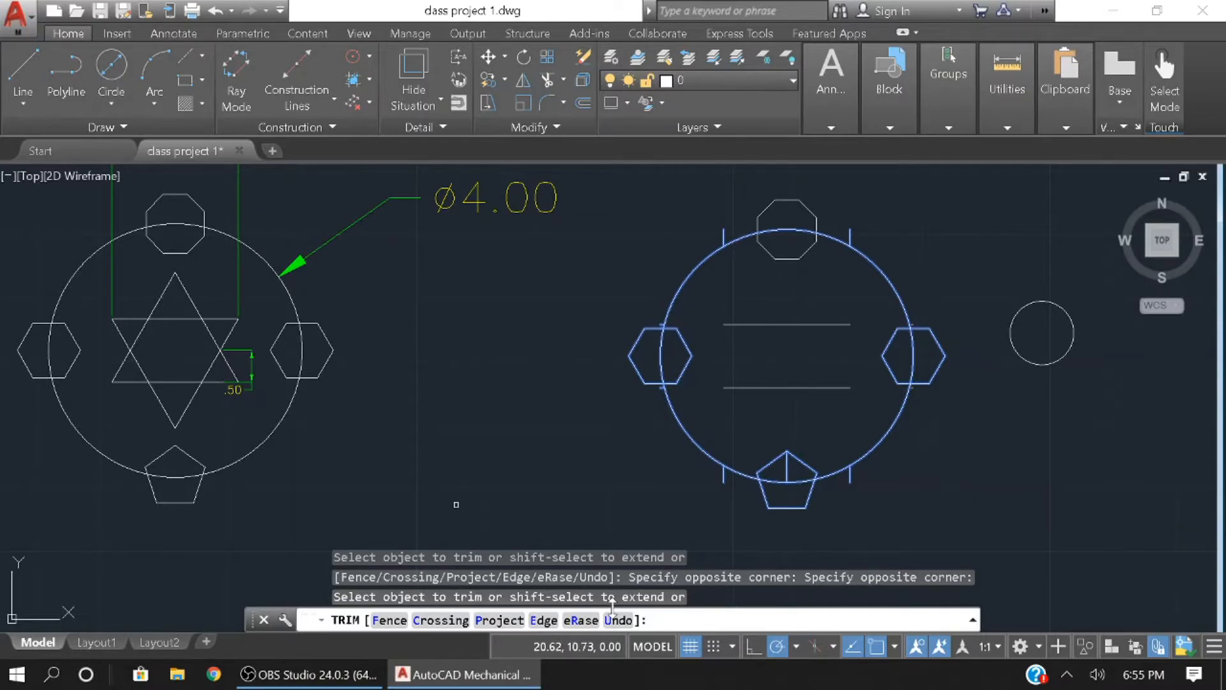
key(Escape)
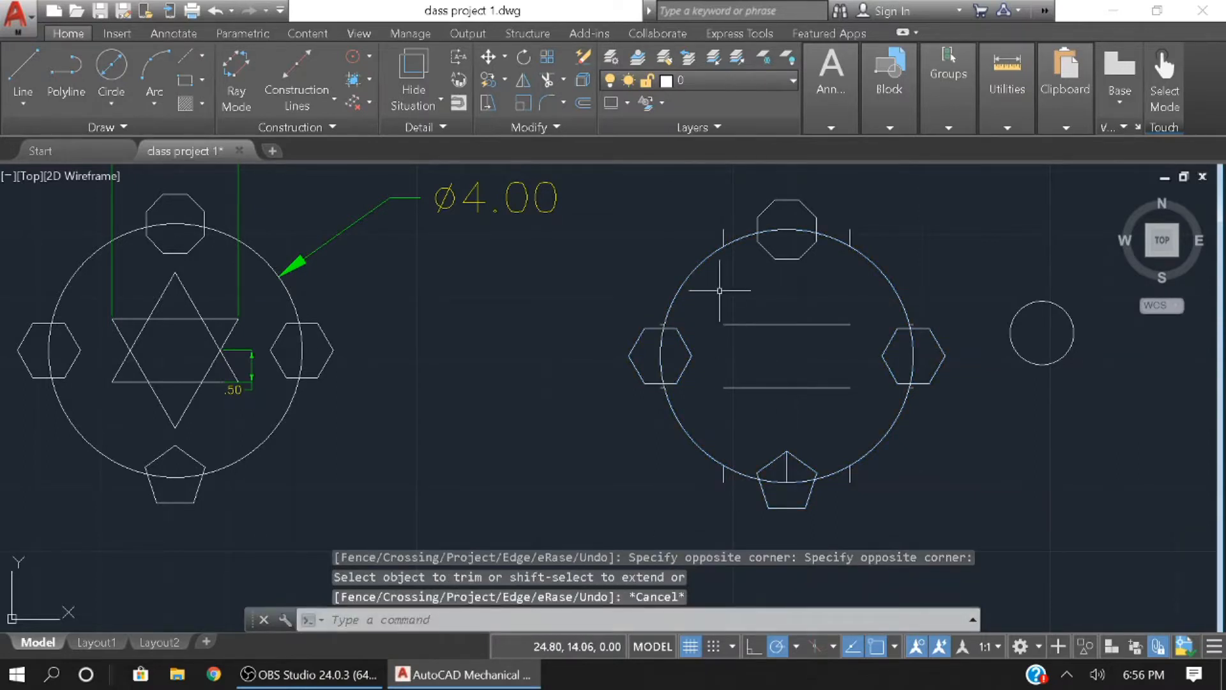
Erase the eight short line stubs left over around the large circle's edge
click(724, 235)
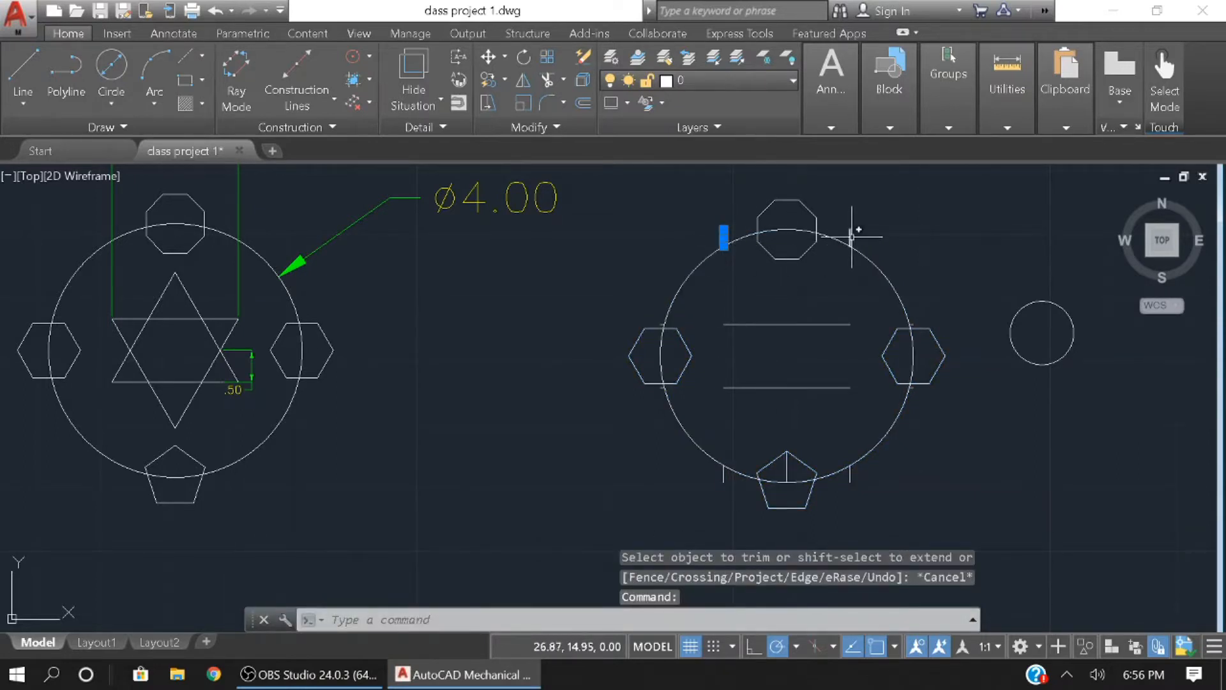
click(851, 236)
click(852, 477)
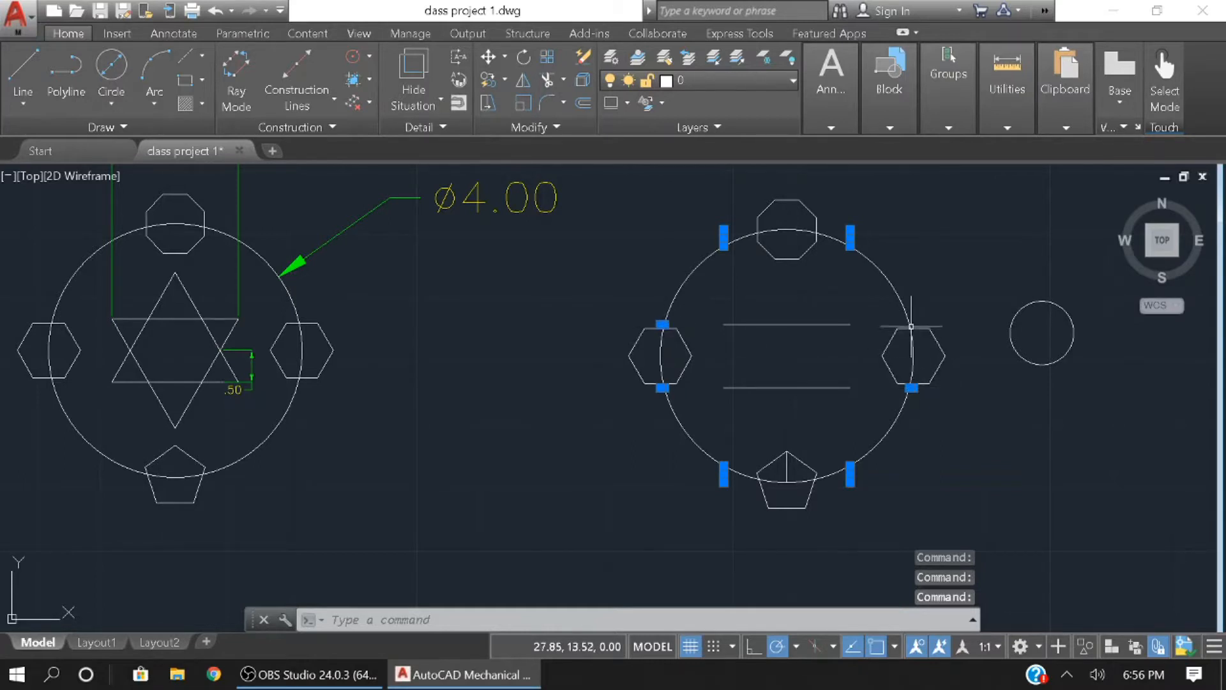
scroll(912, 324, up, 5)
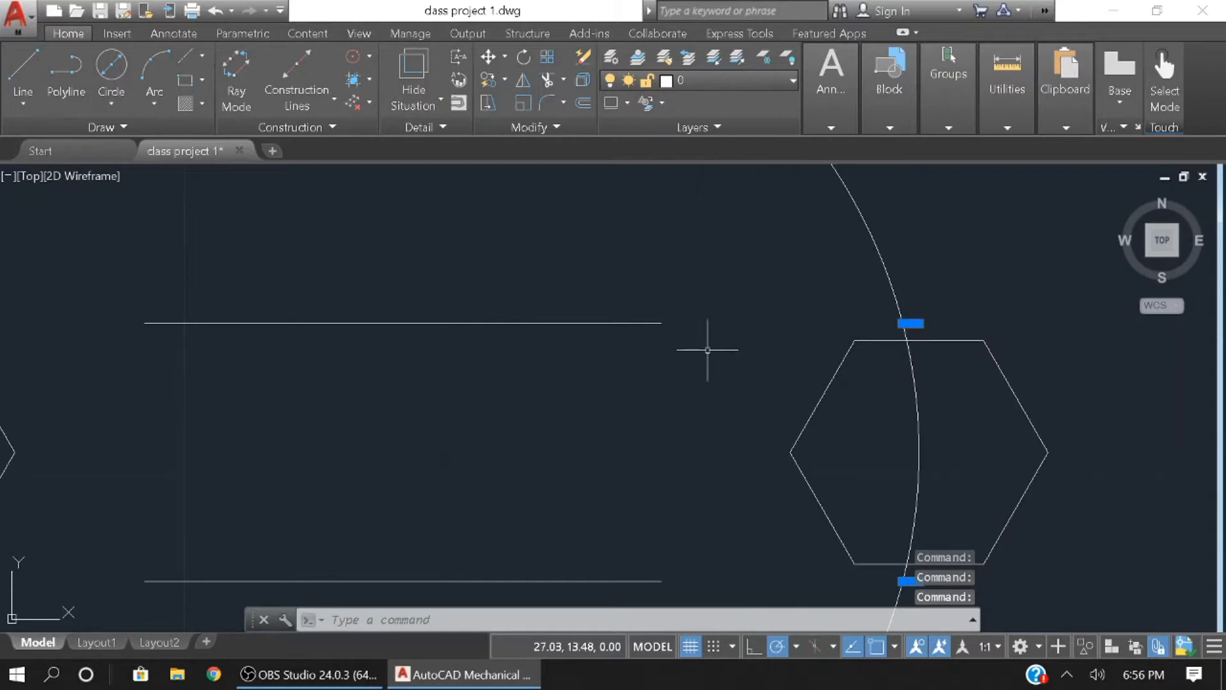
key(Delete)
scroll(708, 349, down, 4)
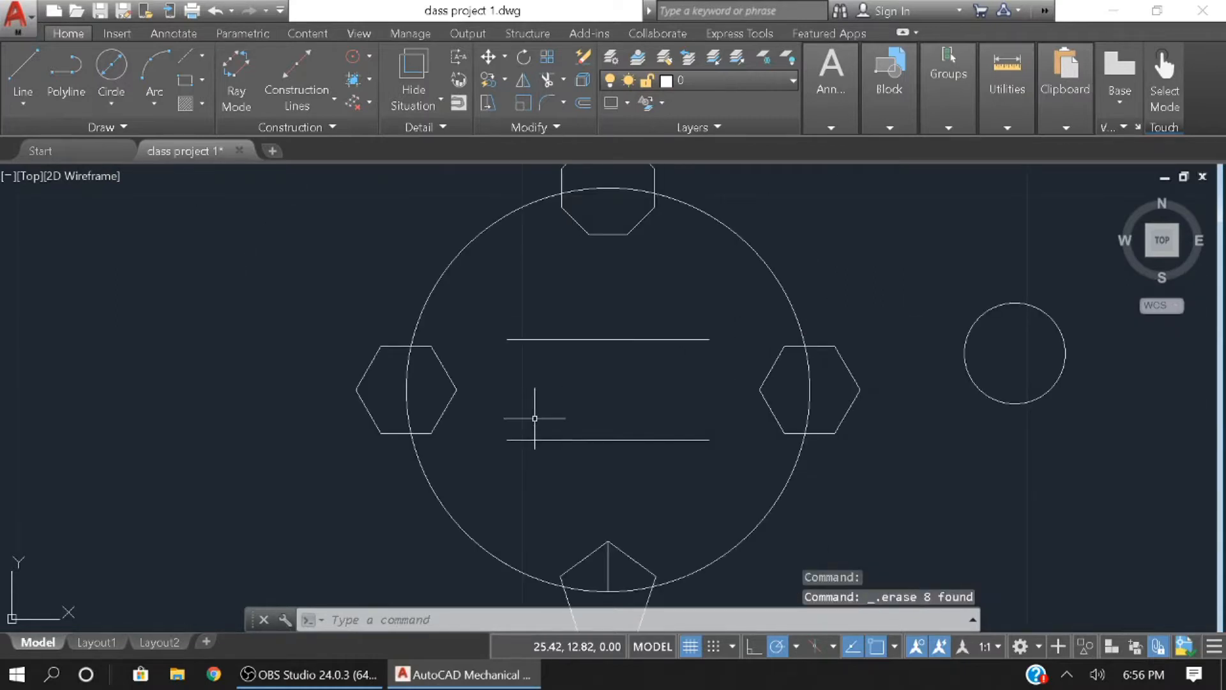
Draw the upright triangle's sides from the lower line's left endpoint, 2 long at 60°, and back down to its right endpoint
middle_drag(572, 406, 679, 382)
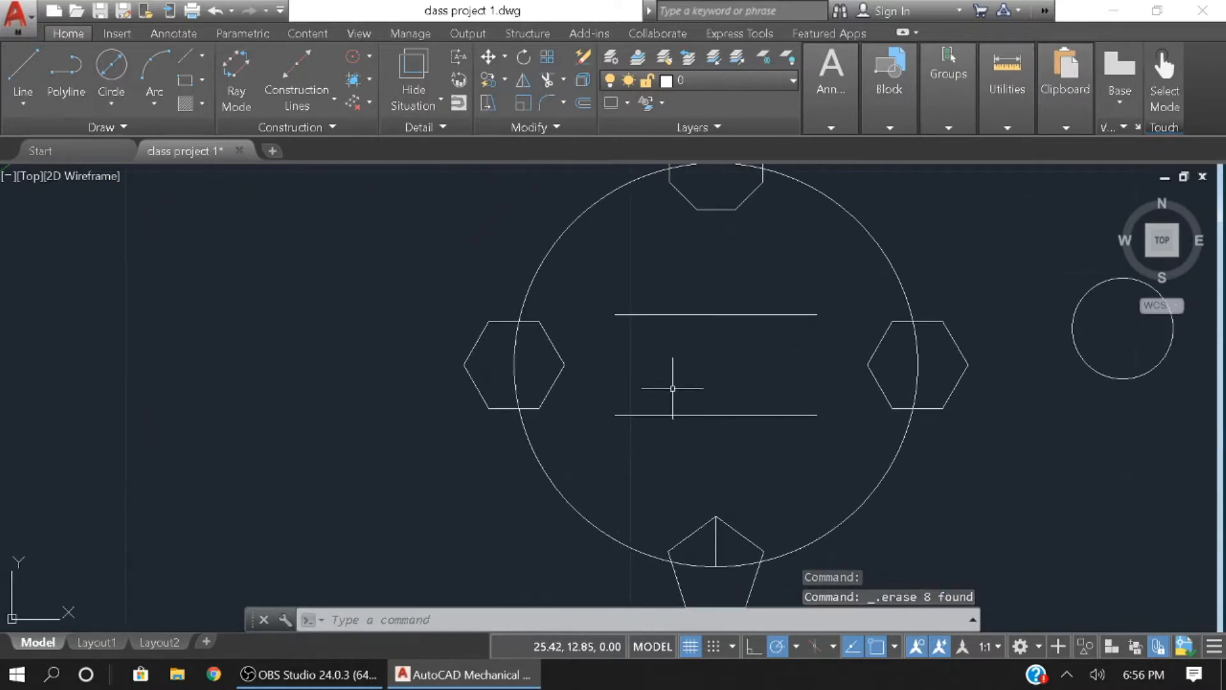
click(21, 91)
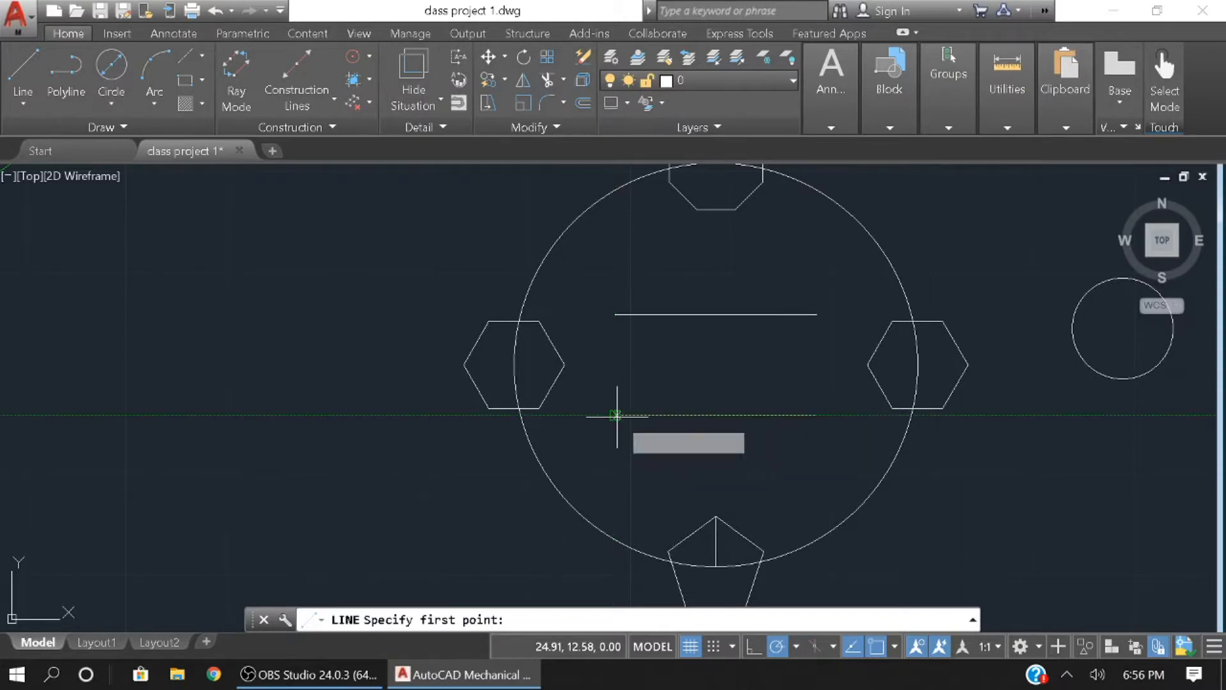
click(894, 646)
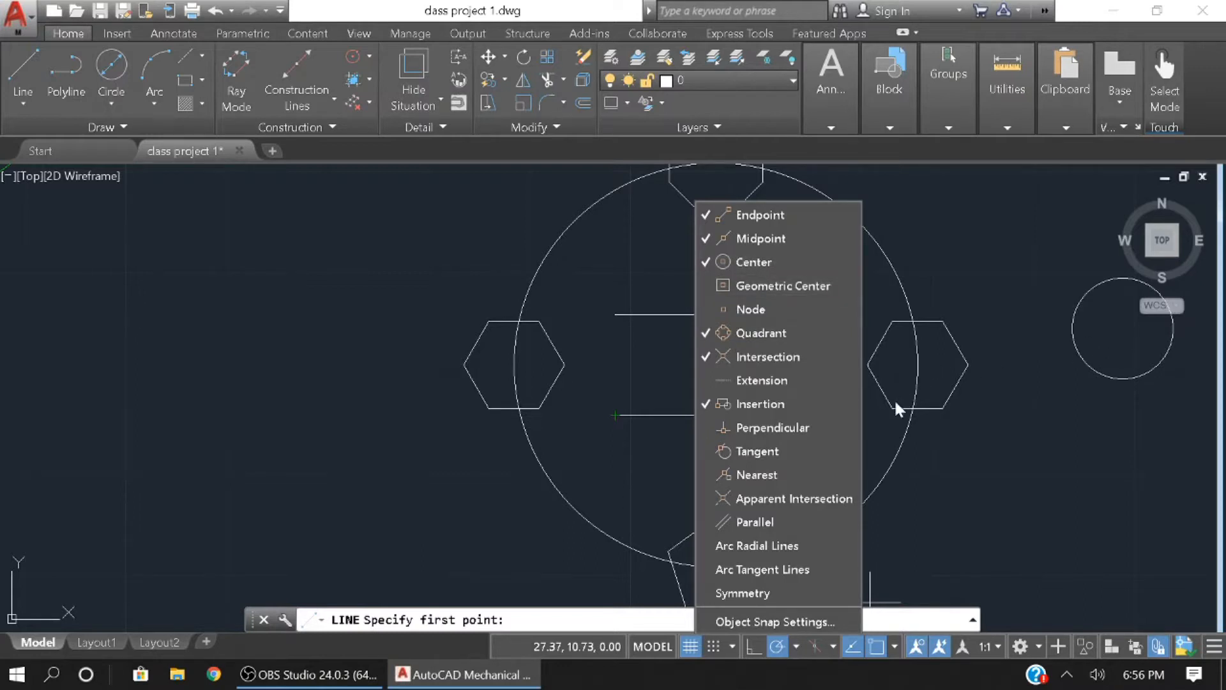
click(884, 431)
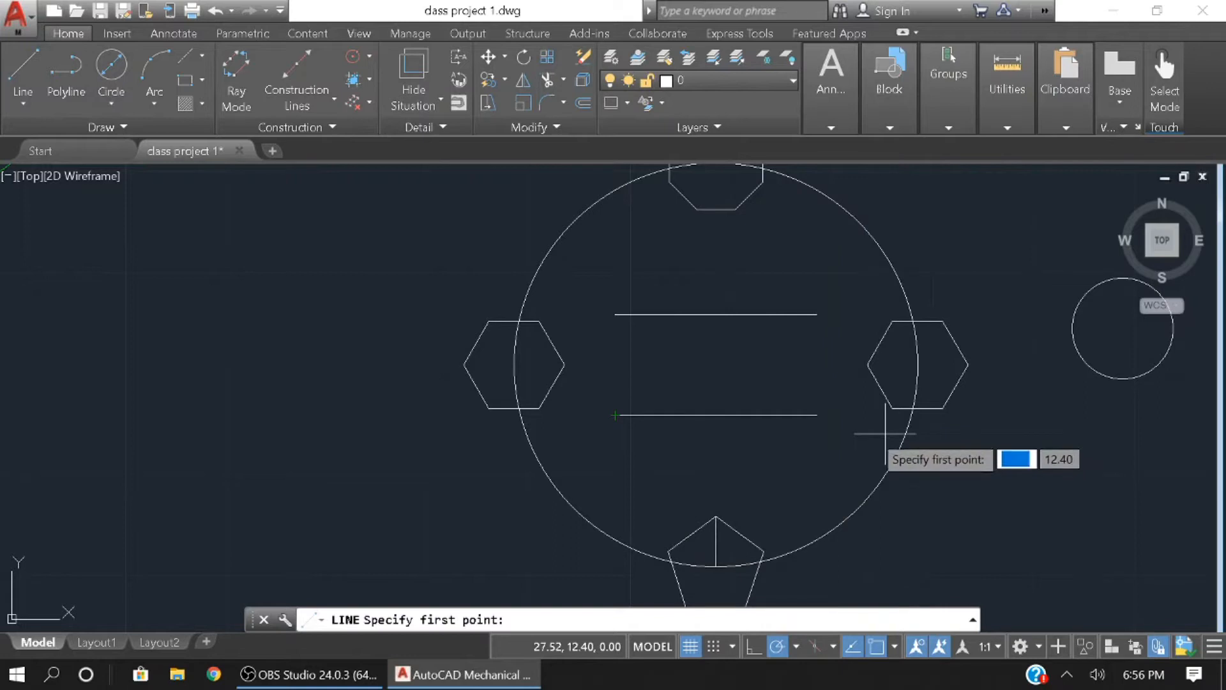
click(615, 414)
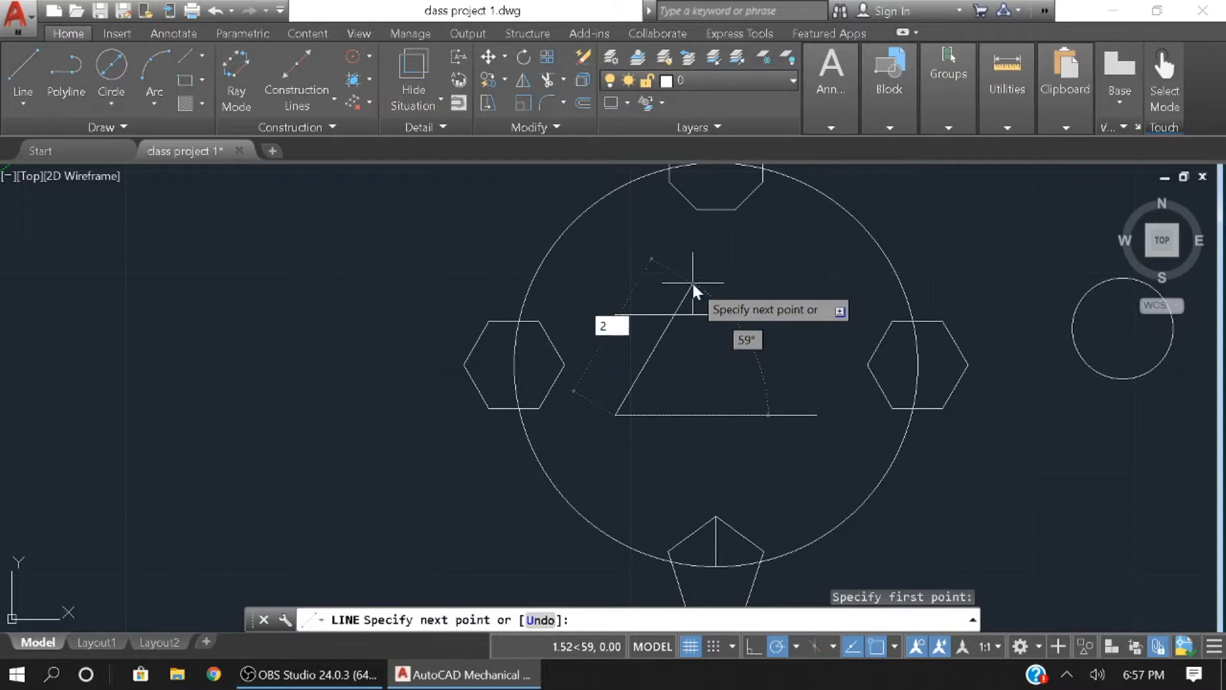
text(2)
key(Tab)
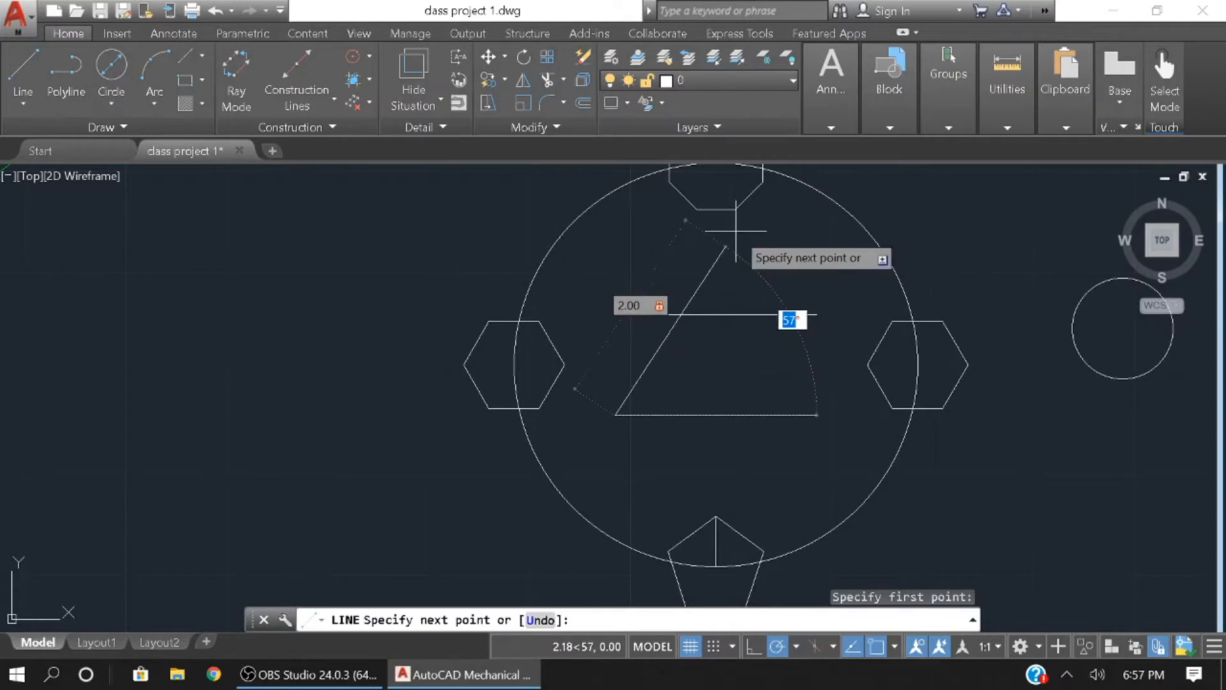
text(60)
key(Return)
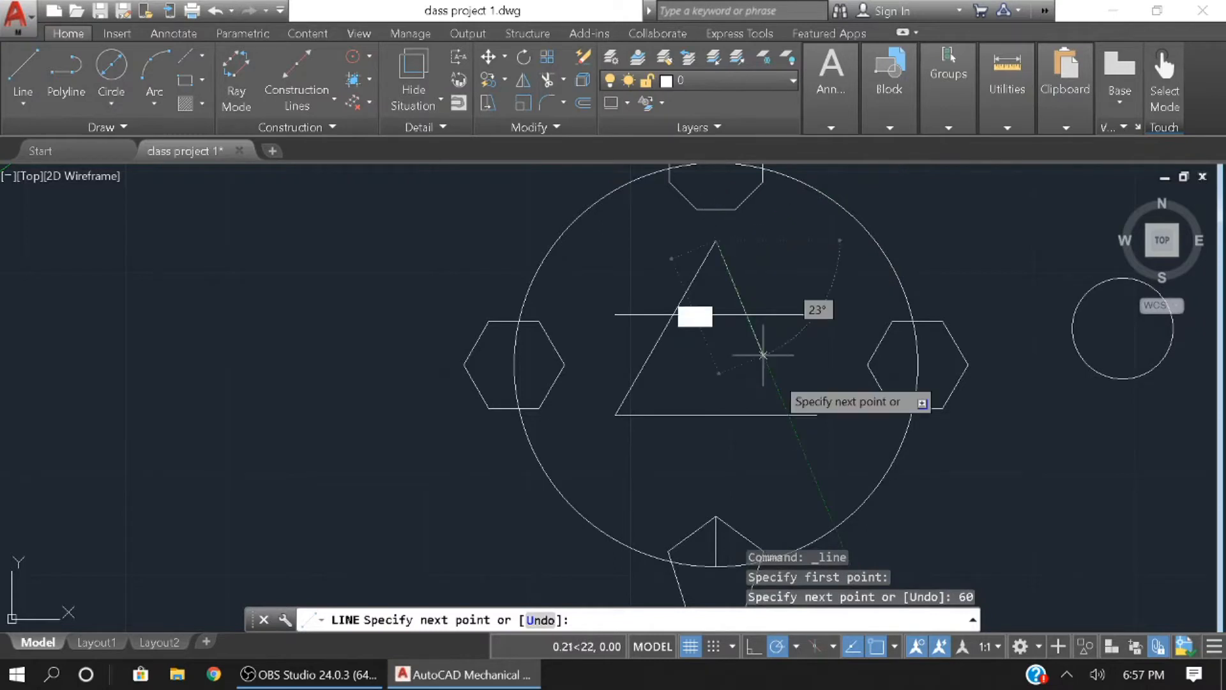
click(817, 415)
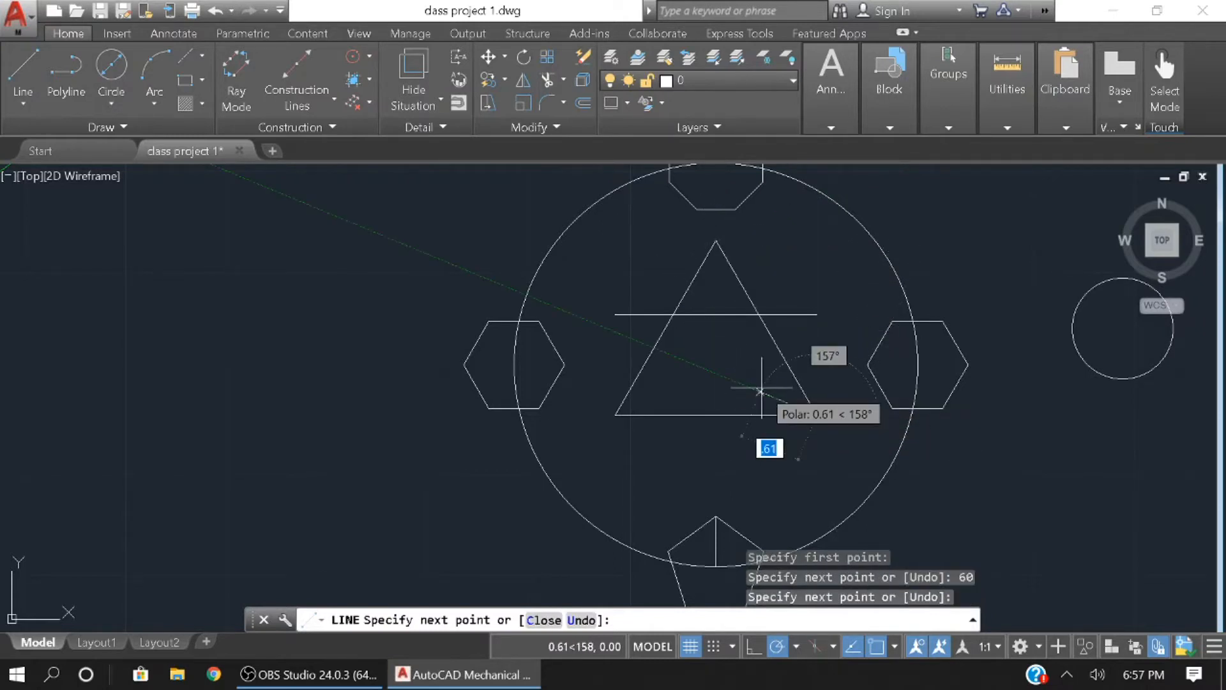
key(Escape)
Draw the inverted triangle's sides from the upper line's left endpoint, 2 long at 60° downward, and back up to its right endpoint
text(l)
key(Return)
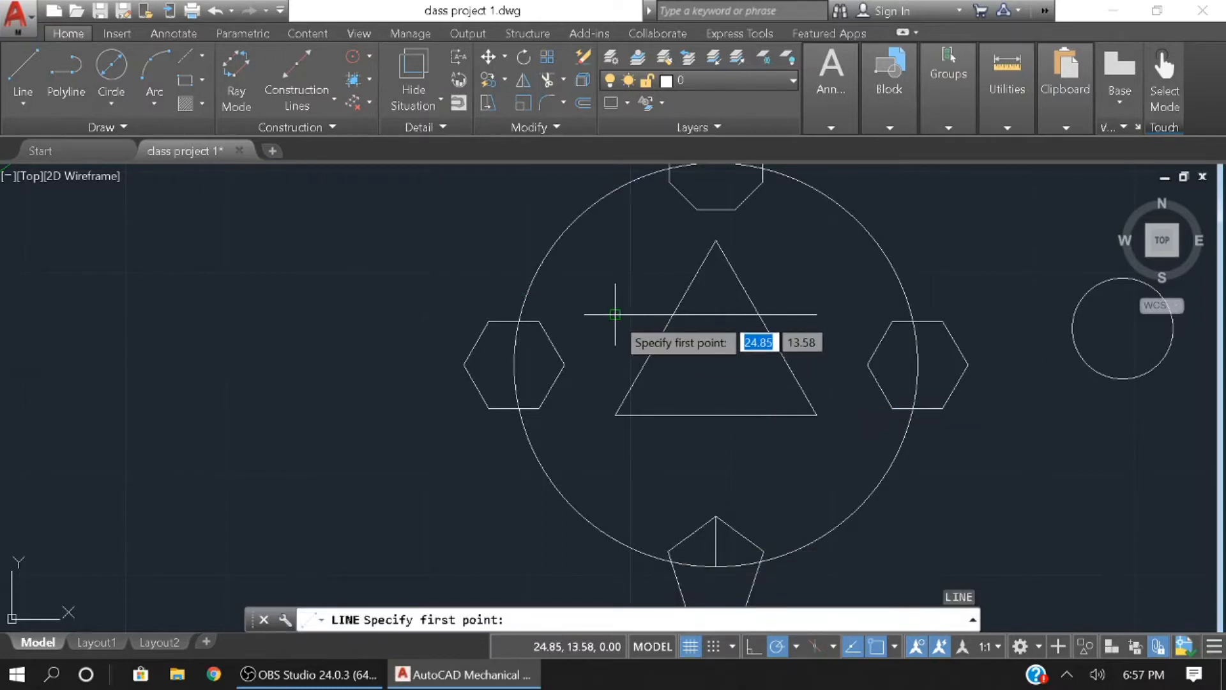
click(615, 314)
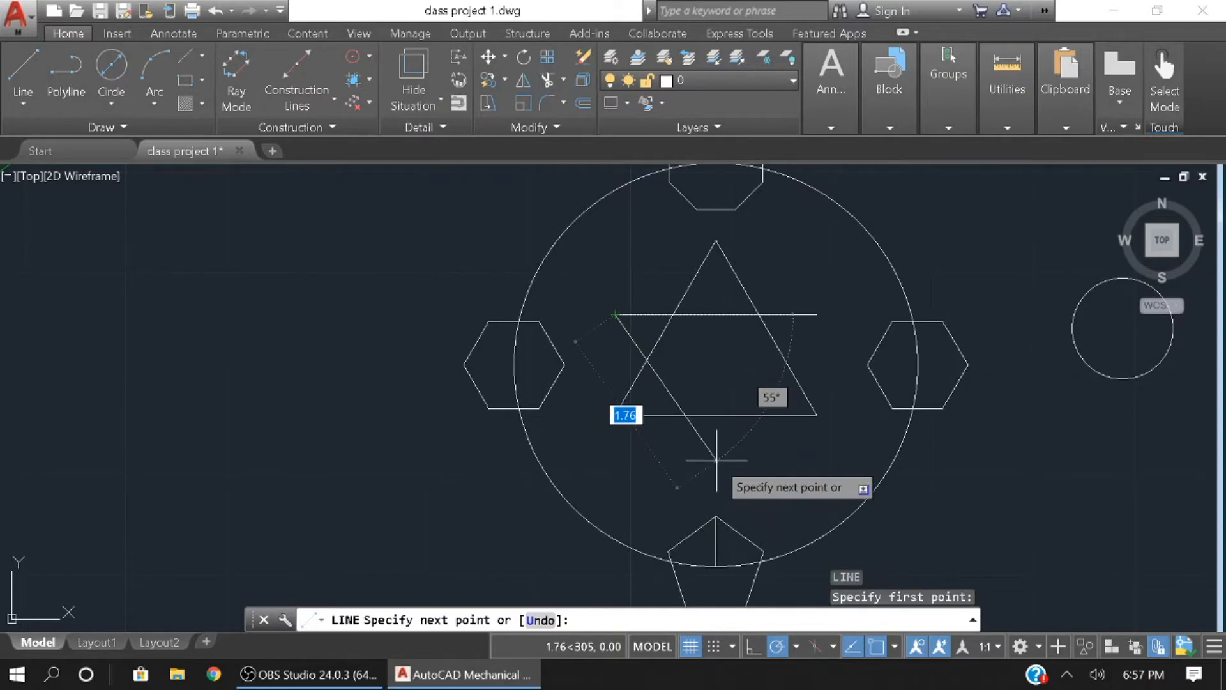
text(2)
key(Tab)
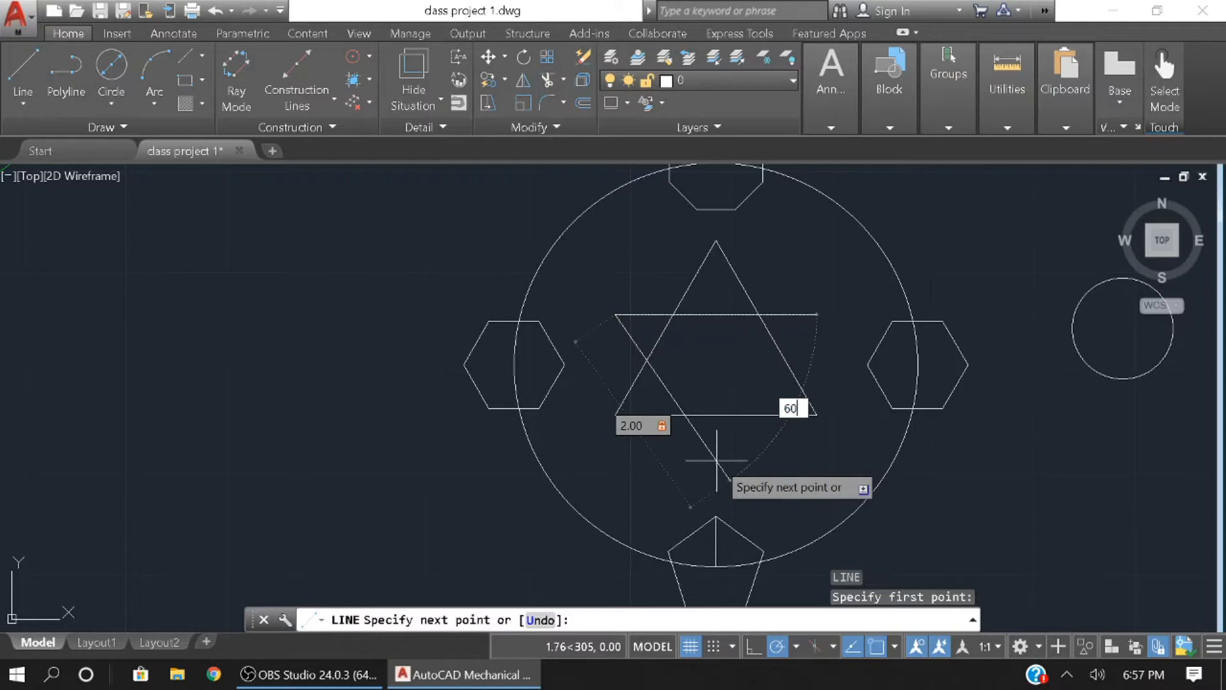
text(60)
key(Return)
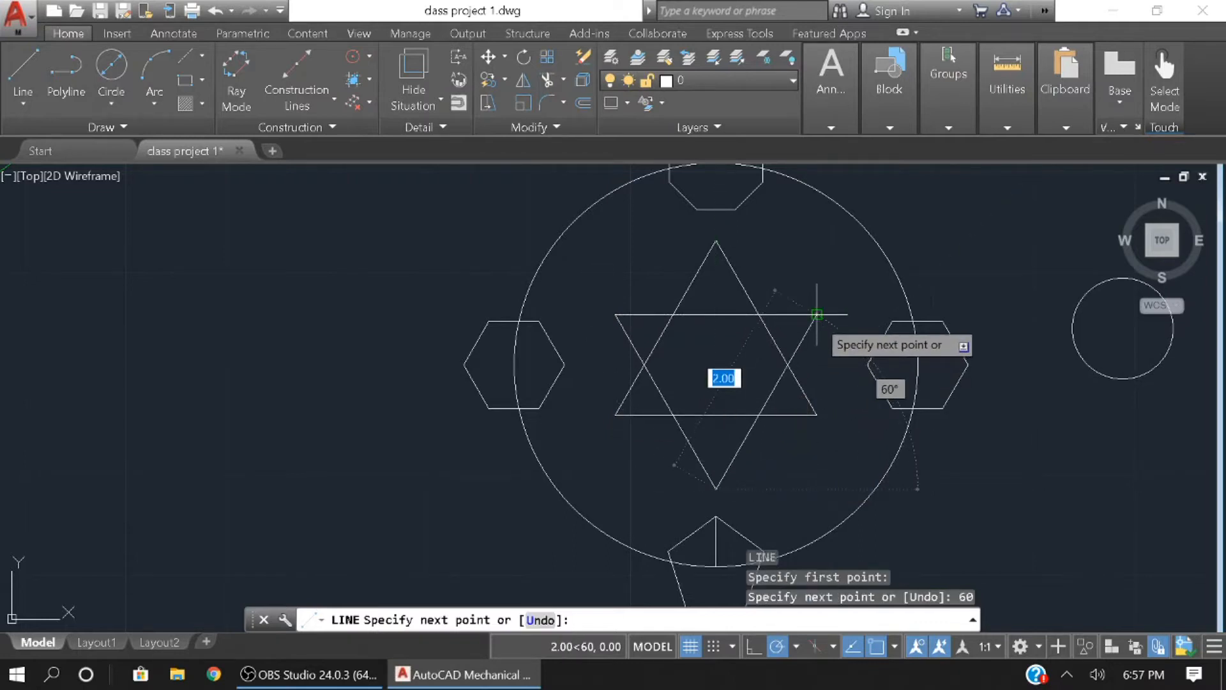
click(817, 314)
right_click(849, 439)
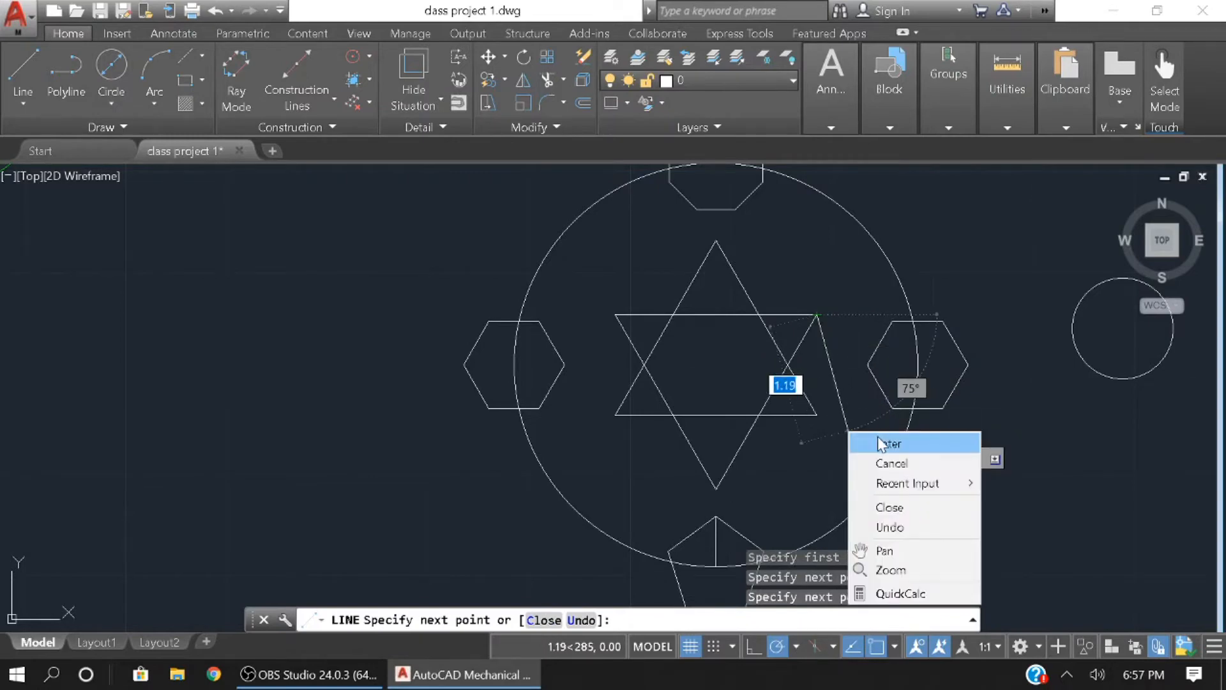
click(878, 441)
Erase the leftover piece of vertical center line inside the bottom pentagon
scroll(844, 441, down, 2)
middle_drag(818, 448, 724, 406)
key(Return)
click(669, 462)
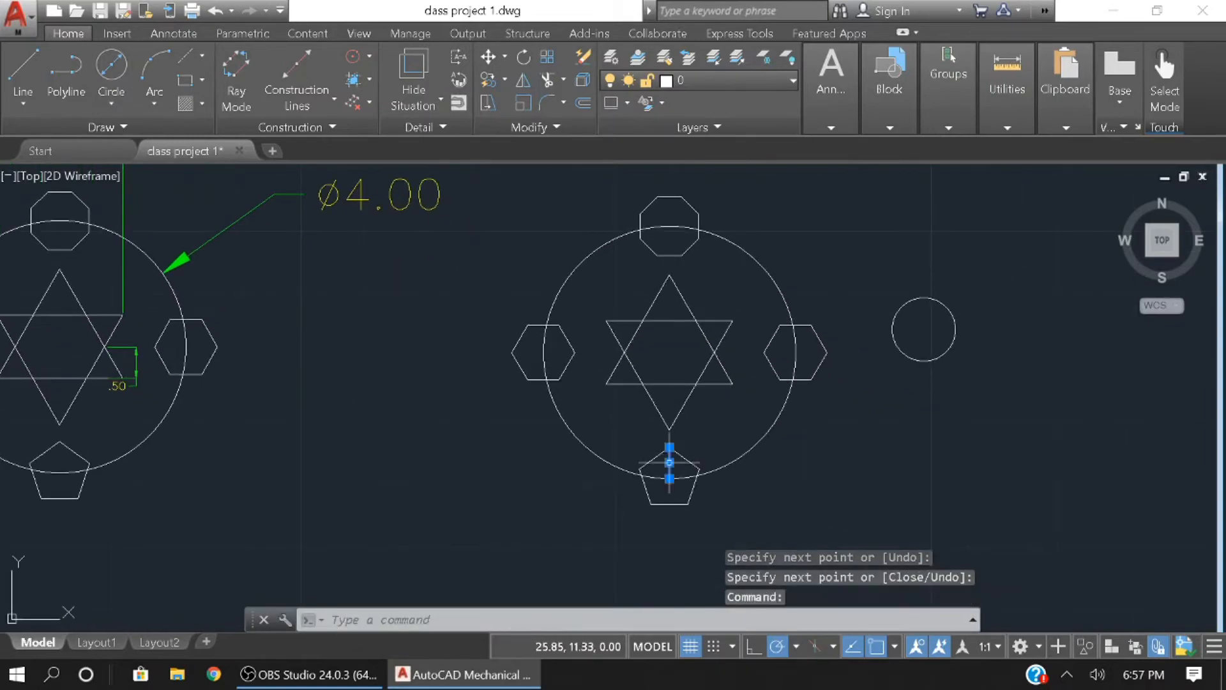
key(Delete)
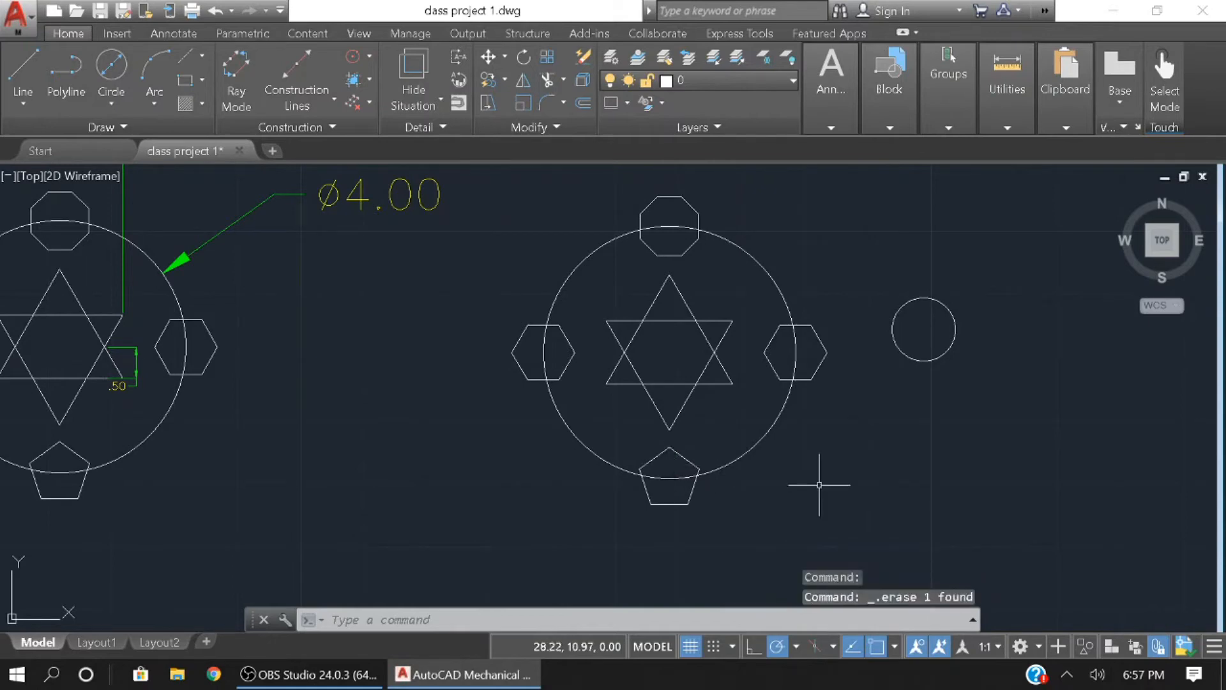
Add a diameter dimension to the large circle of the new figure, placing its text outside the circle at the upper right
mouse_move(363, 444)
middle_down()
mouse_move(580, 487)
mouse_move(468, 466)
mouse_move(293, 480)
middle_up()
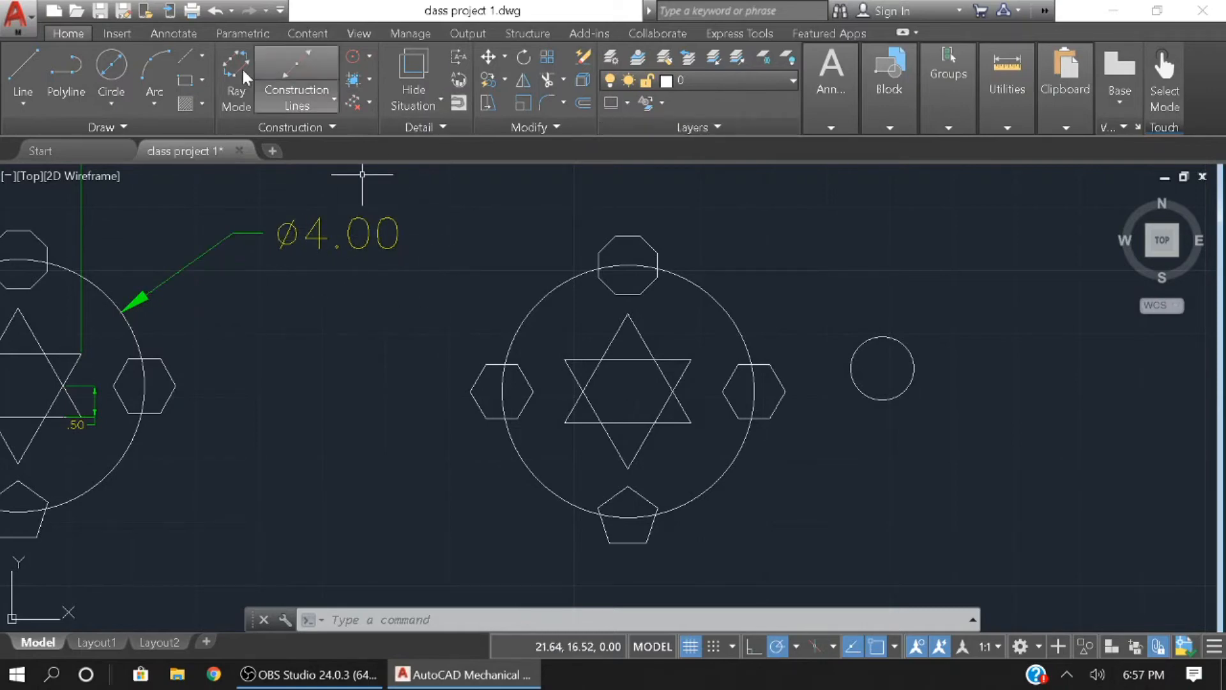
click(192, 37)
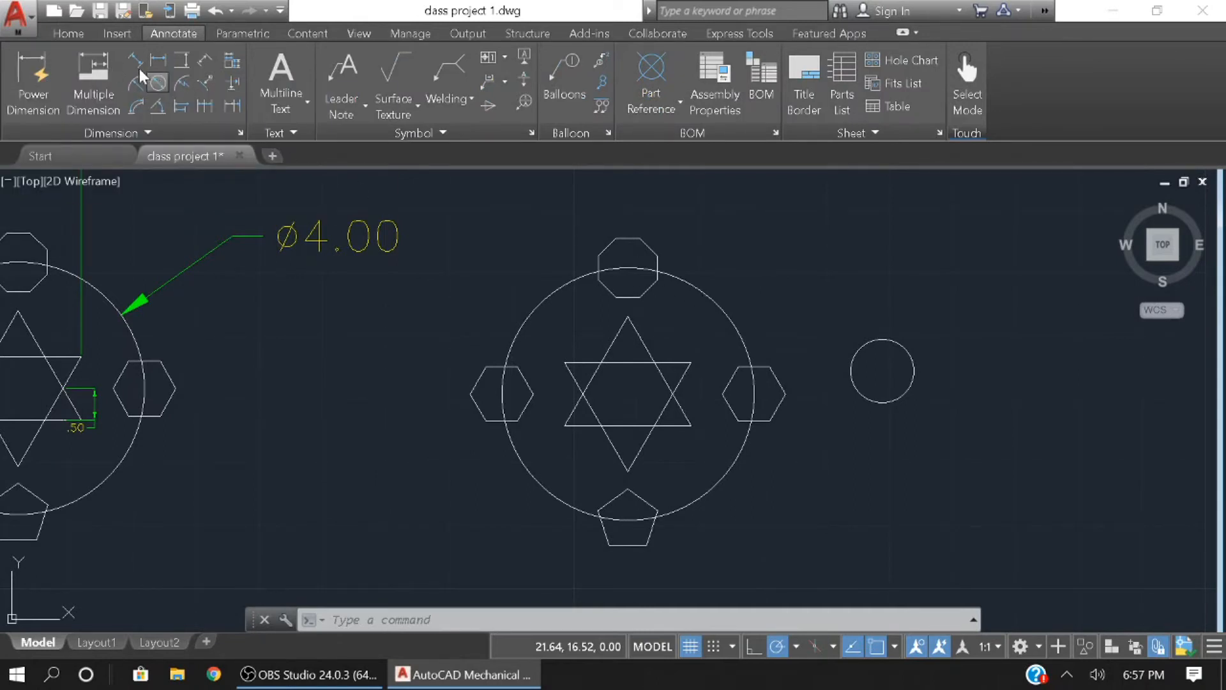
click(157, 84)
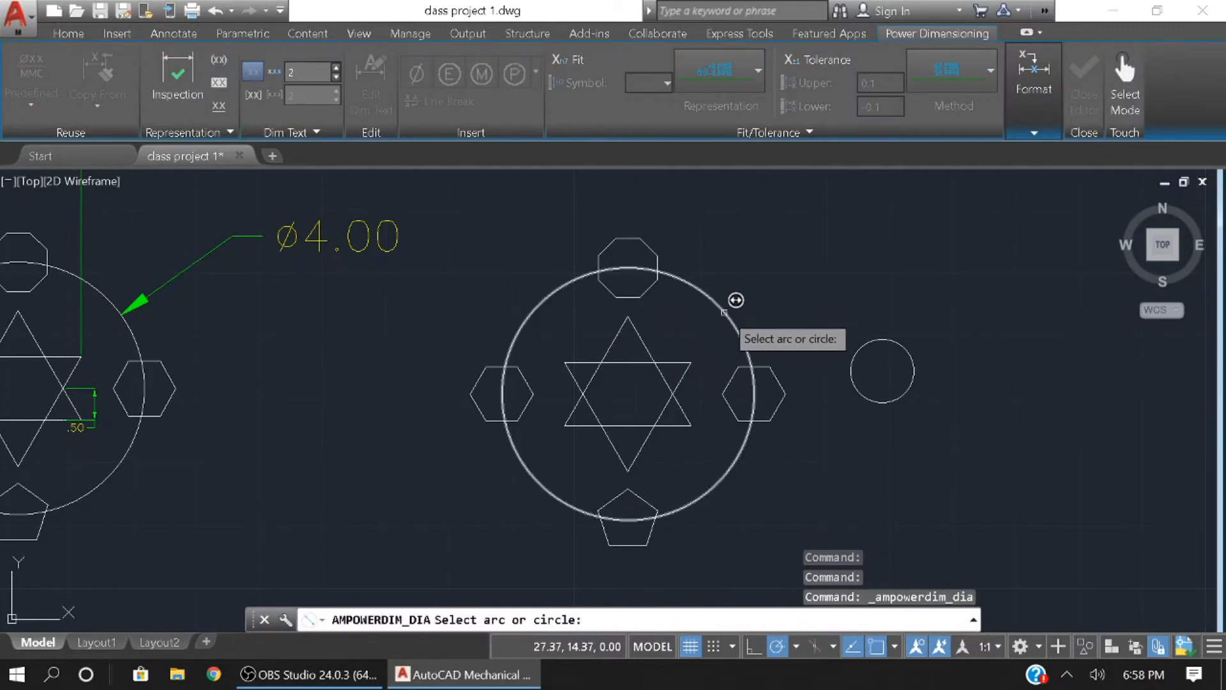
click(724, 313)
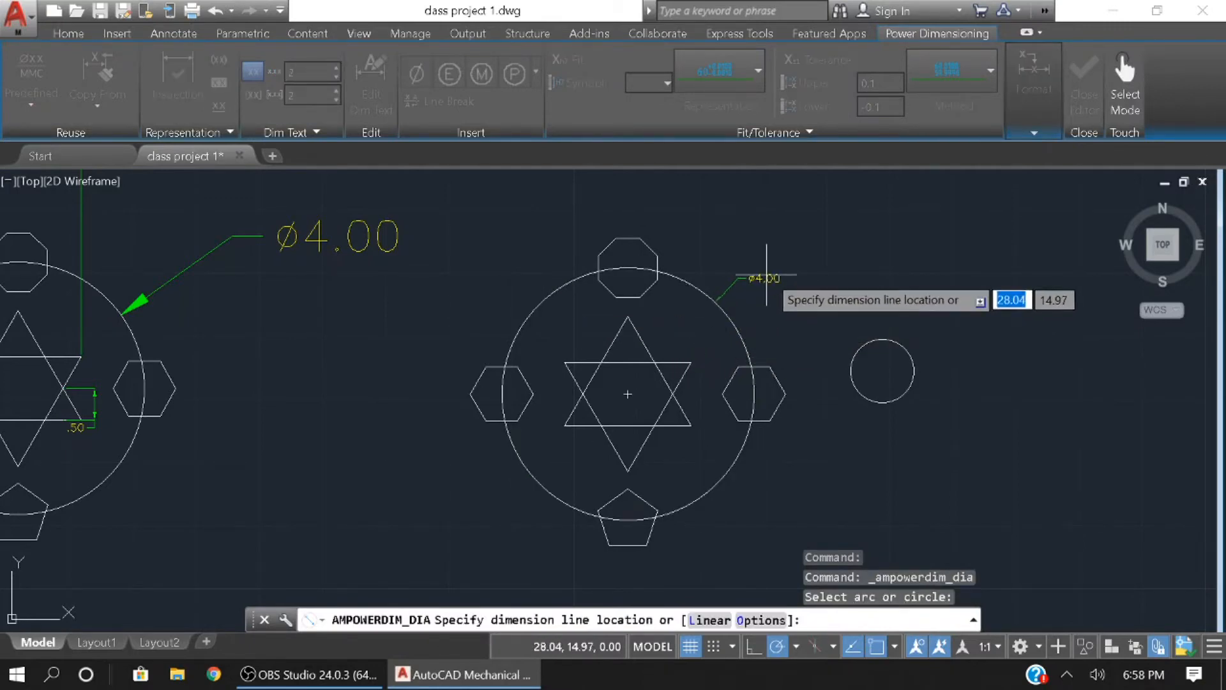
click(776, 264)
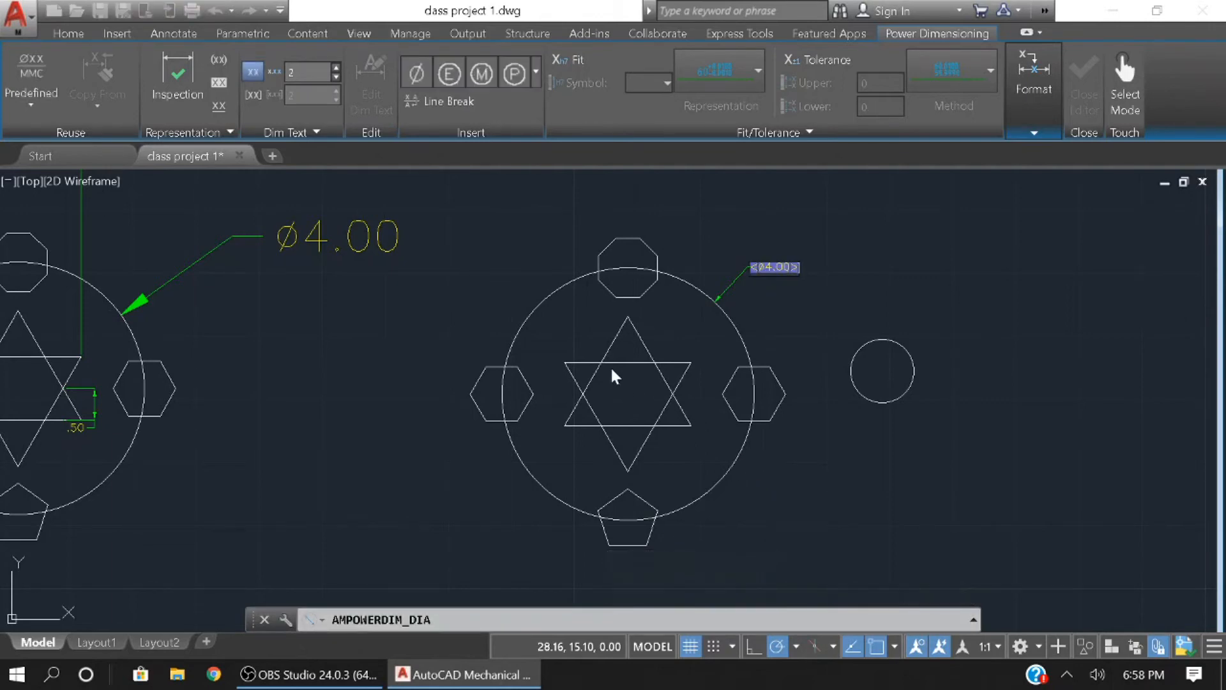
click(612, 370)
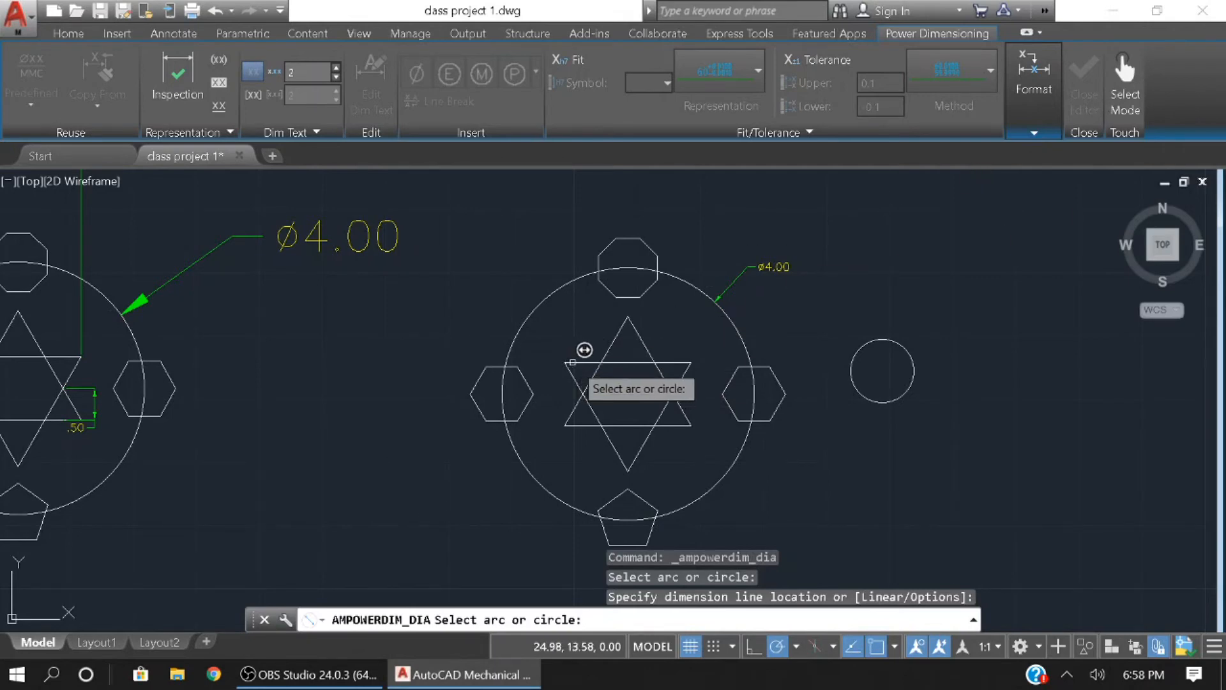
click(572, 363)
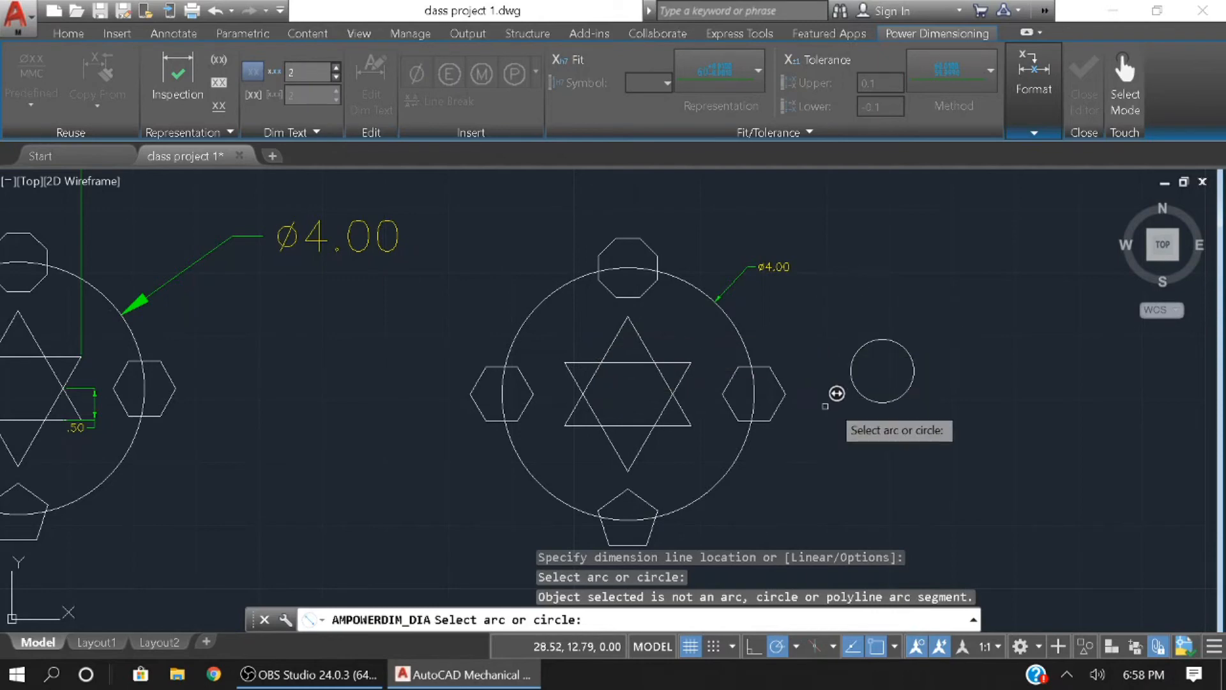
click(1124, 95)
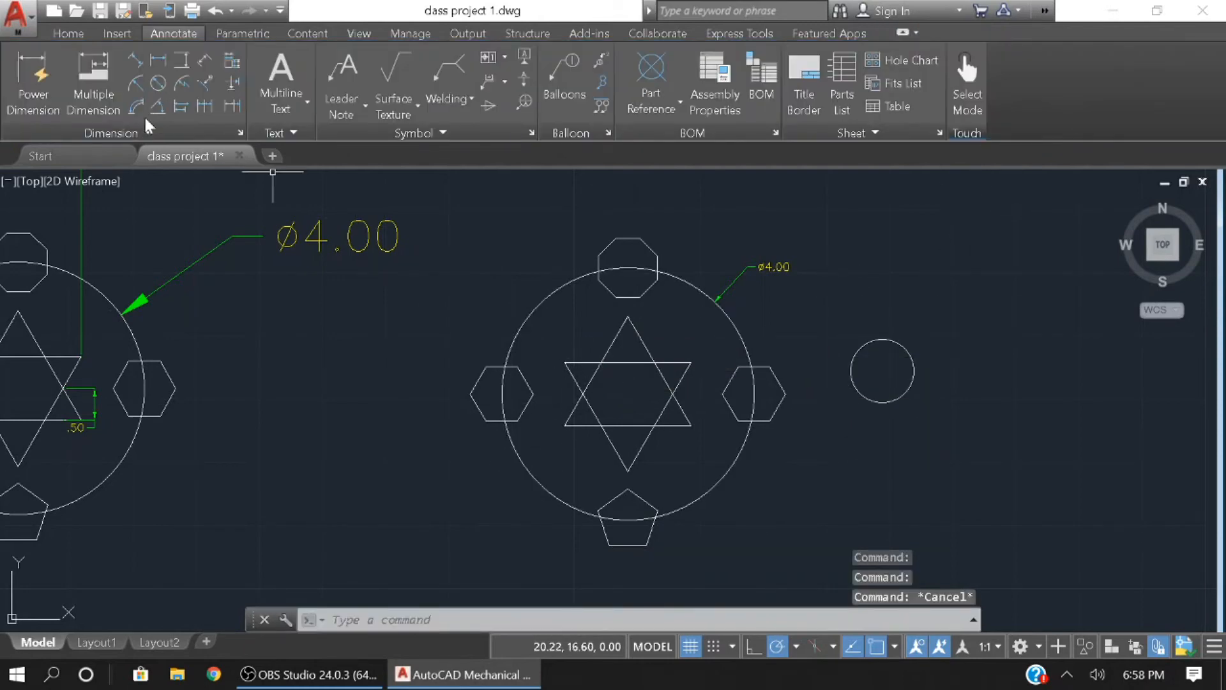
Add a horizontal power dimension across the star's upper line from endpoint to endpoint, placing it above the octagon
click(46, 81)
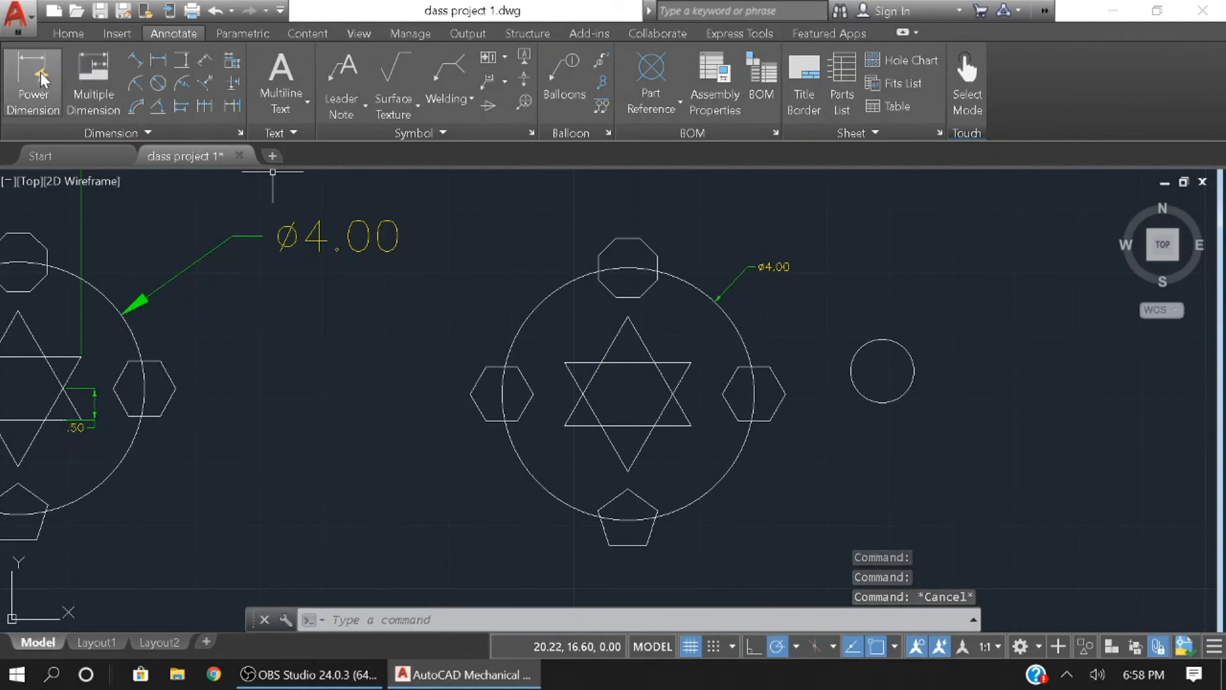
click(566, 362)
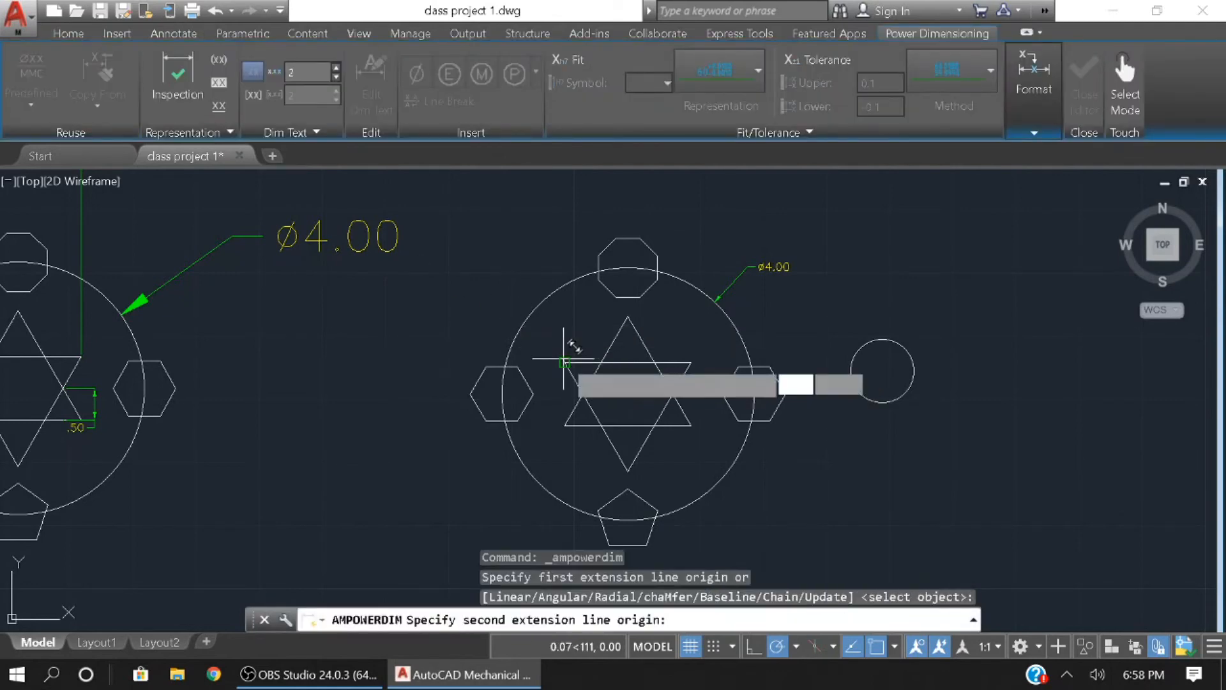
click(692, 362)
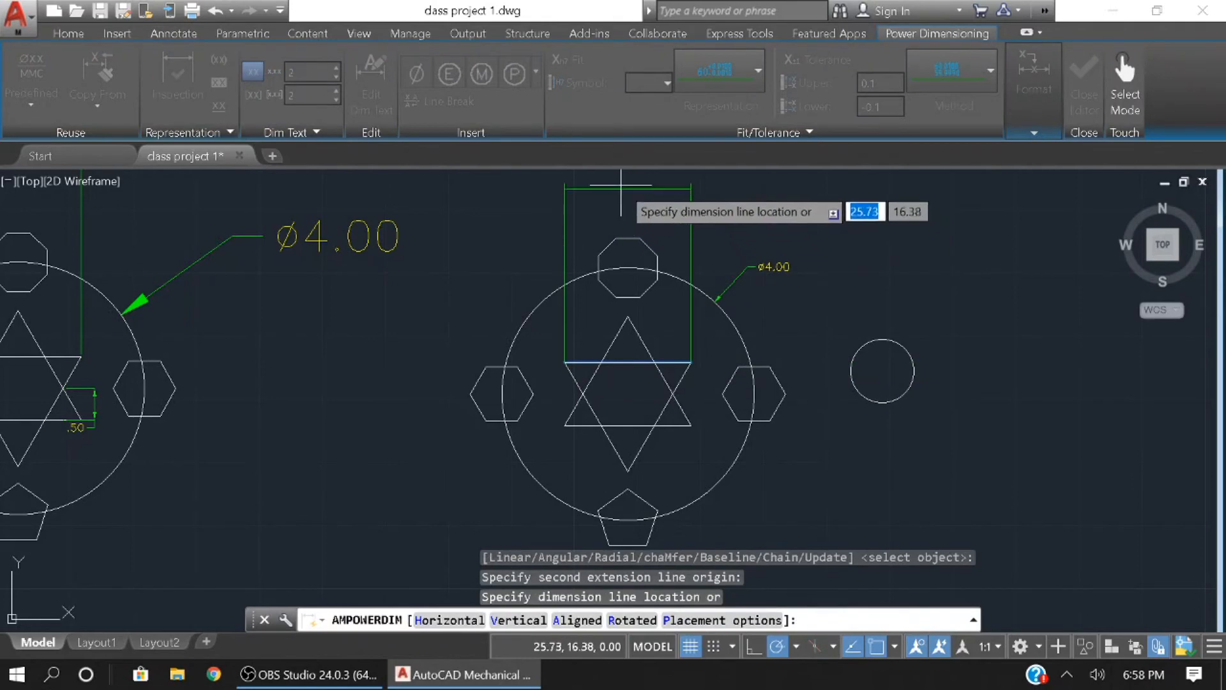
click(623, 211)
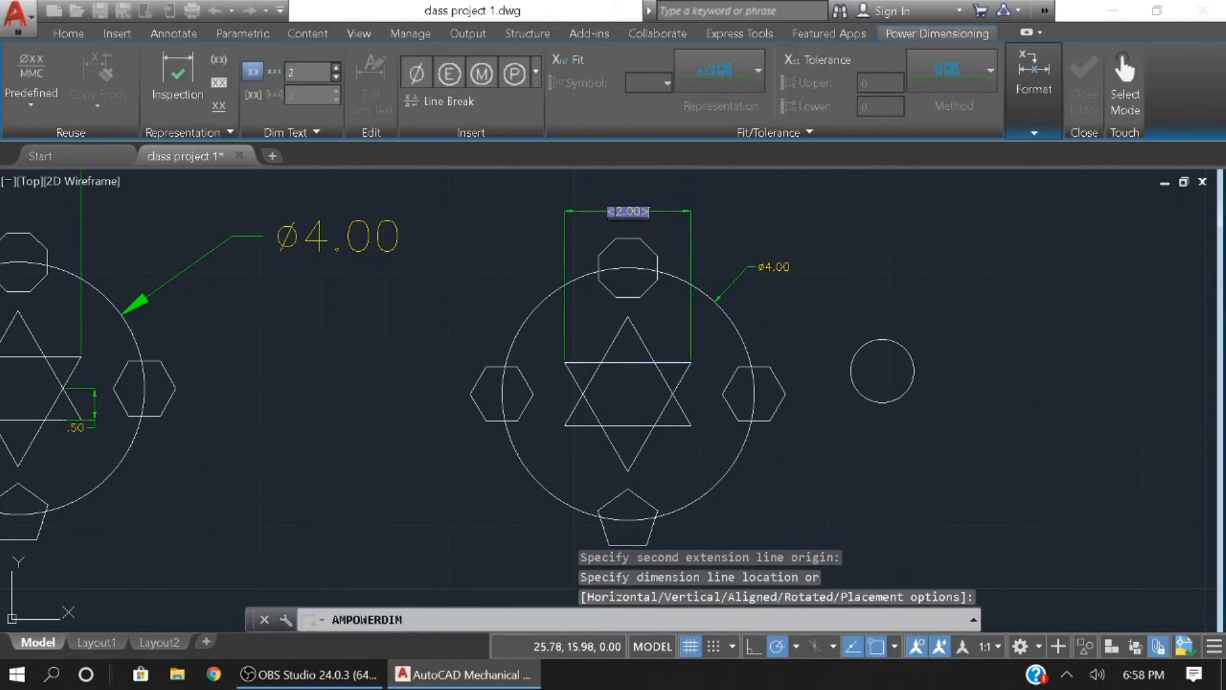
click(583, 348)
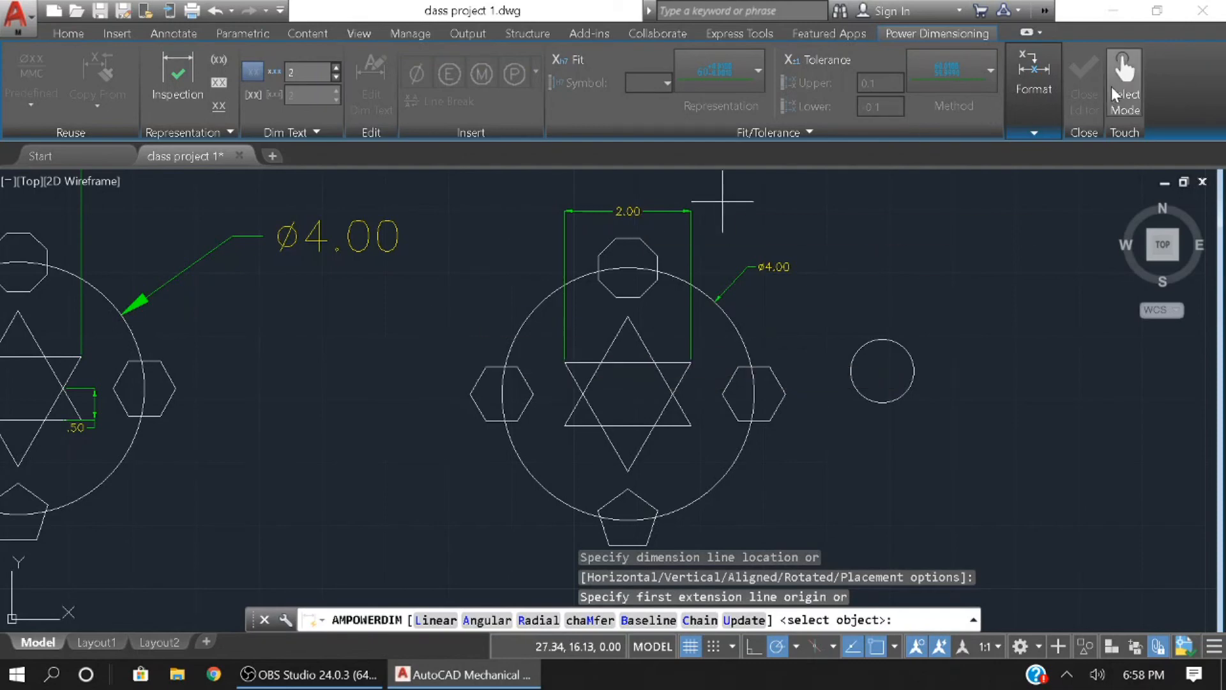
key(Escape)
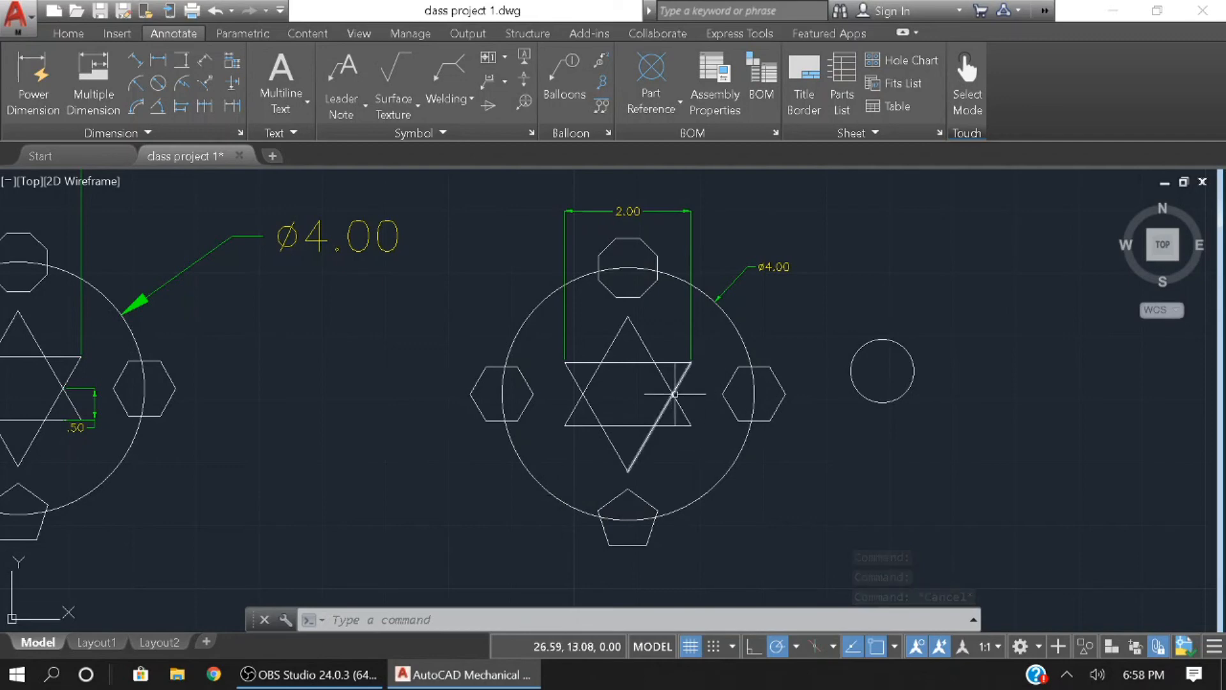
Add a vertical power dimension from the star's right-hand side intersection down to its lower line, placed just right of the star
click(33, 76)
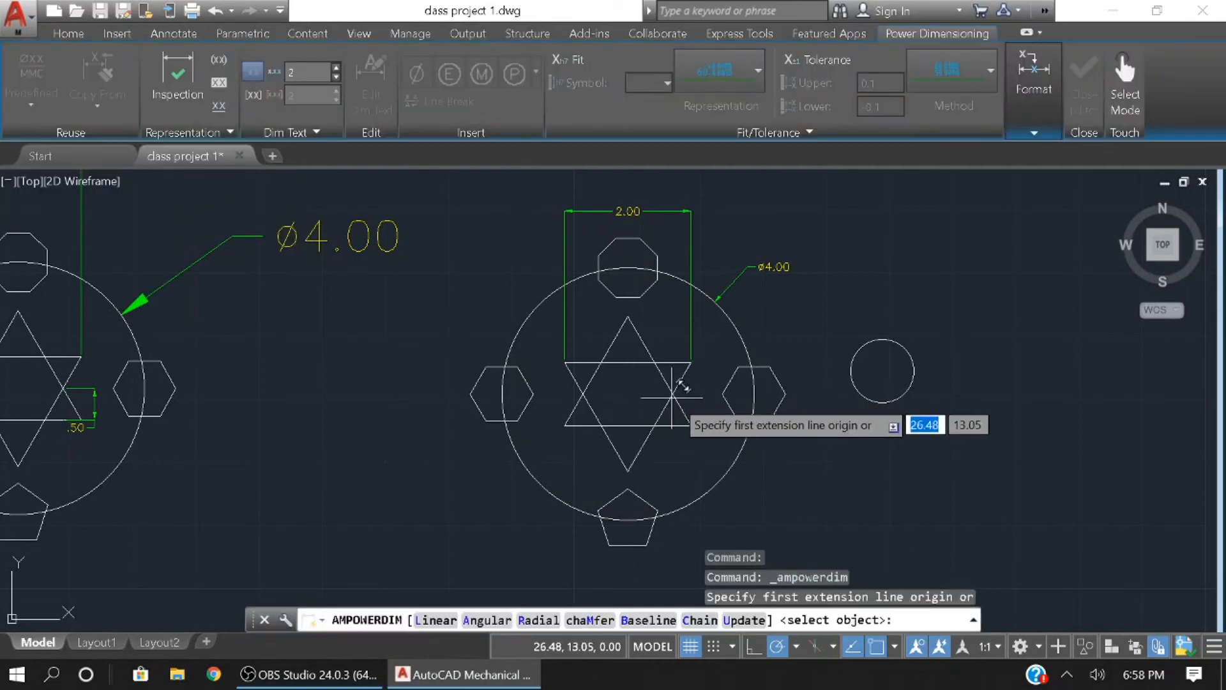
click(673, 393)
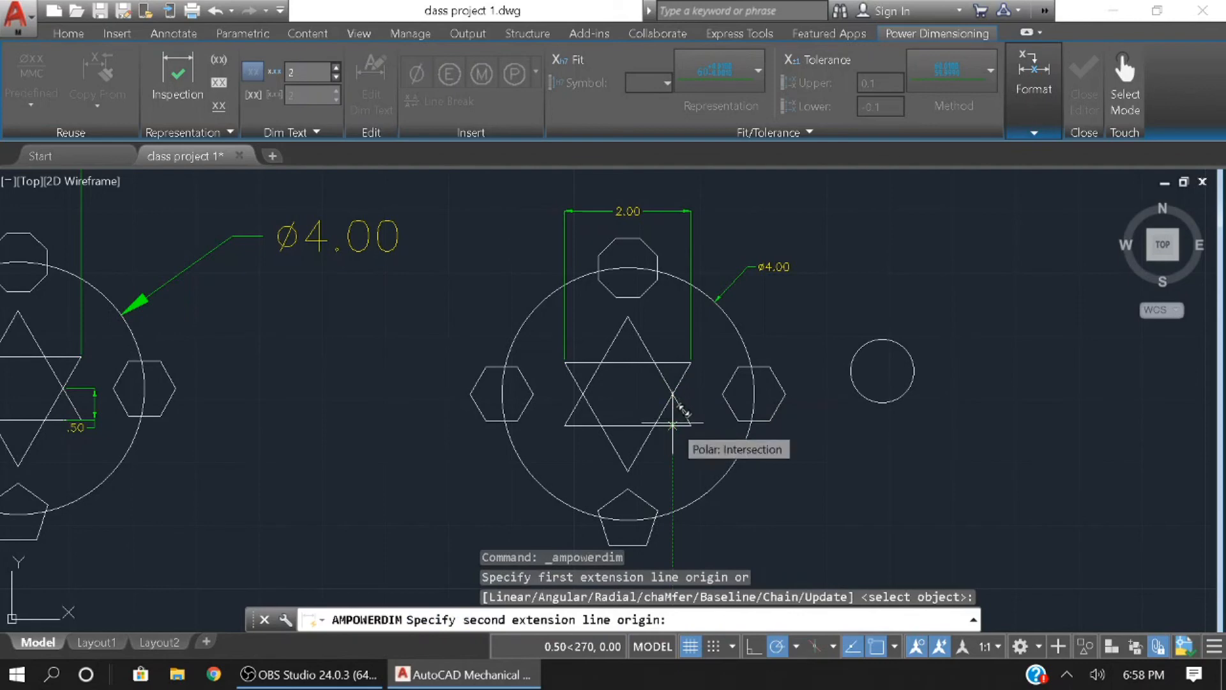
click(672, 424)
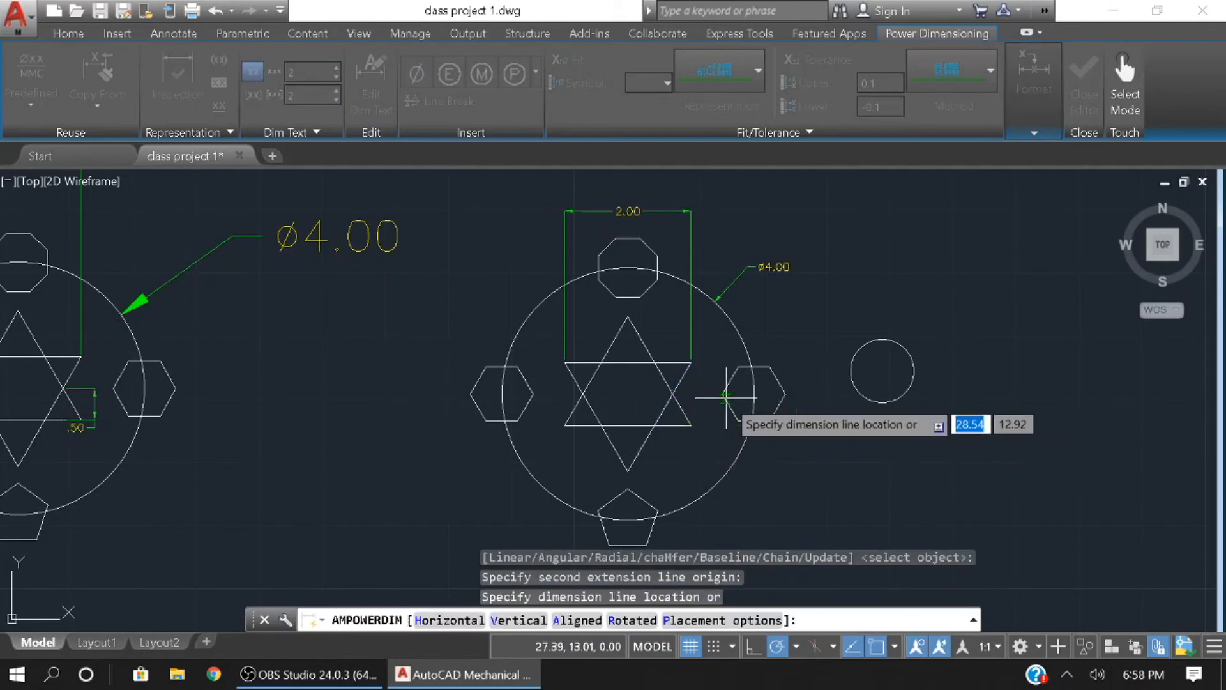
click(705, 399)
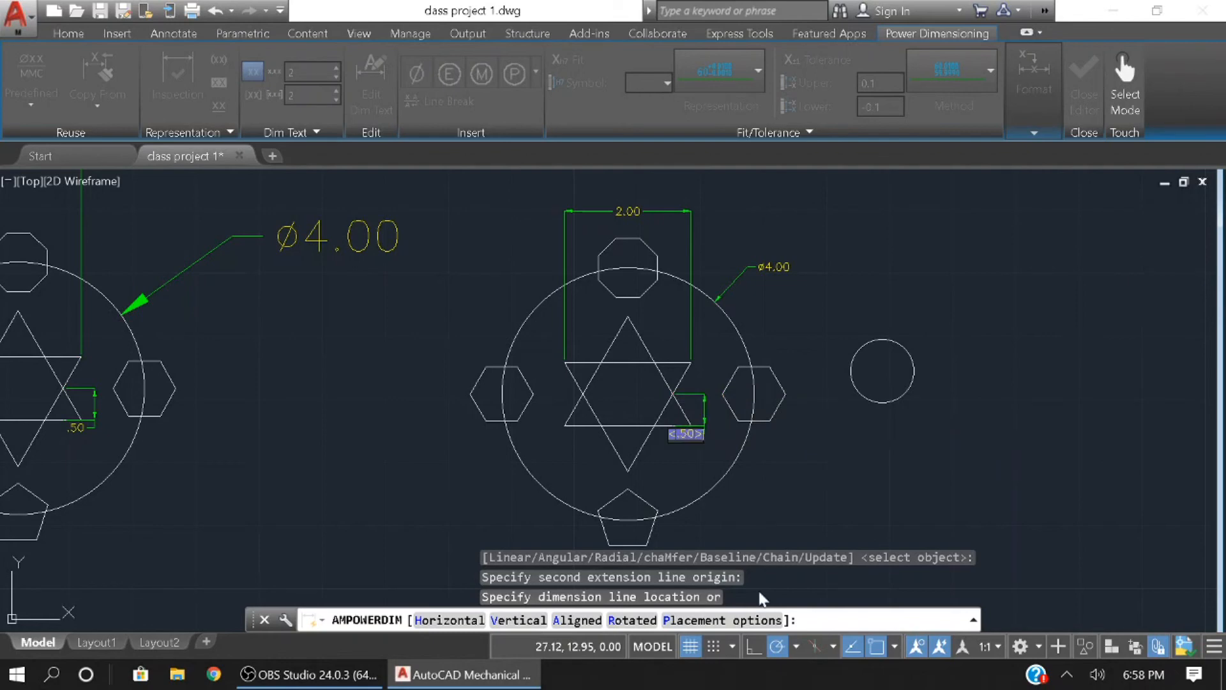
click(800, 490)
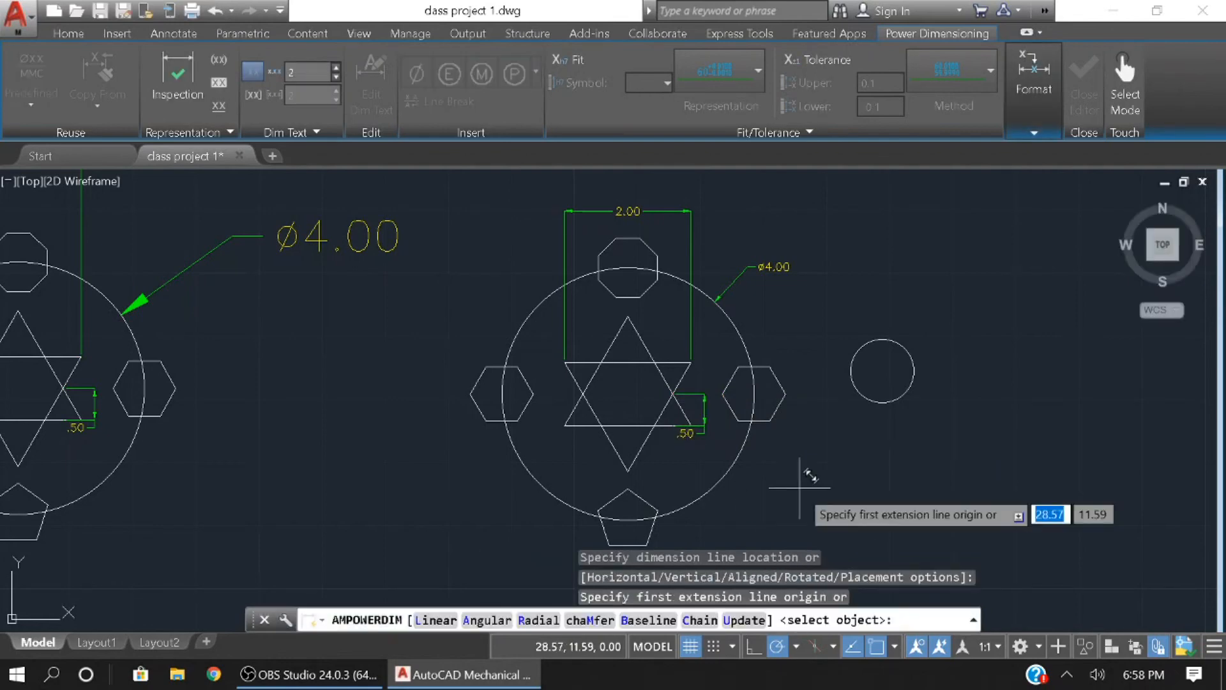
scroll(786, 473, up, 2)
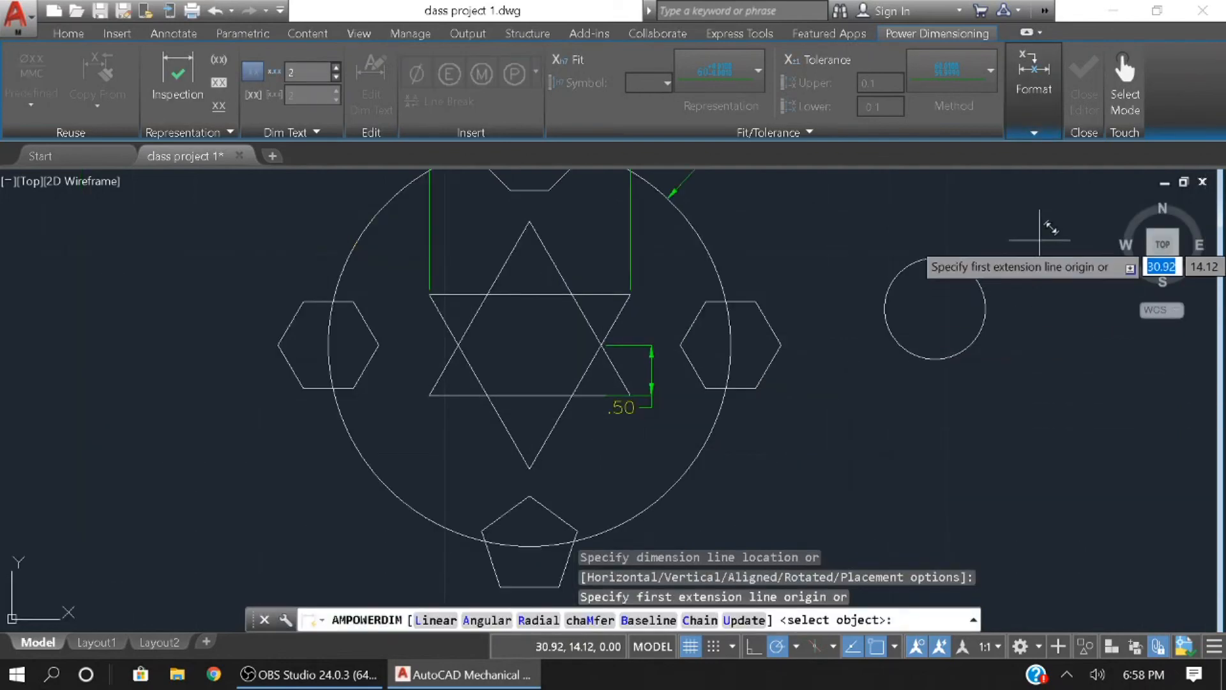
scroll(876, 438, down, 2)
middle_drag(859, 461, 807, 450)
key(Escape)
key(Escape)
key(Escape)
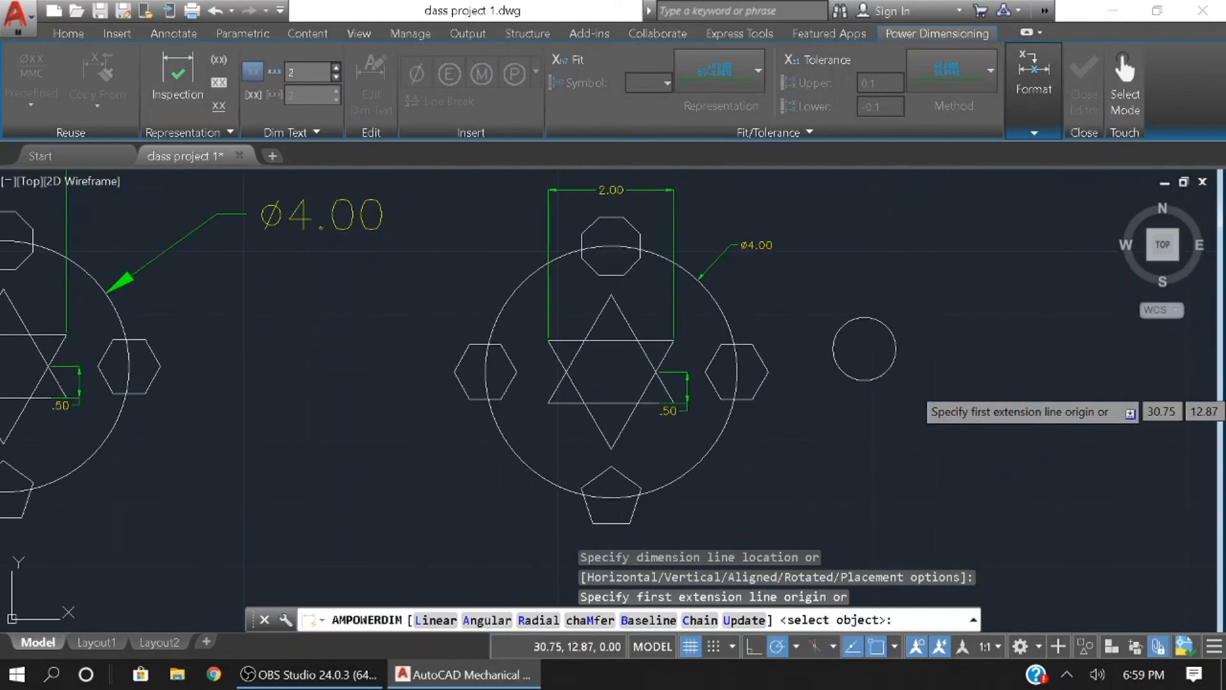
Erase the spare small circle to the right of the finished figure
click(923, 416)
click(839, 310)
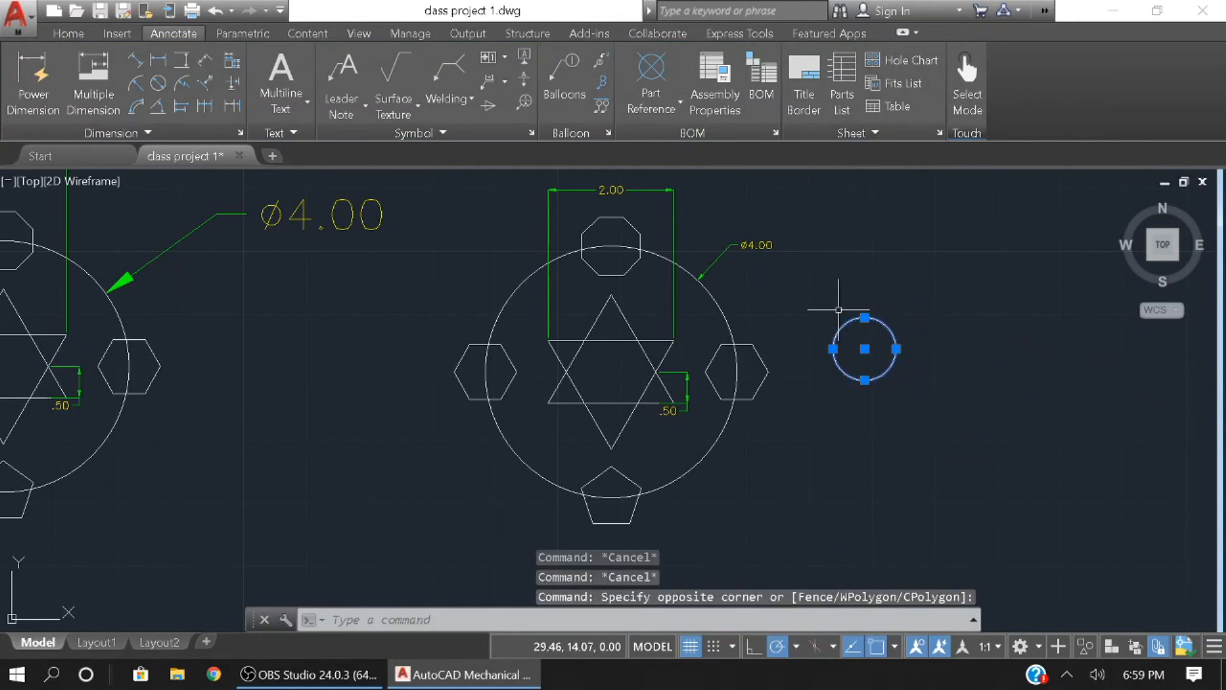
key(Delete)
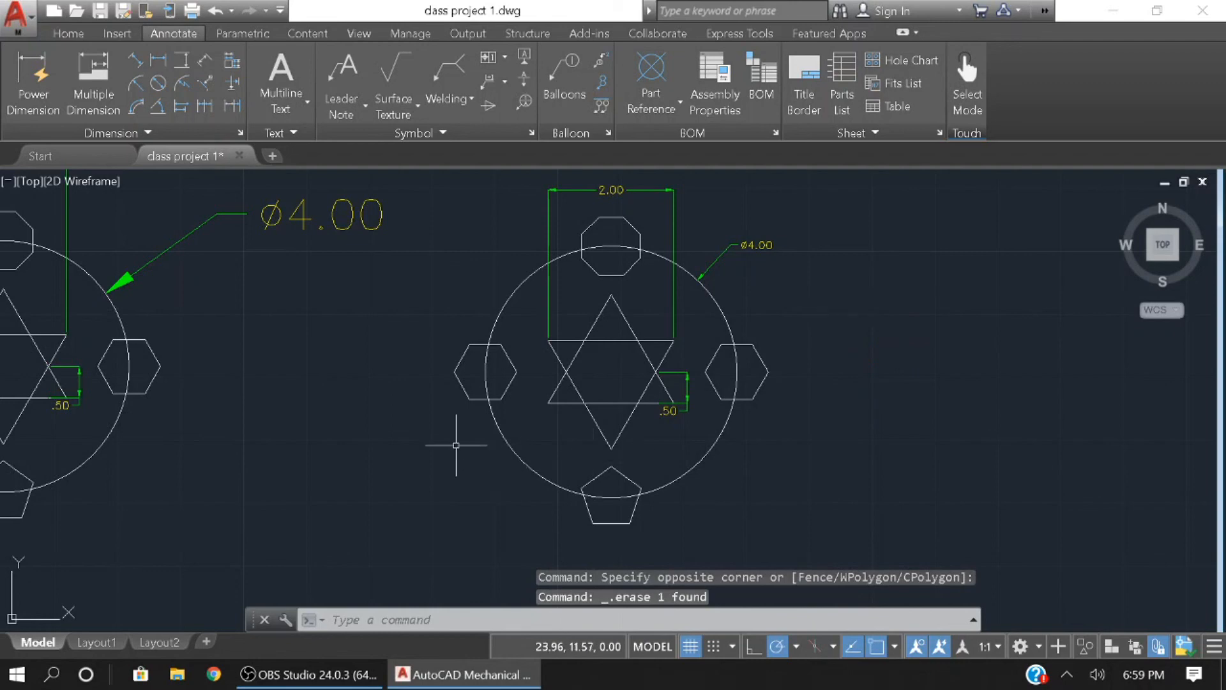